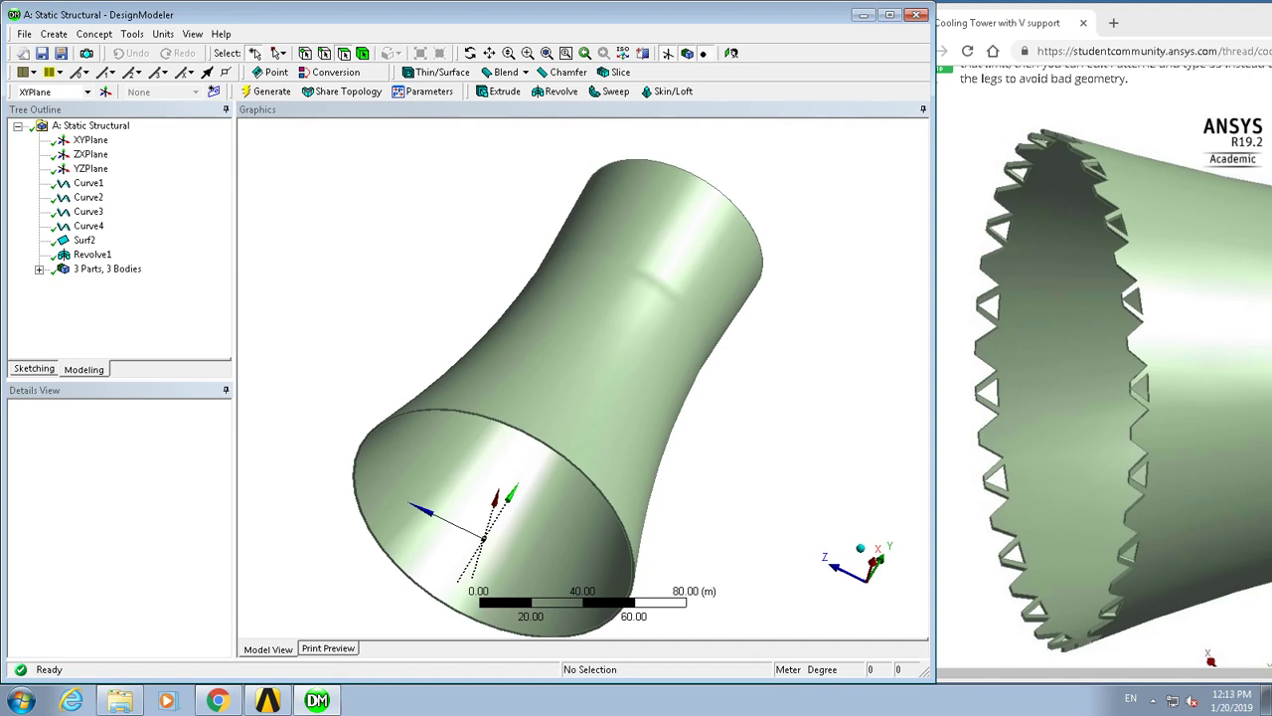
Expand the bodies list and inspect the solid, line body and surface body of the cooling tower model
double_click(107, 268)
left_click(103, 312)
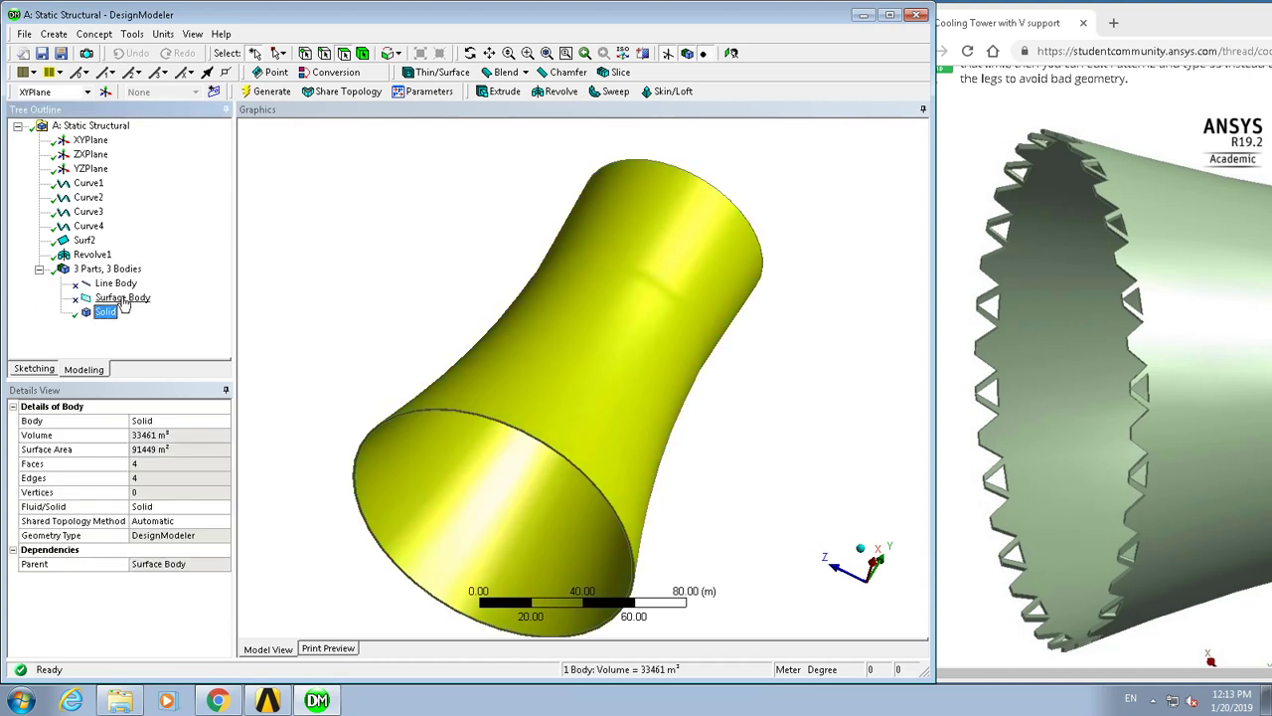
left_click(118, 285)
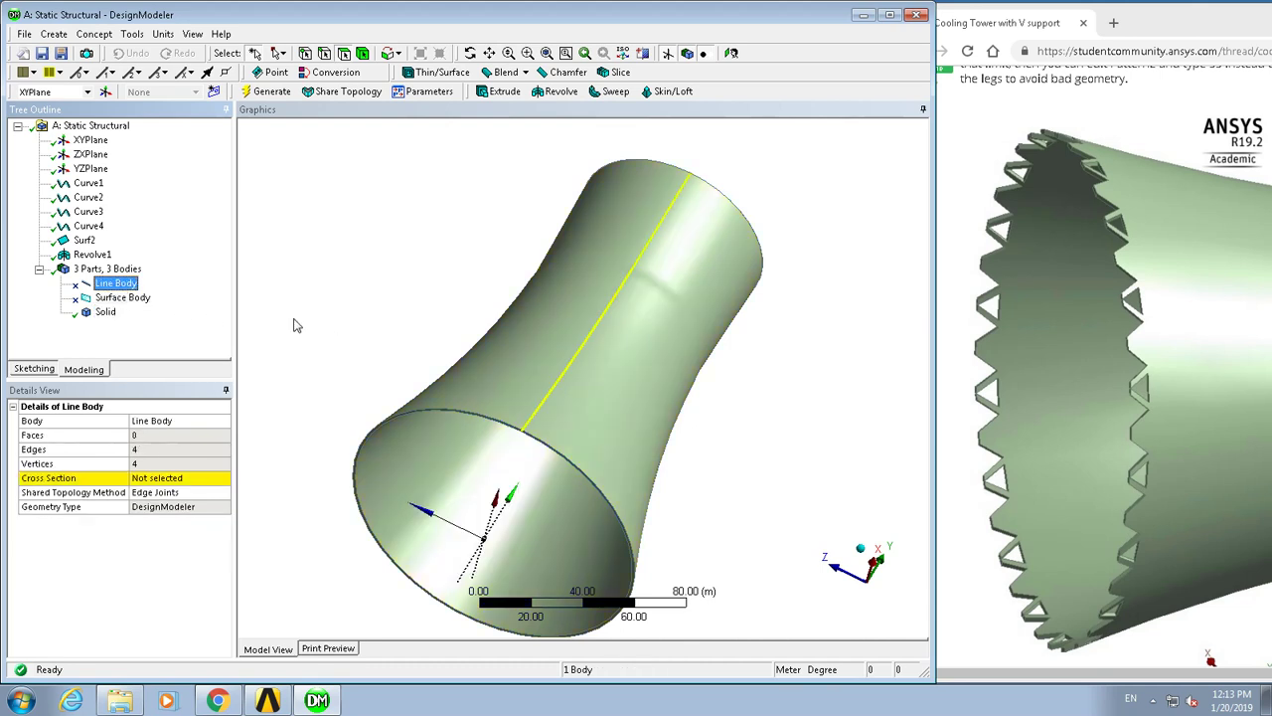
left_click(124, 299)
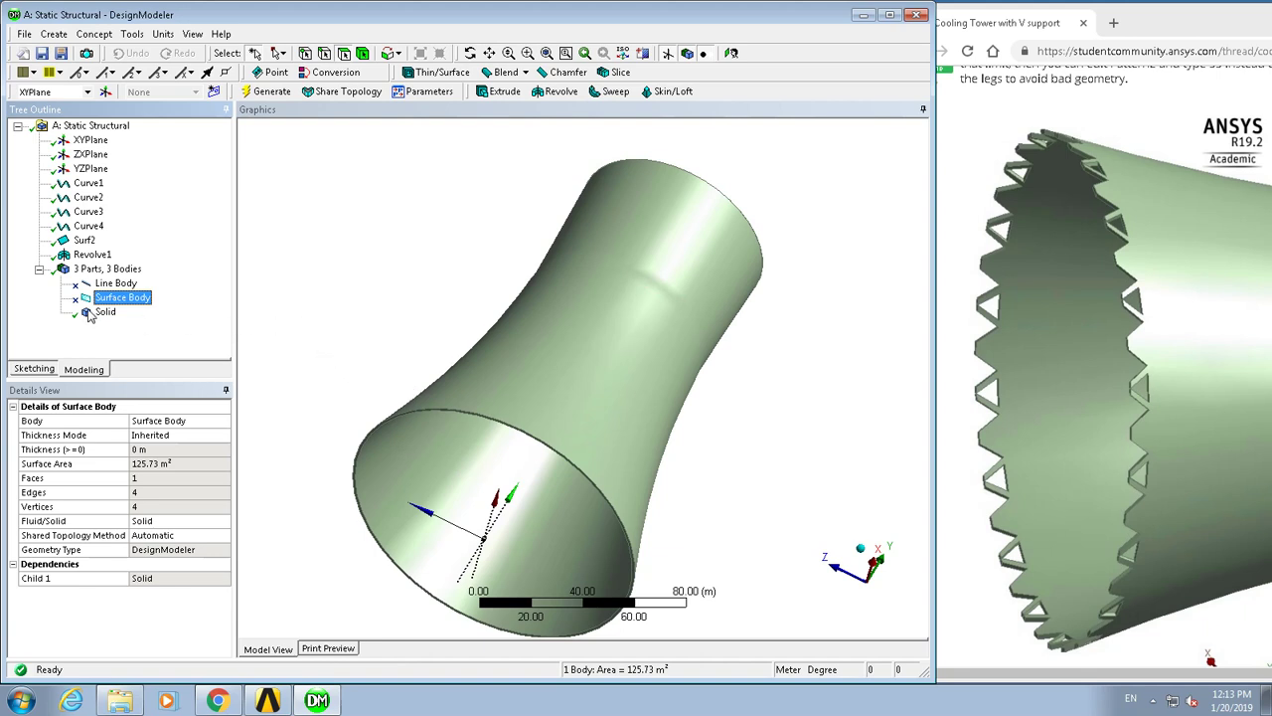
Create and generate a new plane based on XYPlane, rotated 10° about the Y axis
left_click(87, 142)
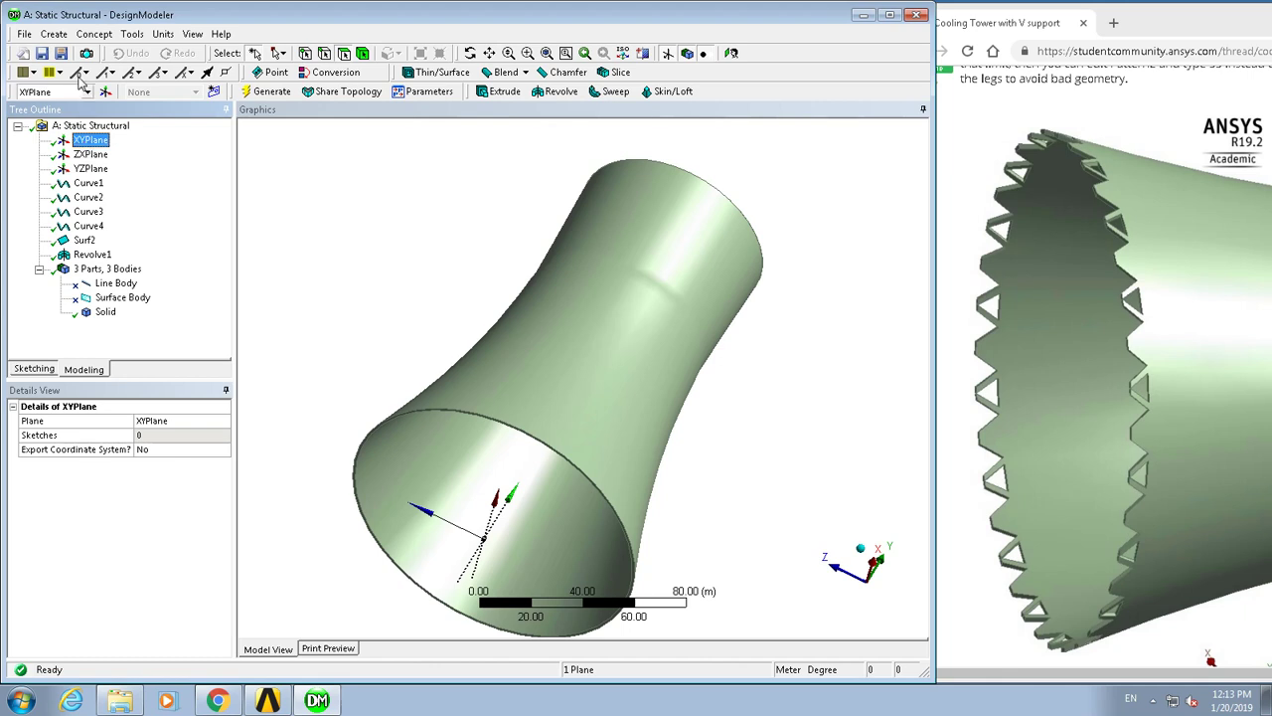
left_click(55, 33)
left_click(62, 55)
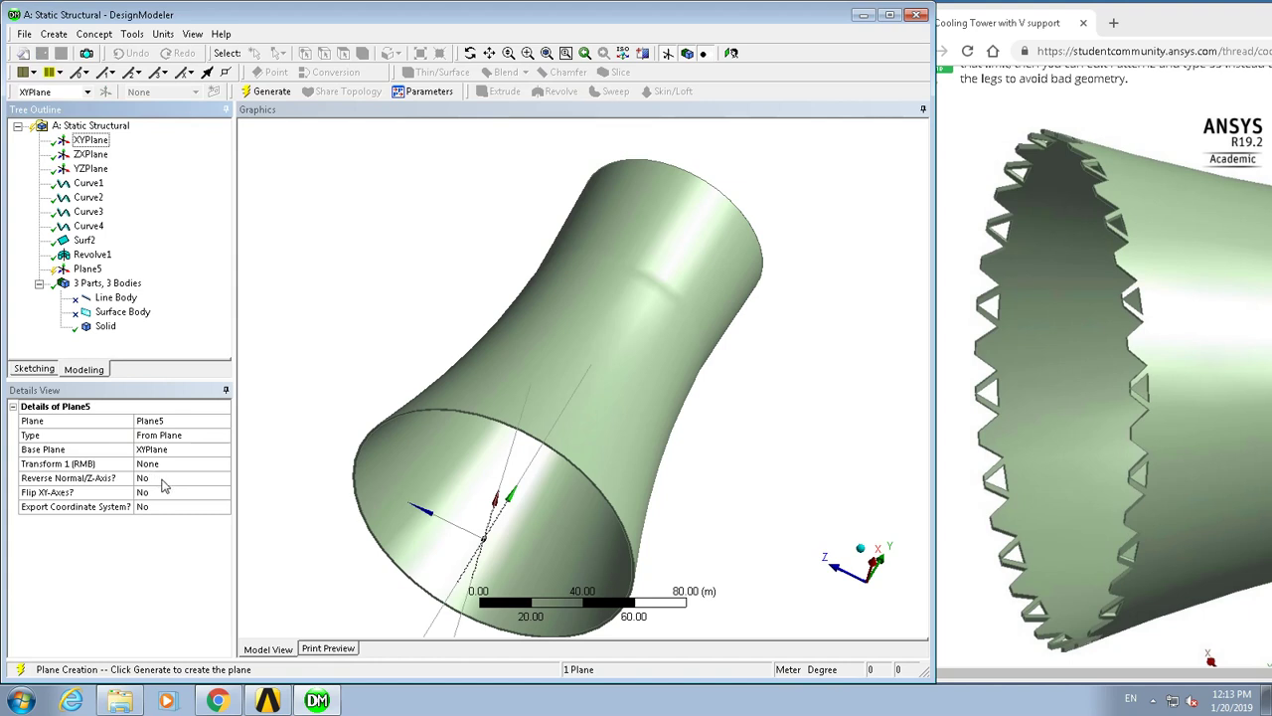
left_click(198, 464)
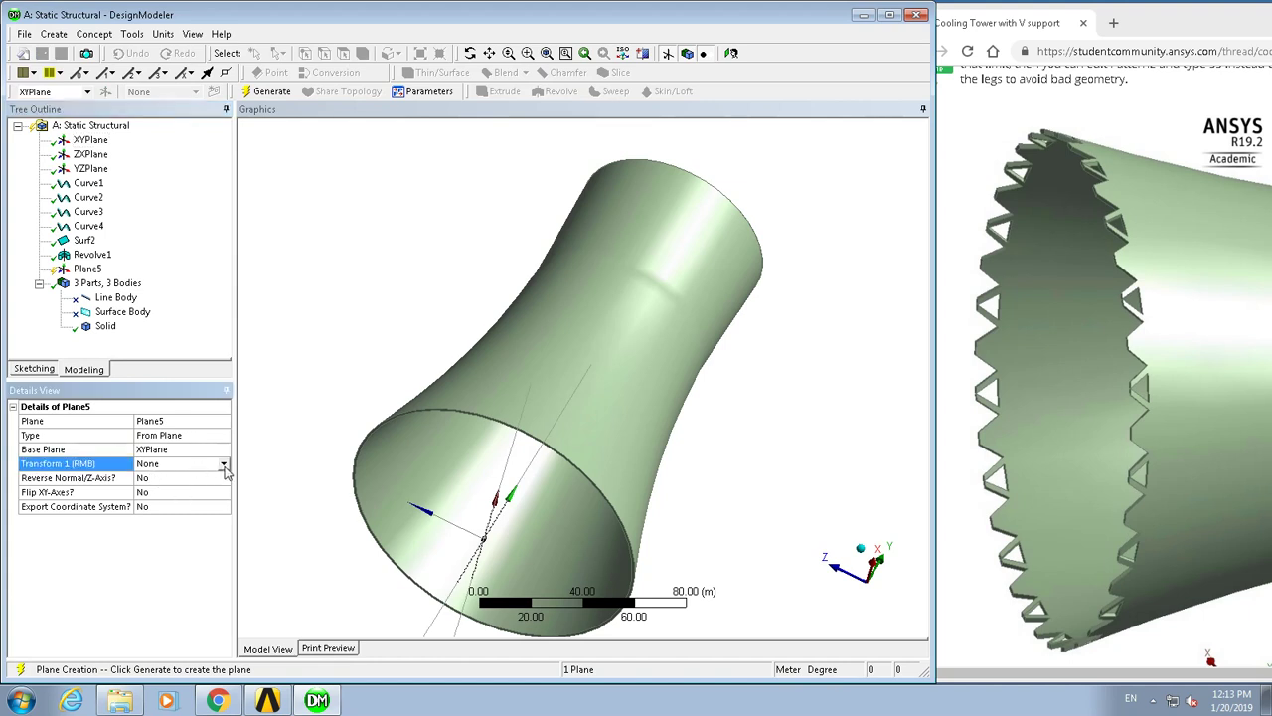
left_click(225, 466)
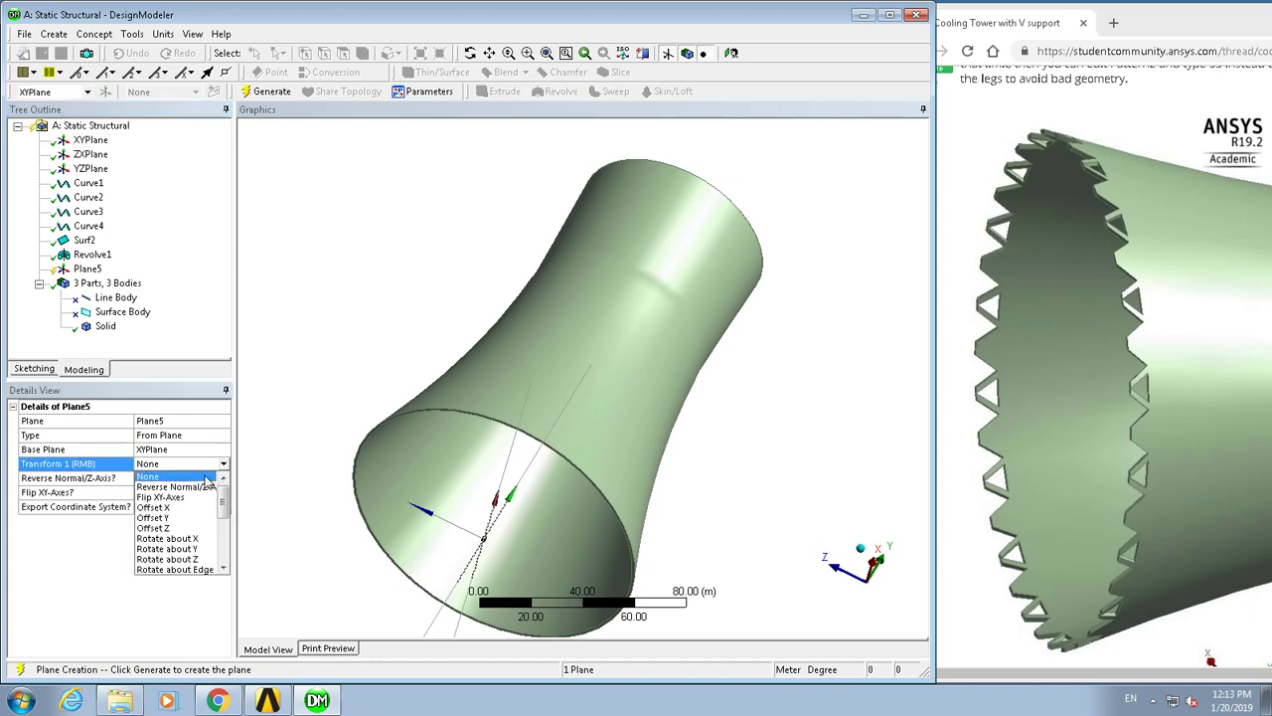
left_click(173, 550)
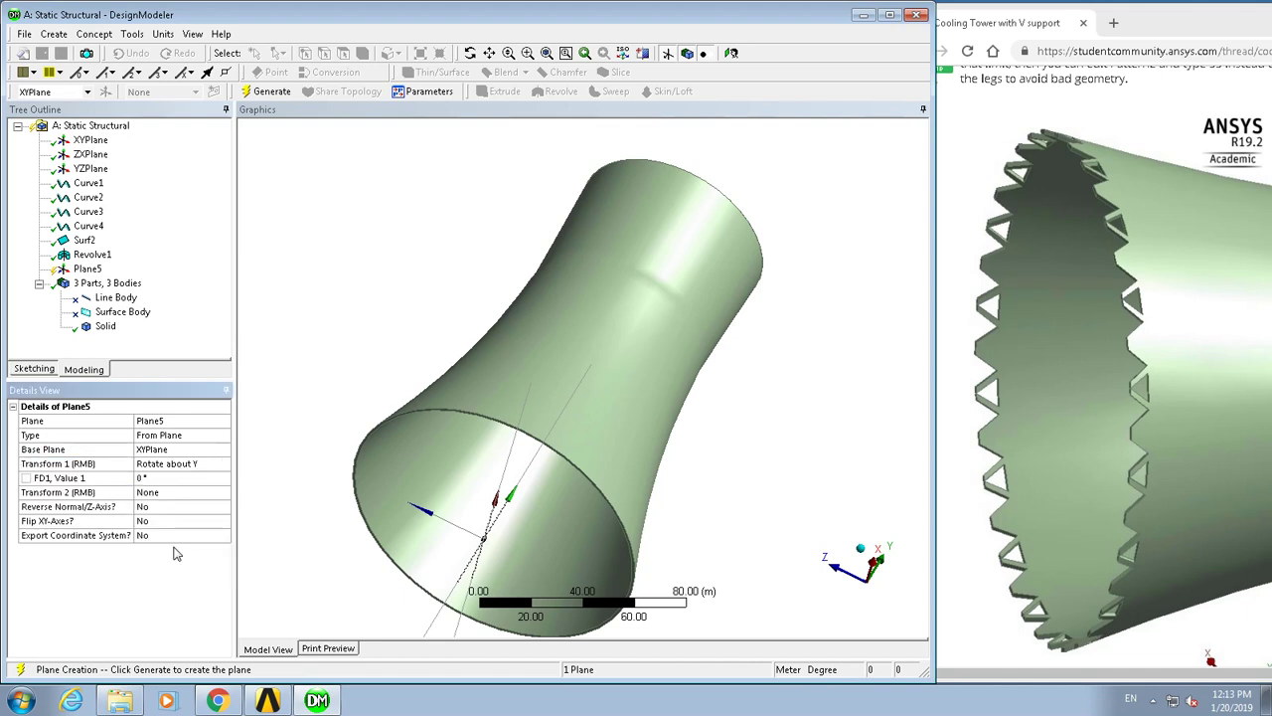
left_click(146, 478)
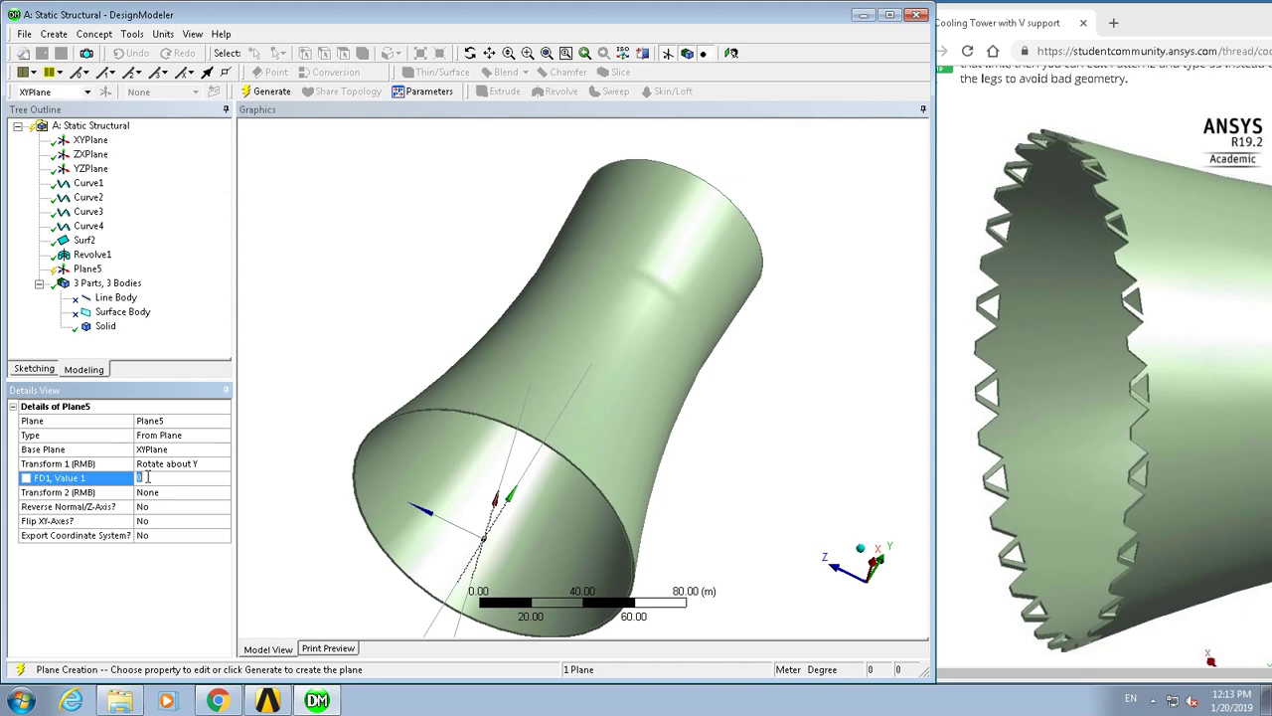
key("Return")
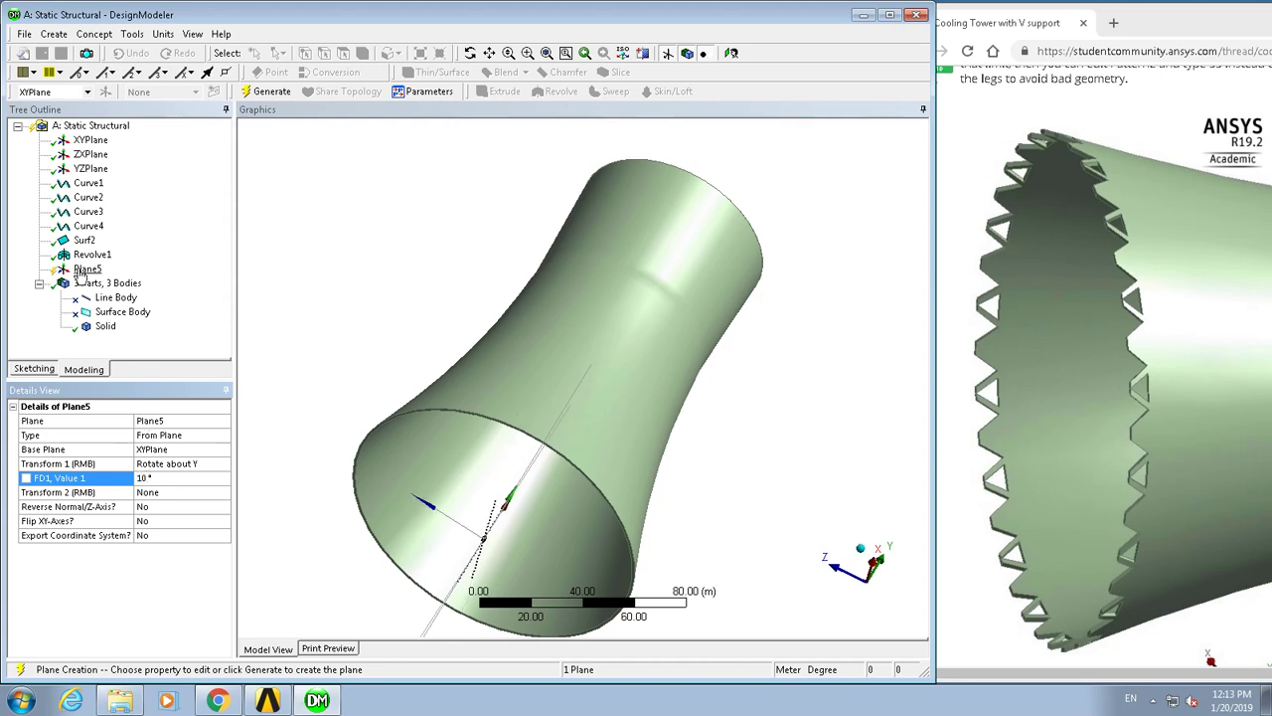
left_click(256, 92)
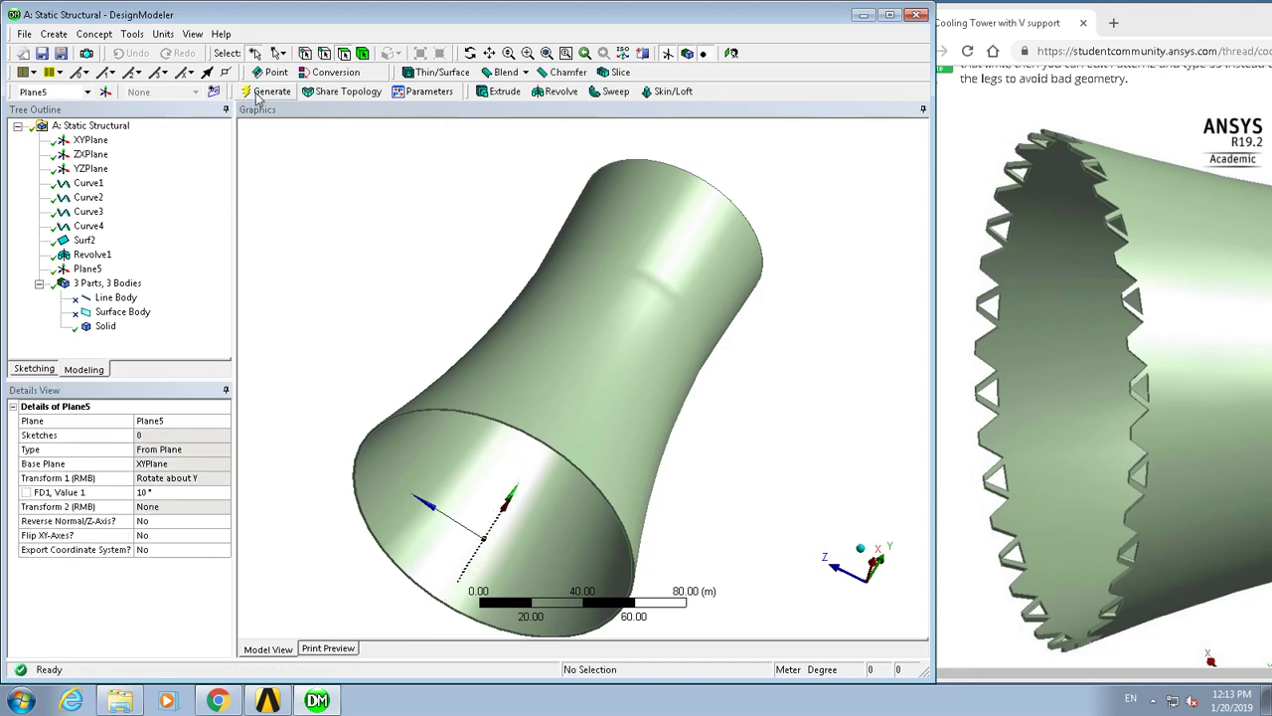
Slice all bodies using the plane rotated 10° about Y as the base plane, and generate the slice
left_click(87, 270)
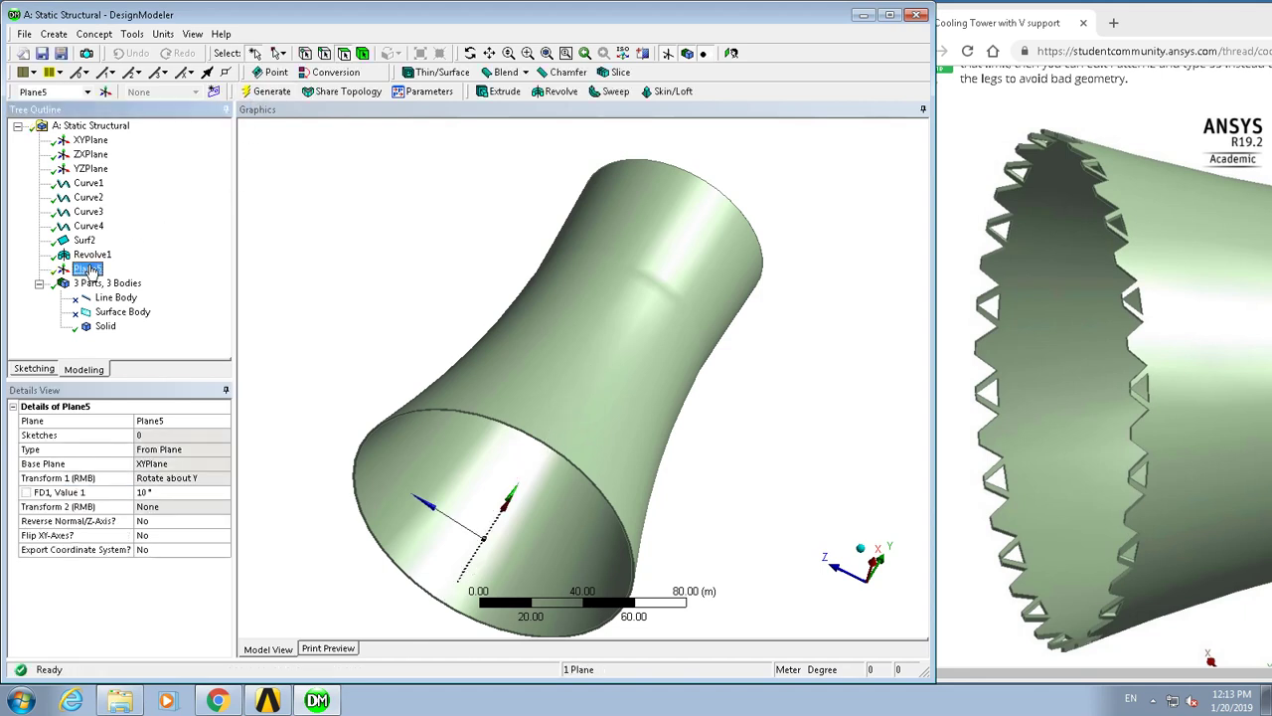
left_click(63, 38)
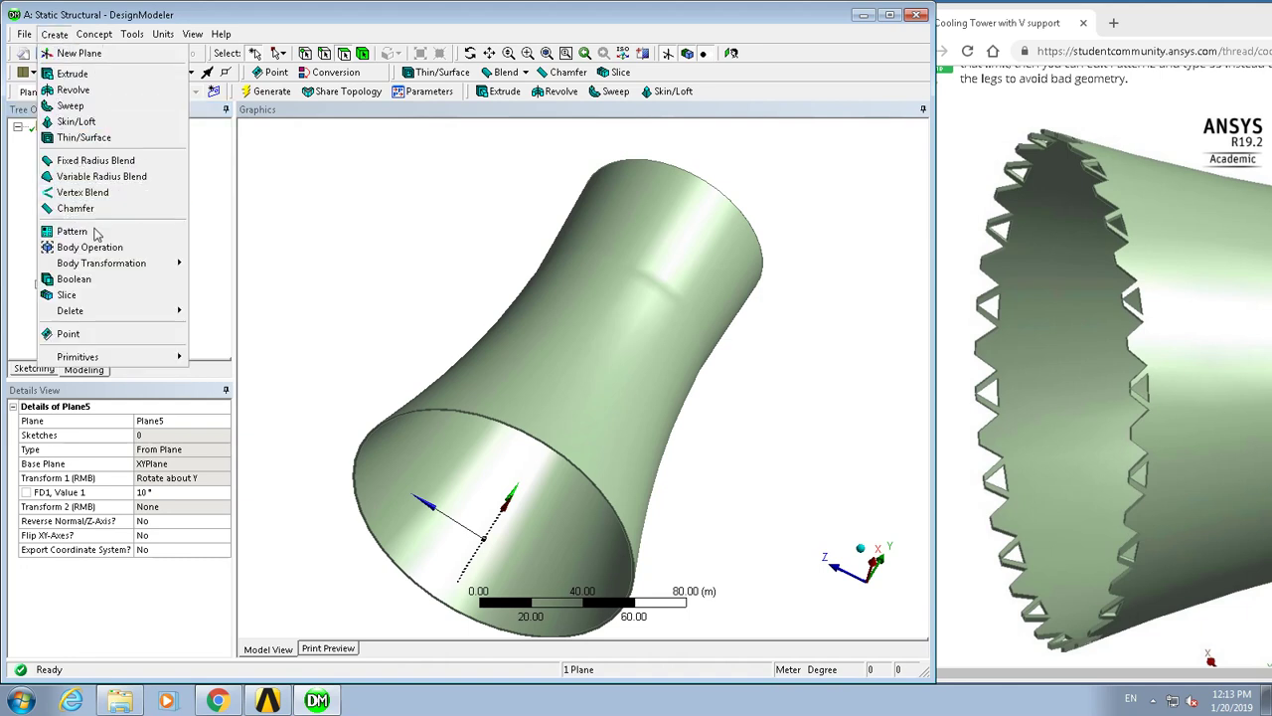
left_click(92, 300)
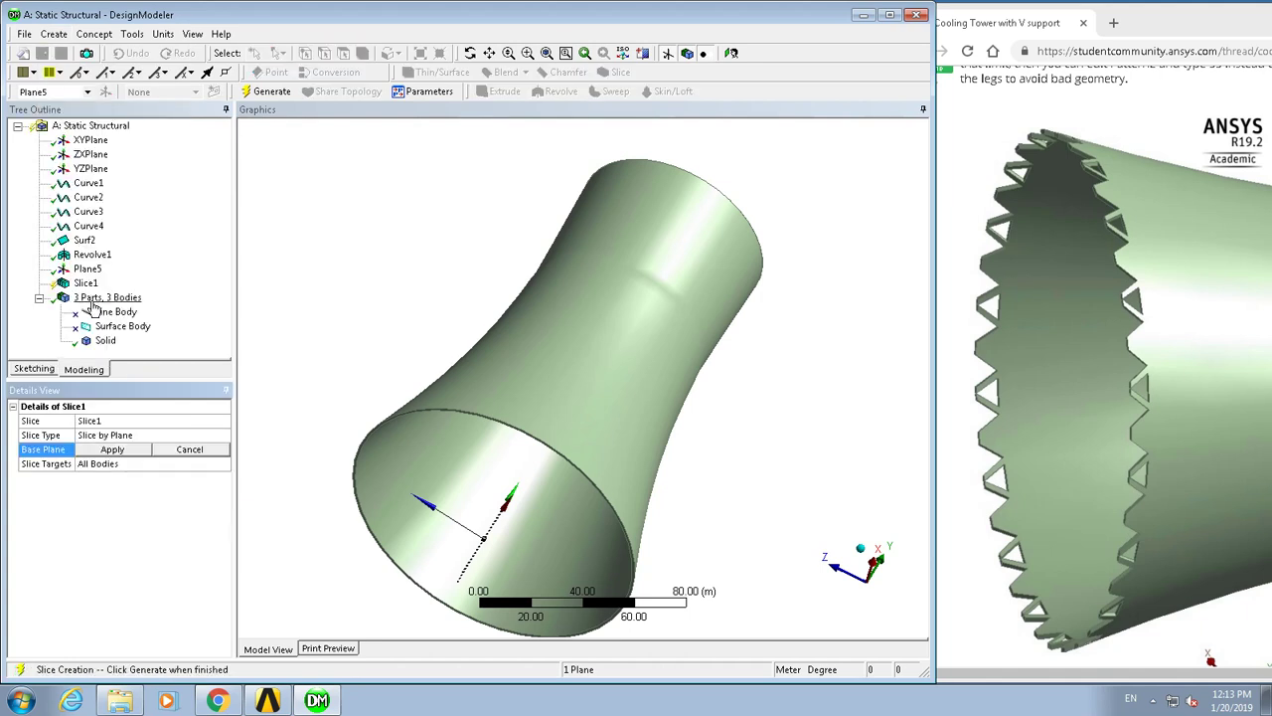
left_click(91, 451)
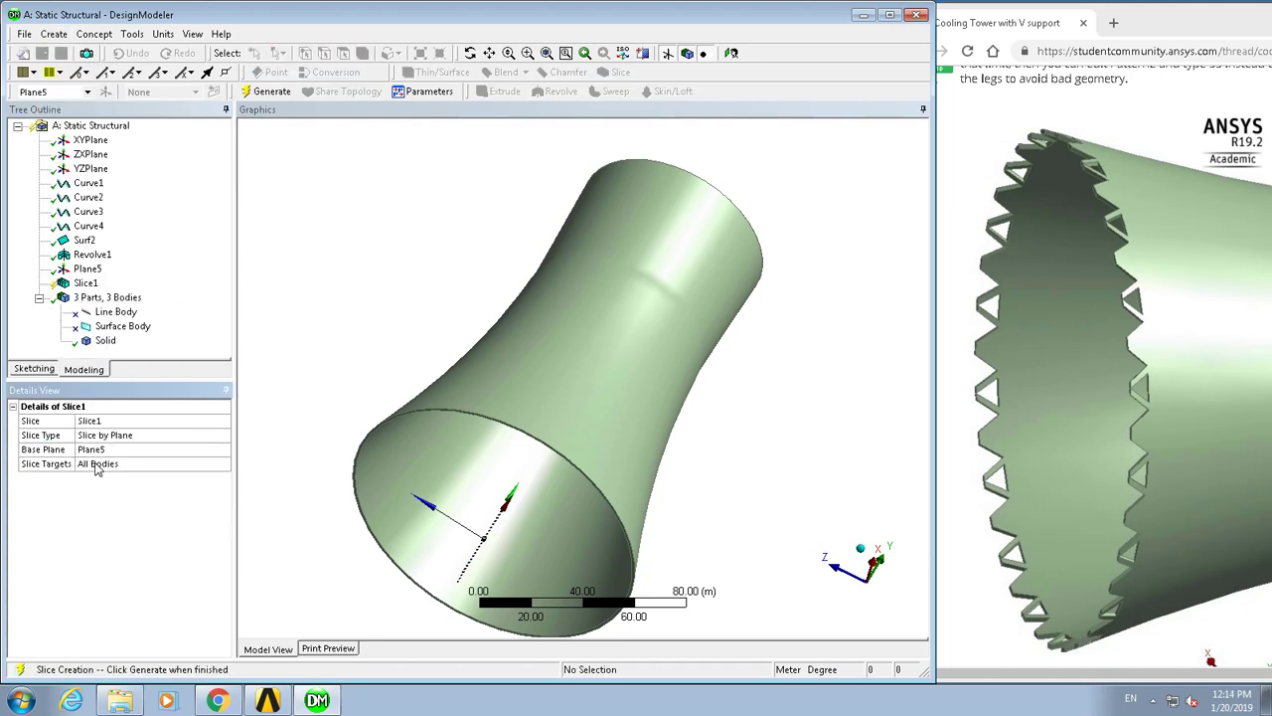
left_click(260, 93)
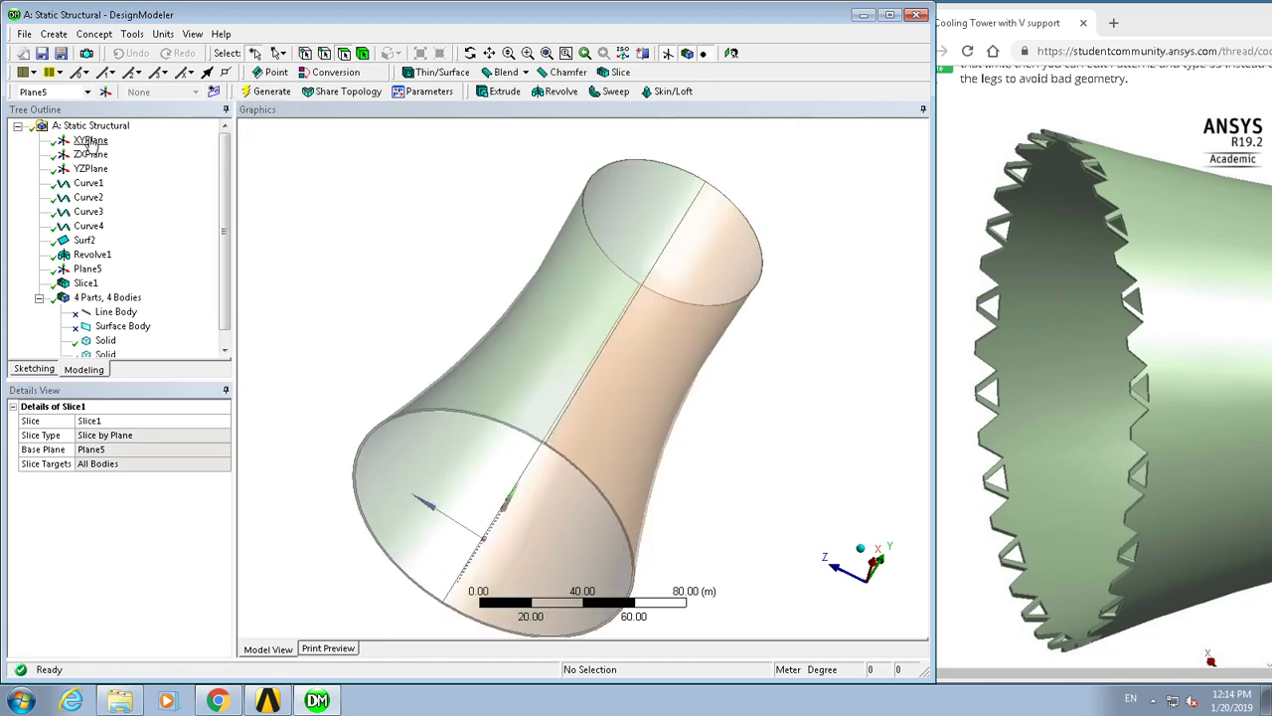
Slice all bodies again using XYPlane as the base plane, and generate the slice
left_click(92, 141)
left_click(53, 34)
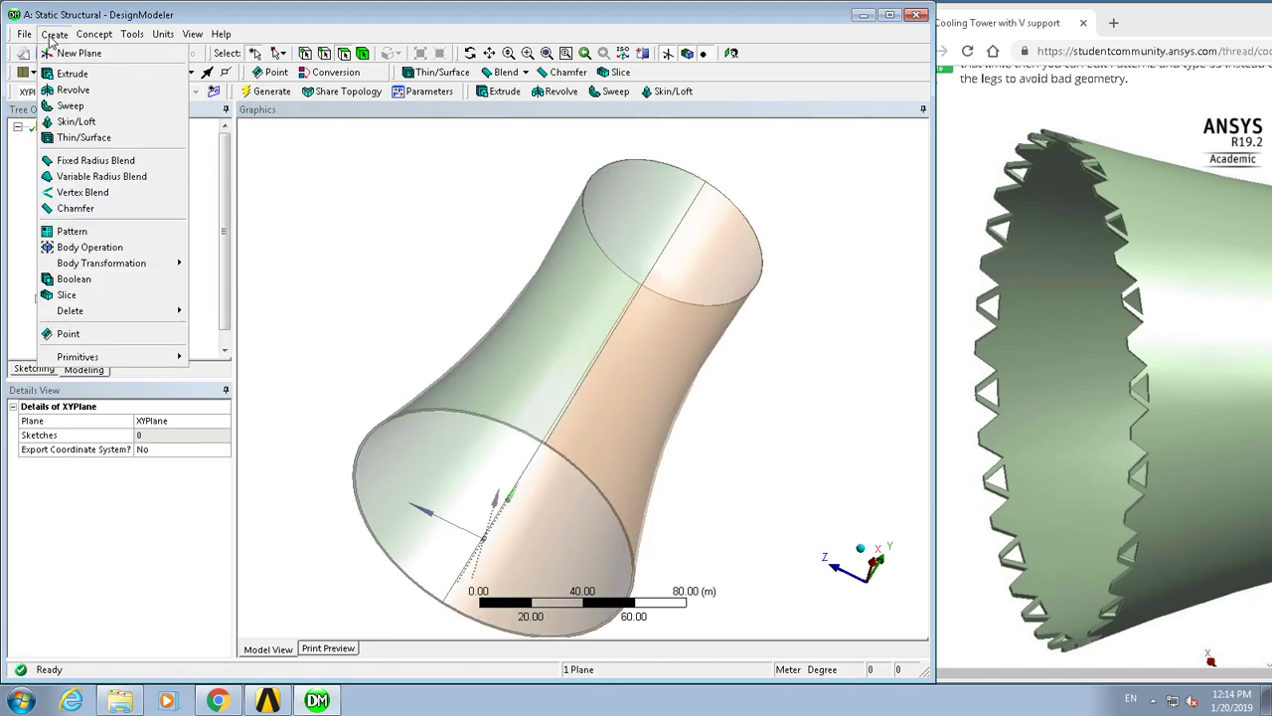
left_click(82, 297)
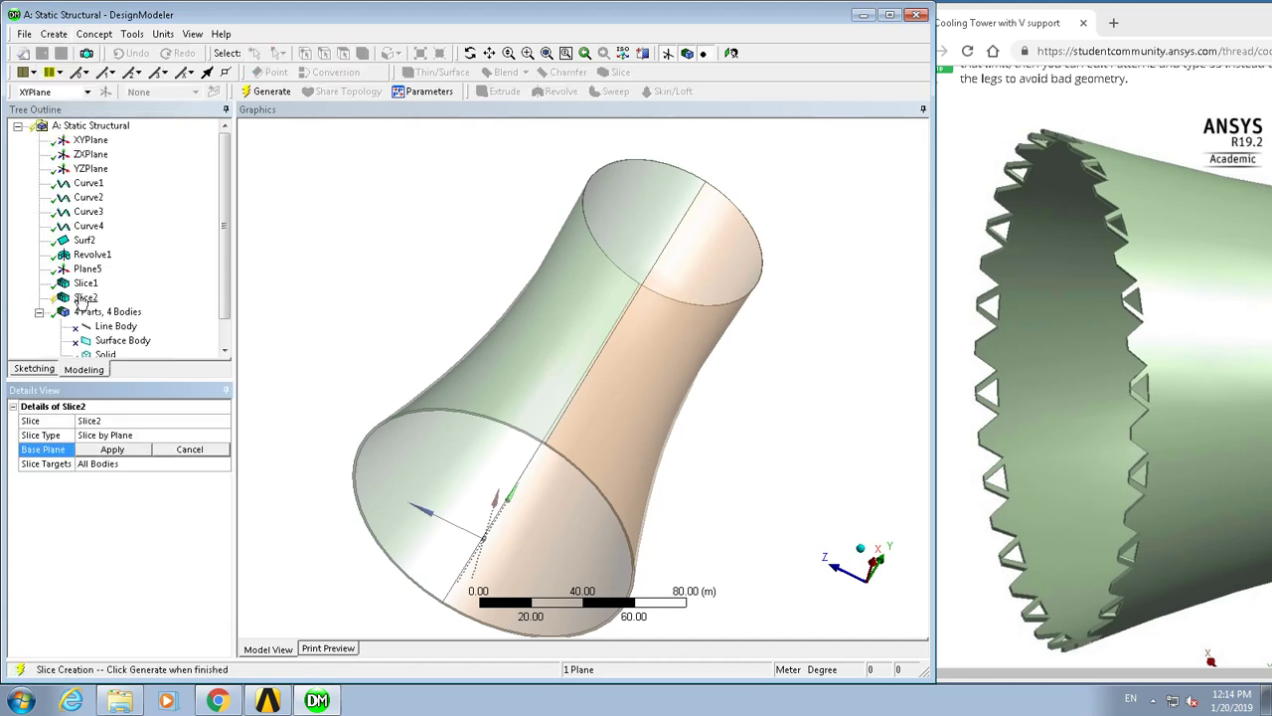
left_click(112, 450)
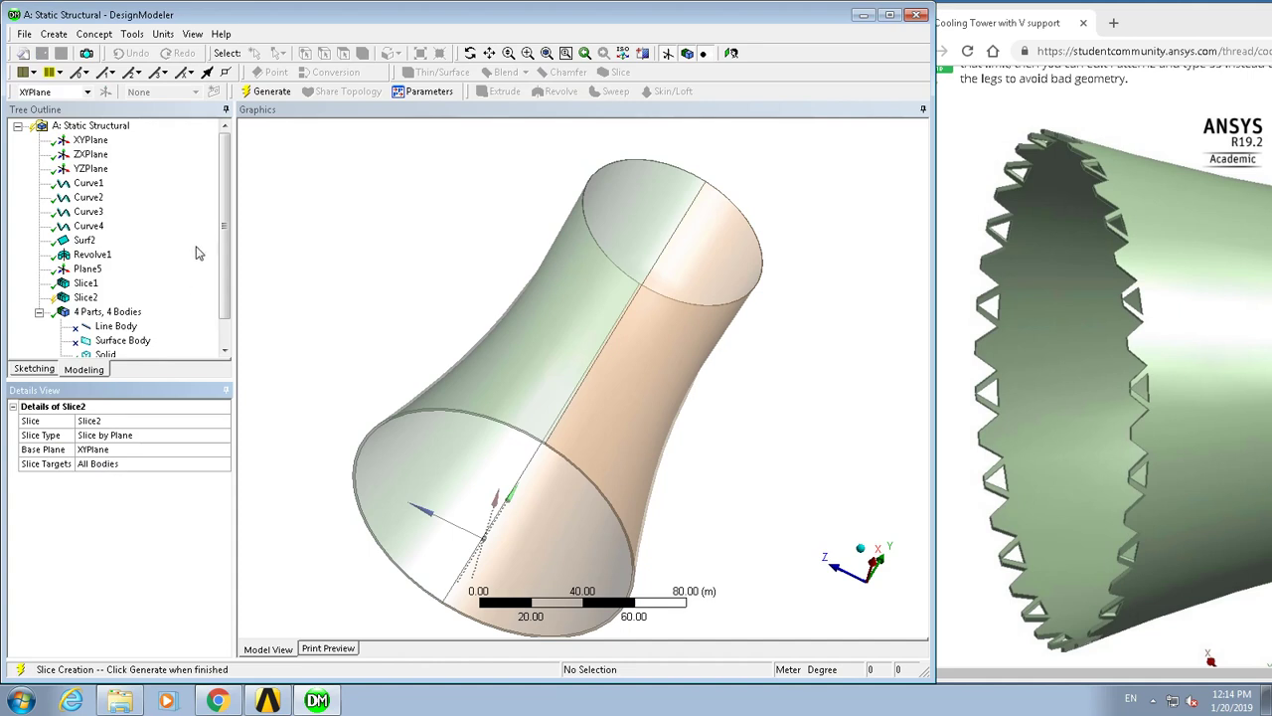
left_click(269, 92)
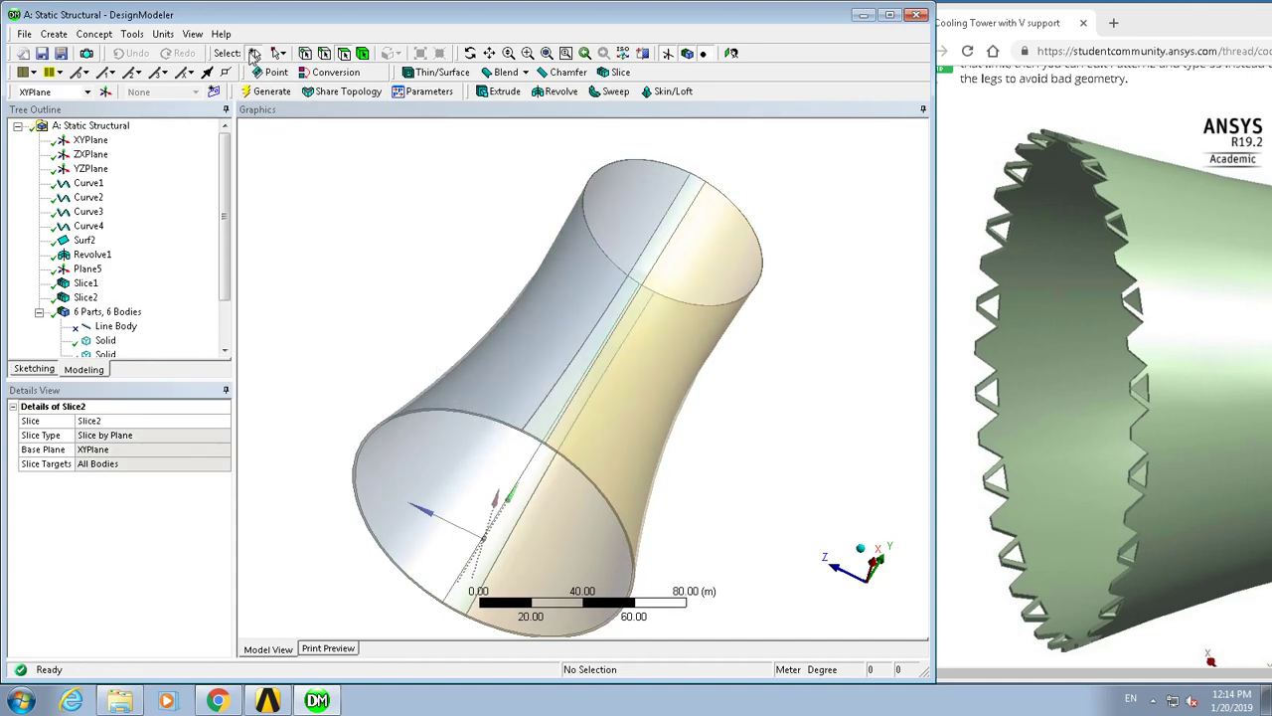
Create and generate another plane based on XYPlane, rotated 5° about the Y axis
left_click(471, 52)
left_click_drag(511, 357, 492, 328)
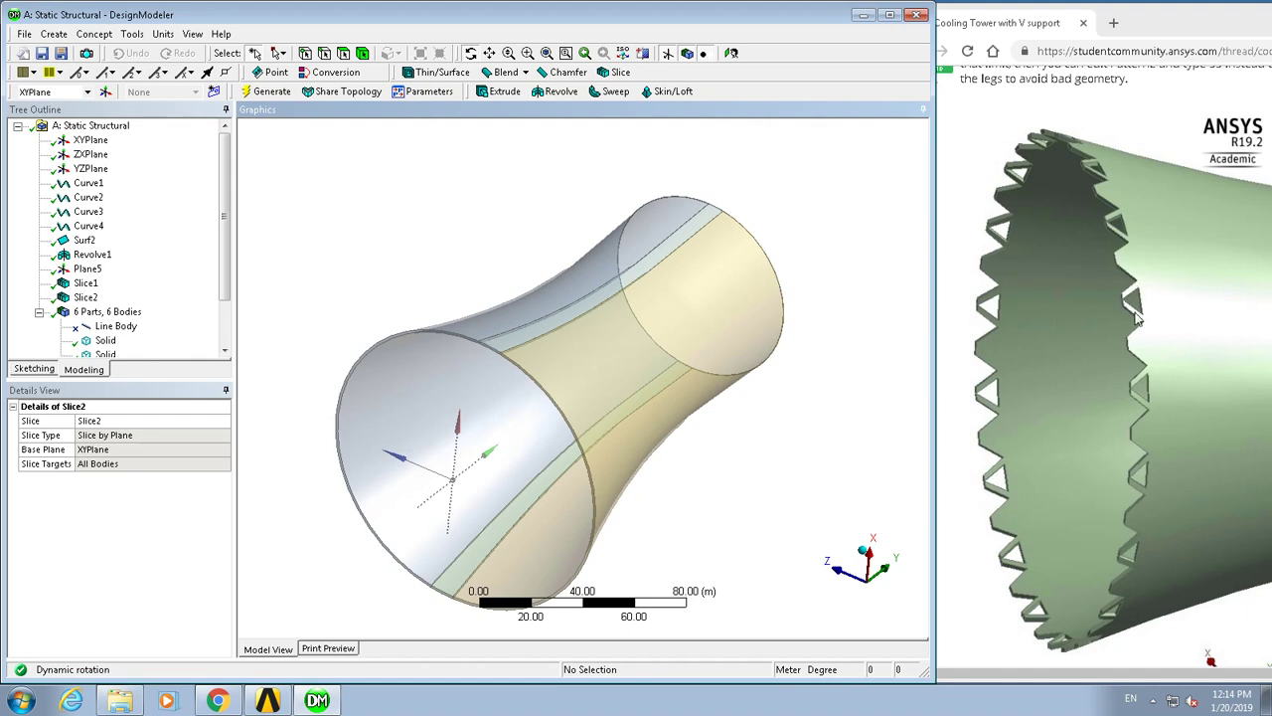
left_click(449, 214)
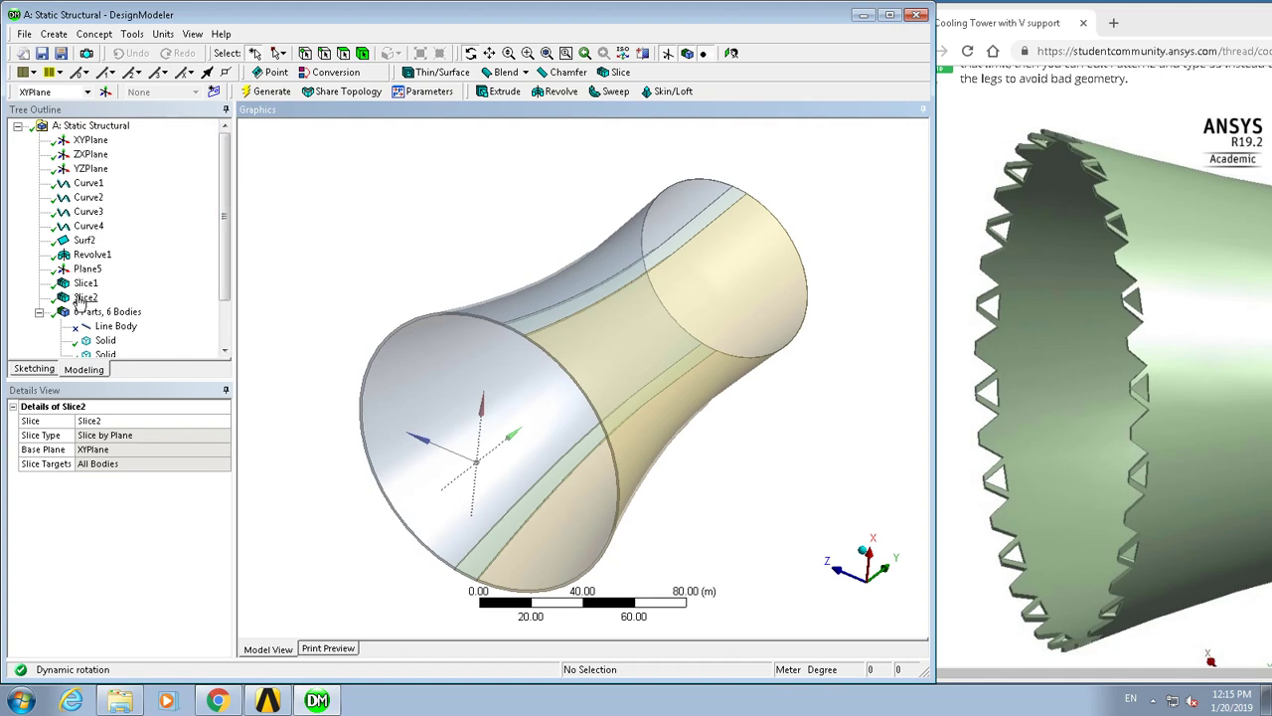
left_click(89, 142)
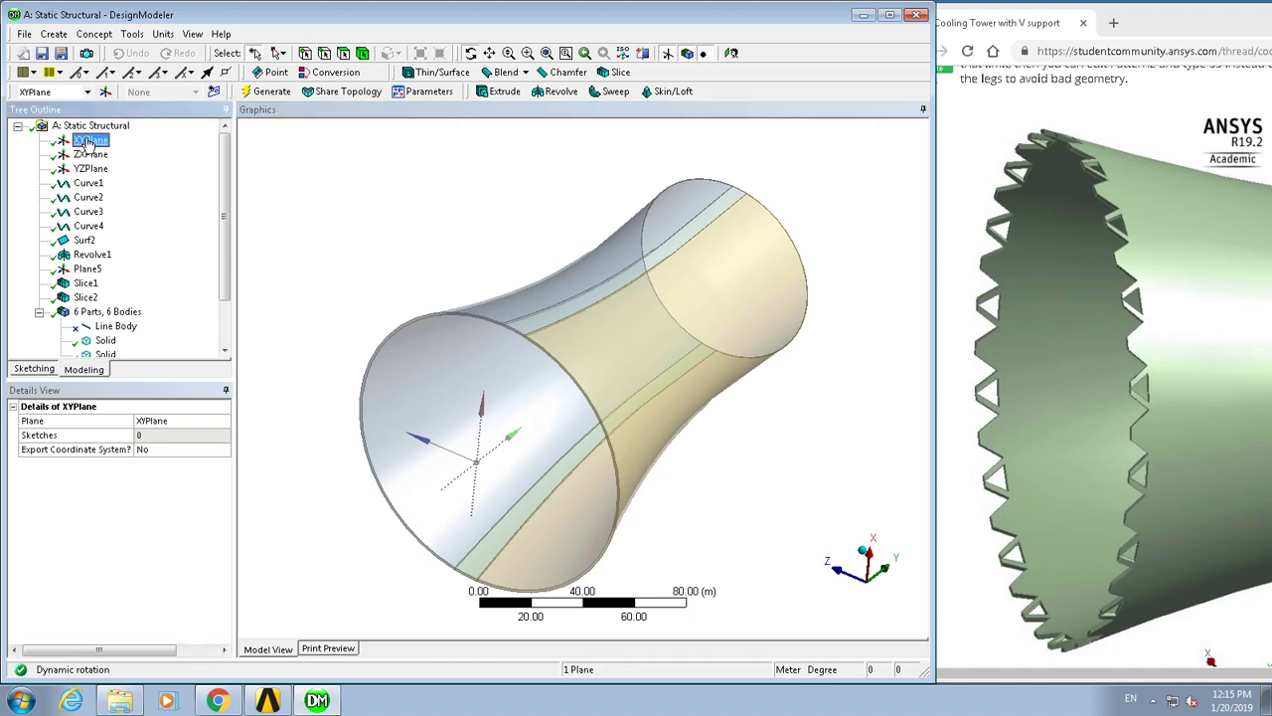
left_click(54, 34)
left_click(80, 52)
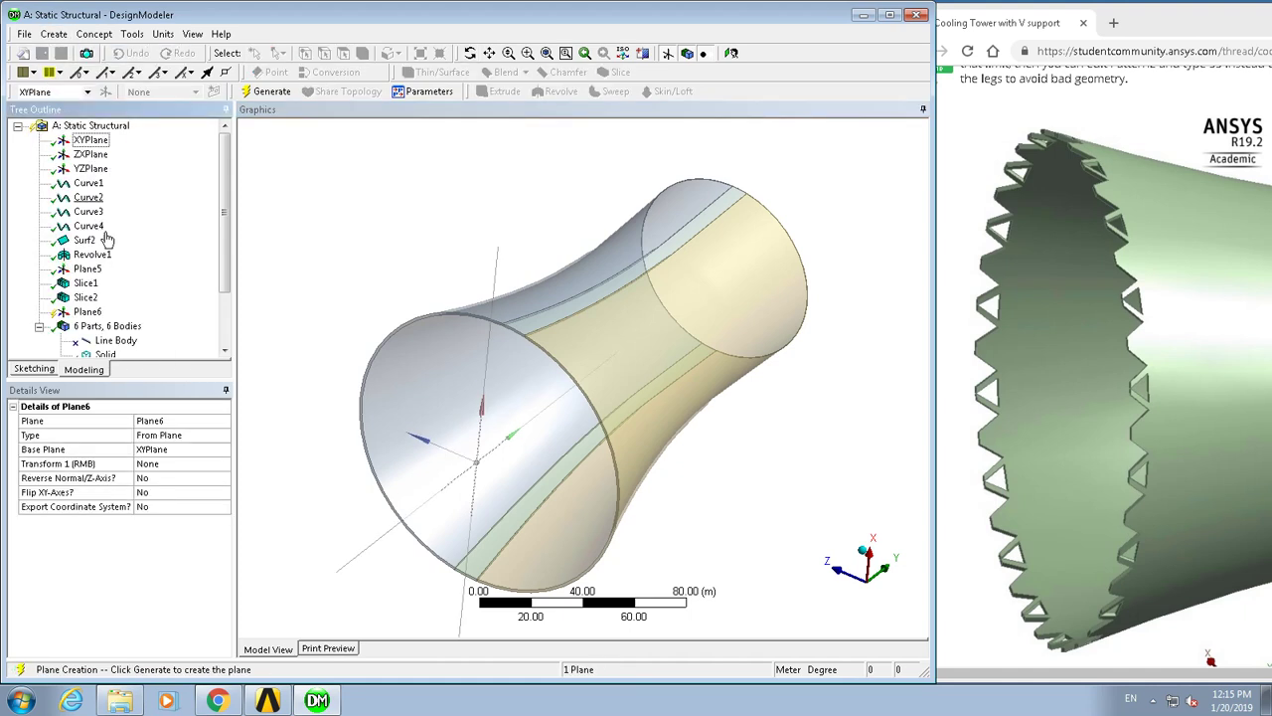
left_click(180, 482)
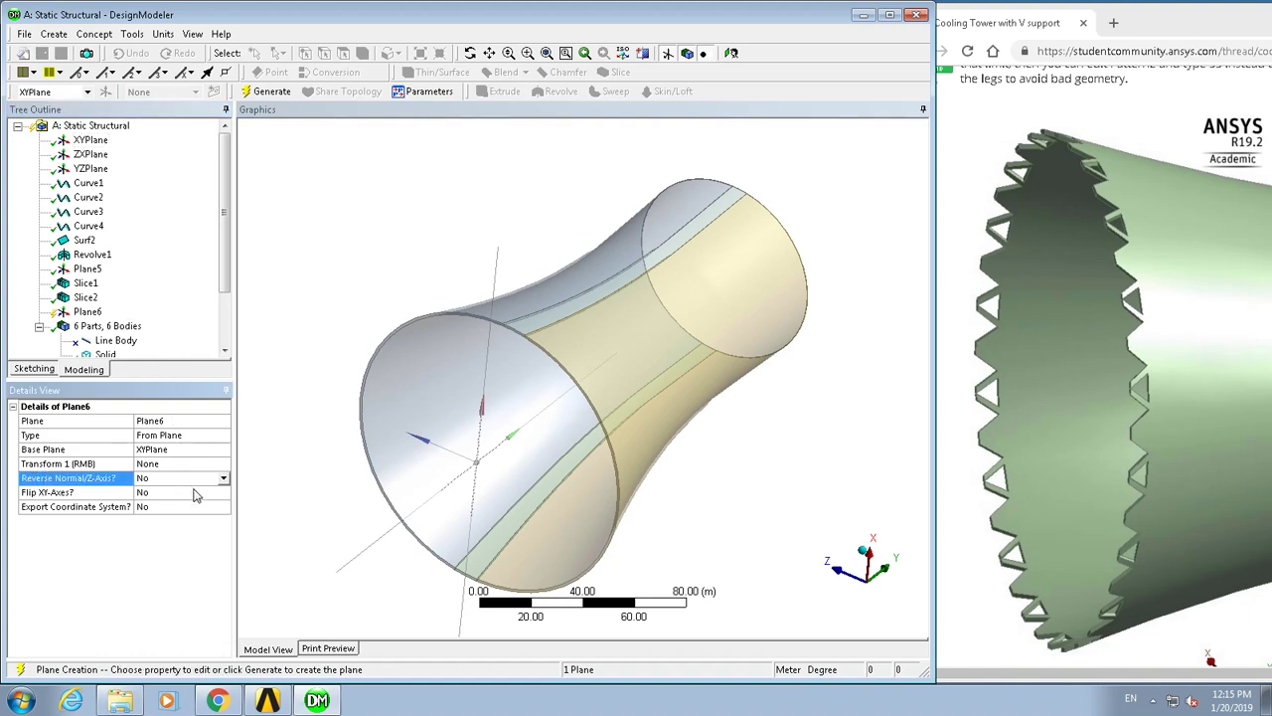
left_click(213, 466)
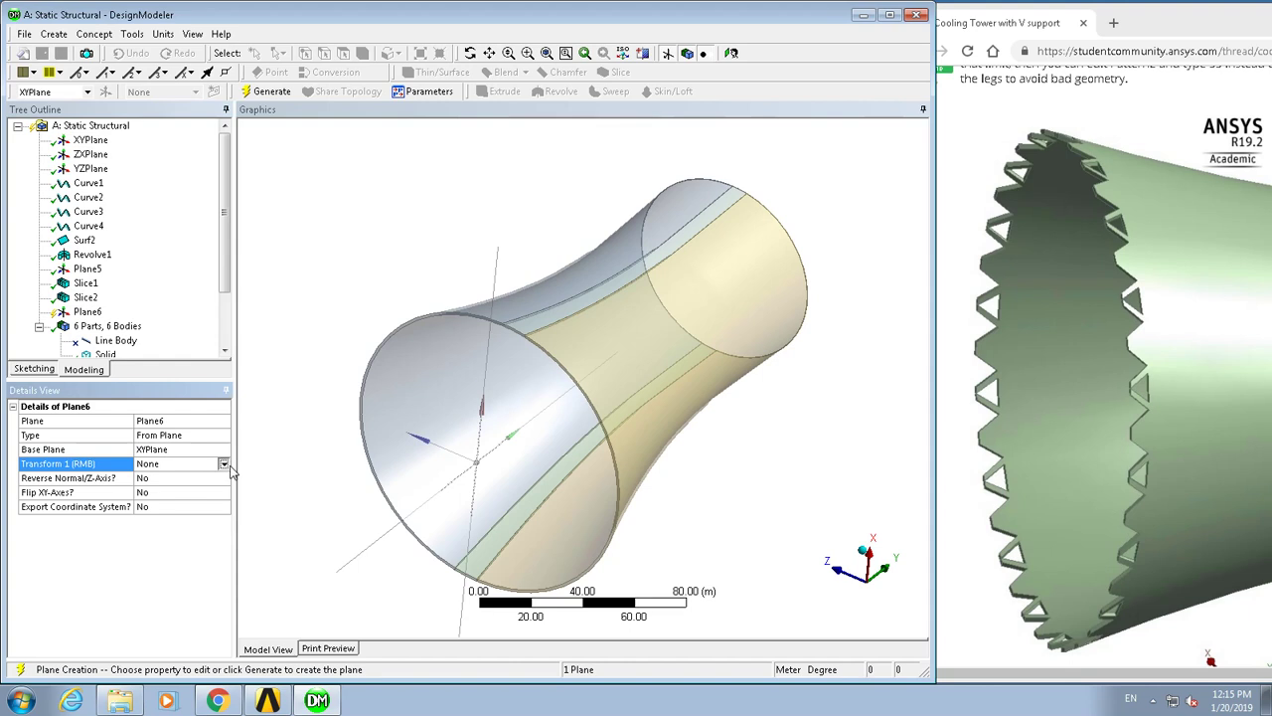
left_click(224, 464)
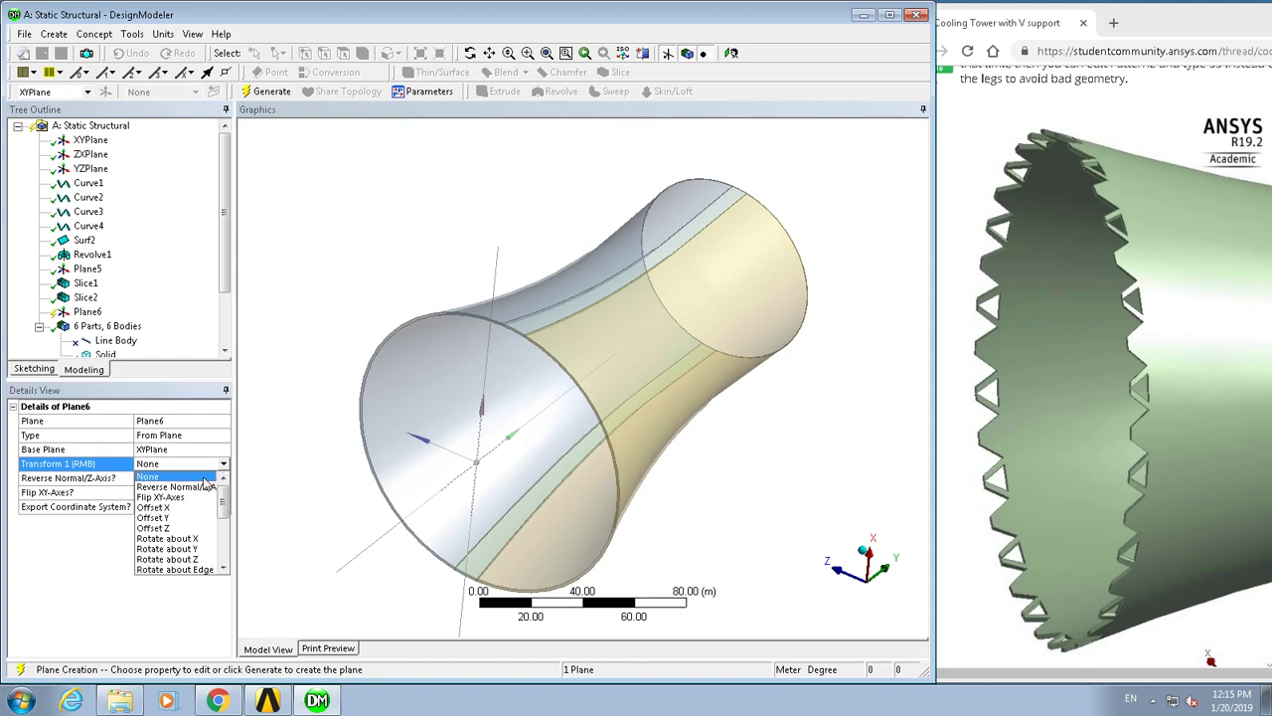
left_click(167, 548)
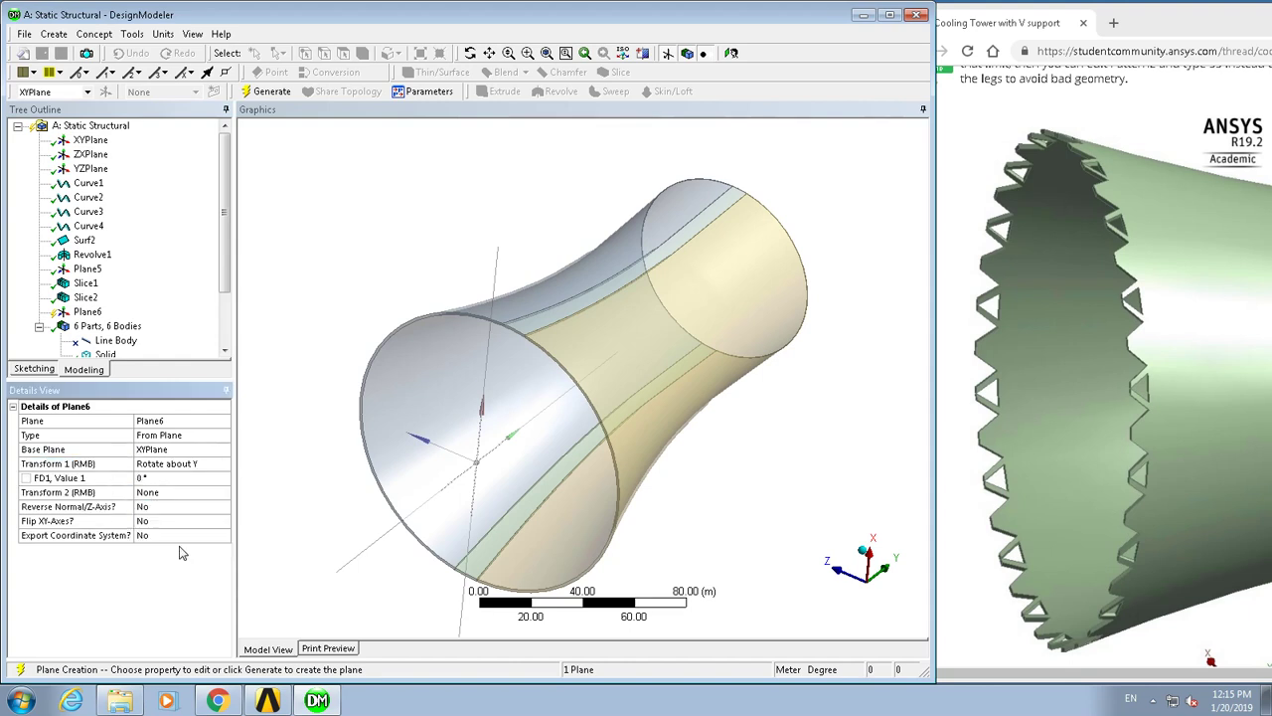
left_click(154, 479)
type("5")
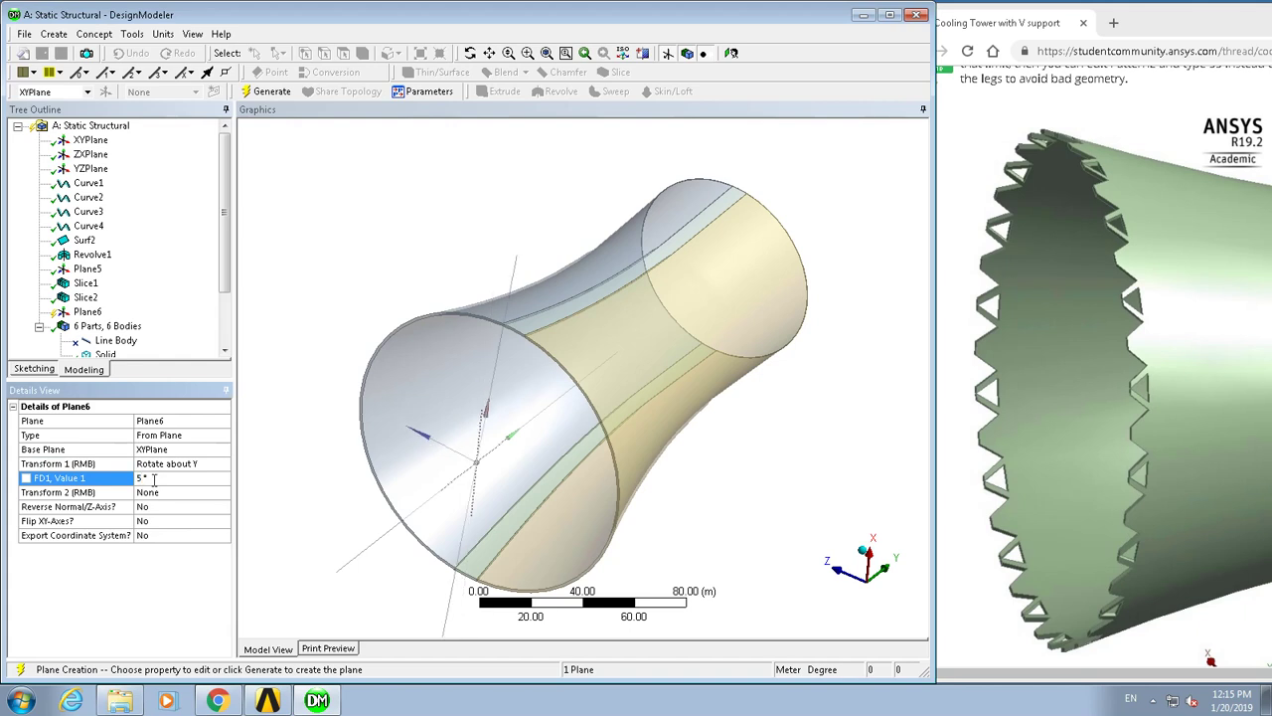
left_click(266, 91)
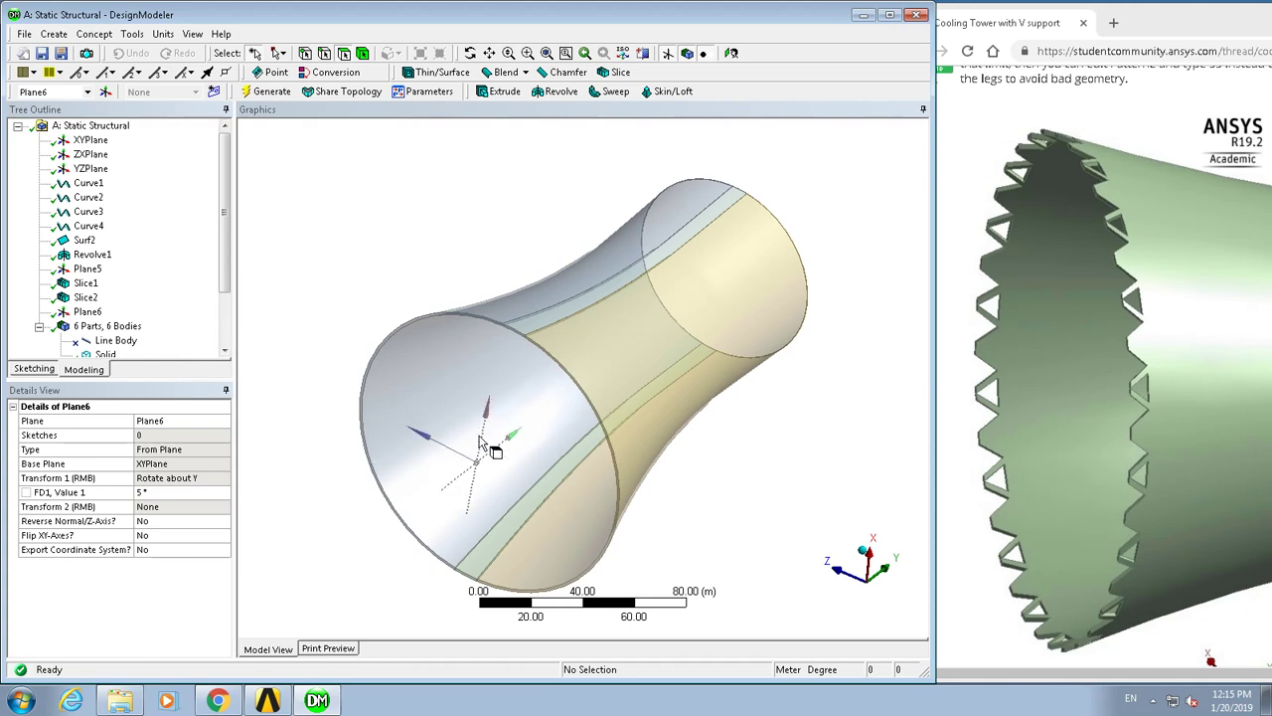
Edit the plane rotated 5° about Y to add a second transform rotating it 90° about Y, and regenerate it
left_click(84, 313)
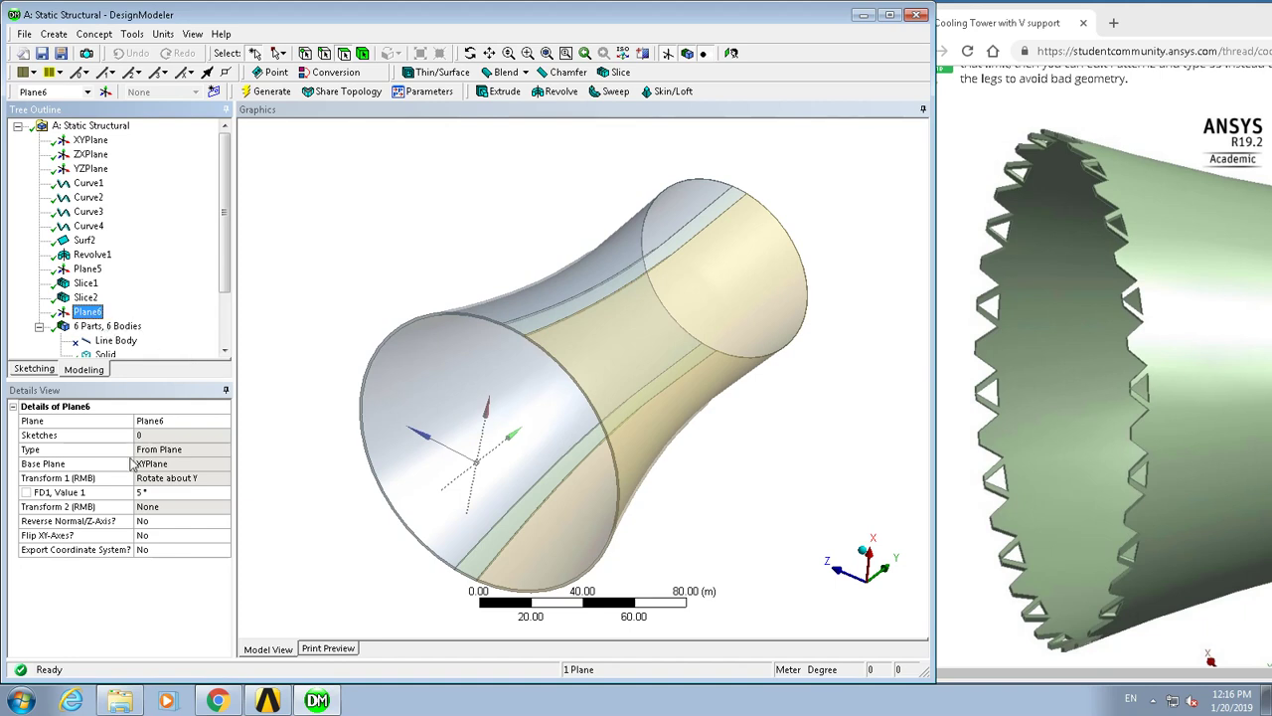
right_click(94, 312)
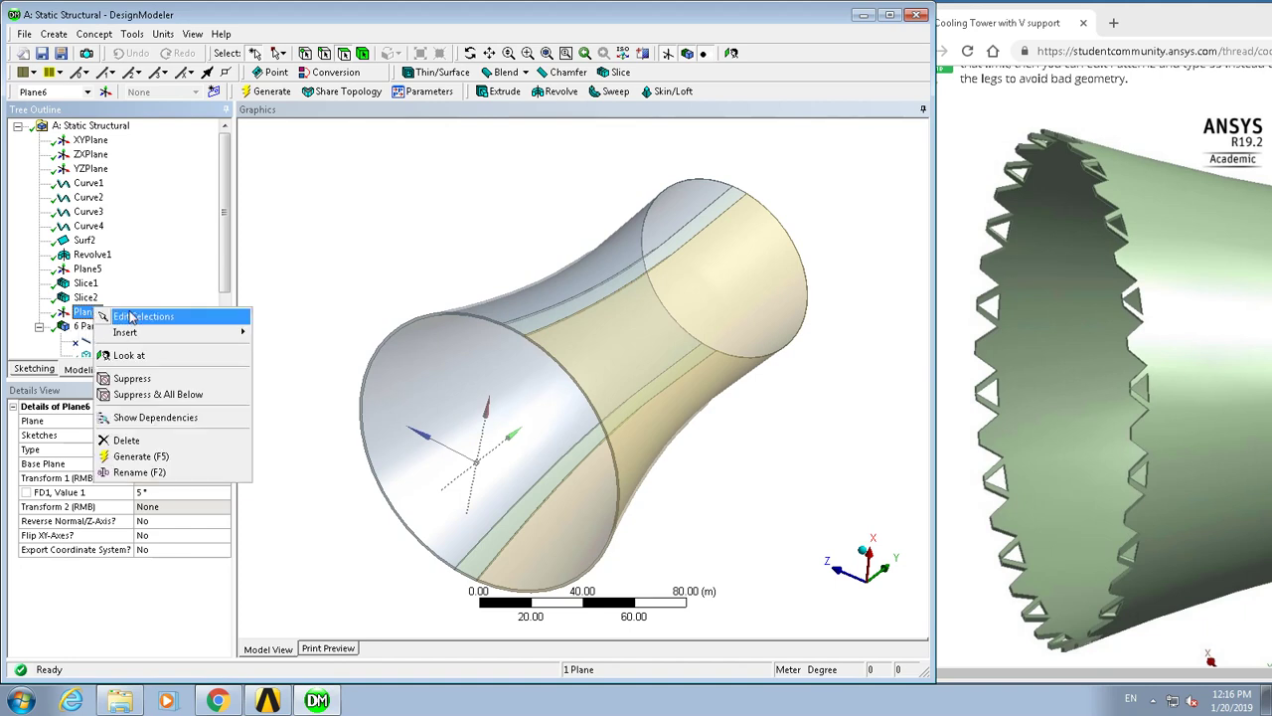
left_click(125, 316)
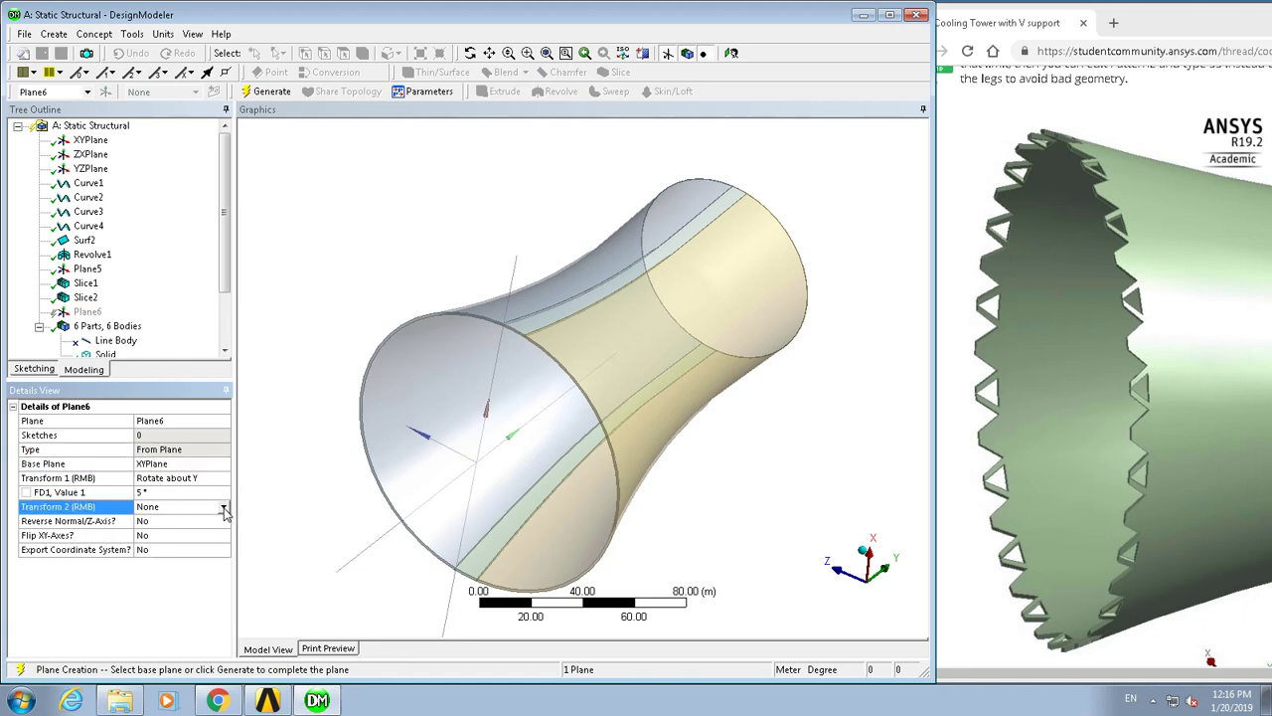
left_click(223, 507)
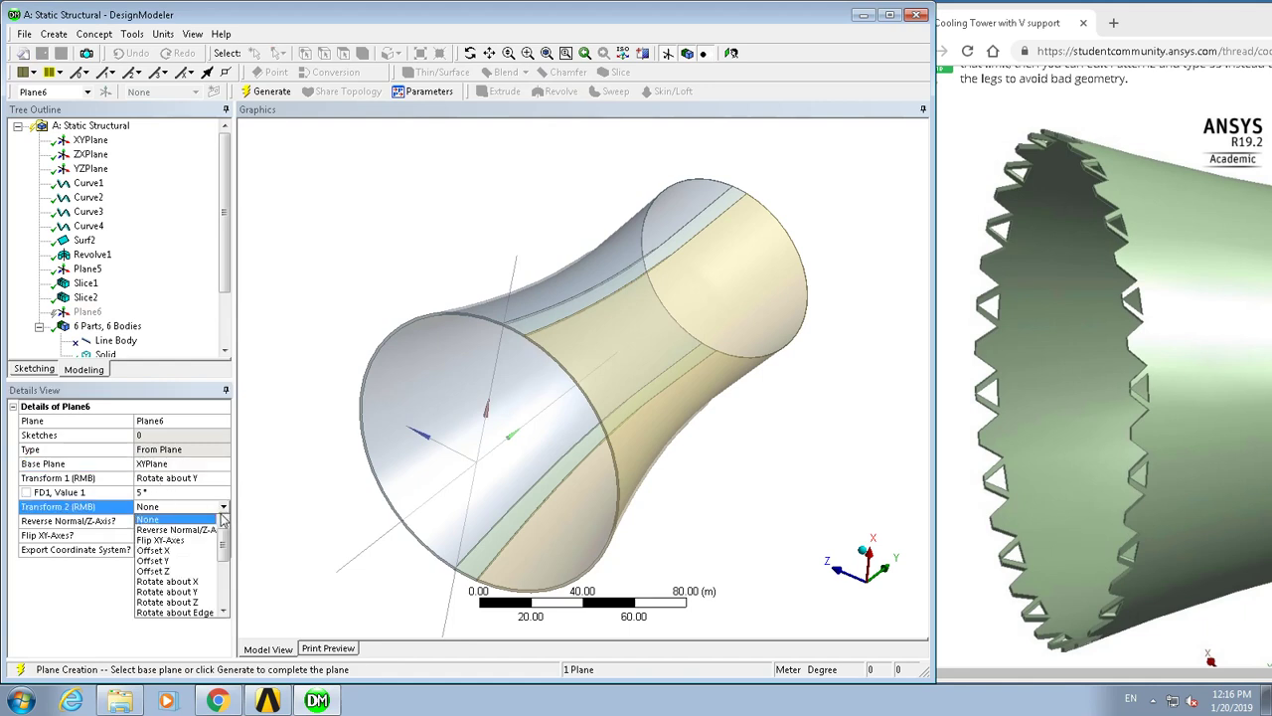
left_click(180, 591)
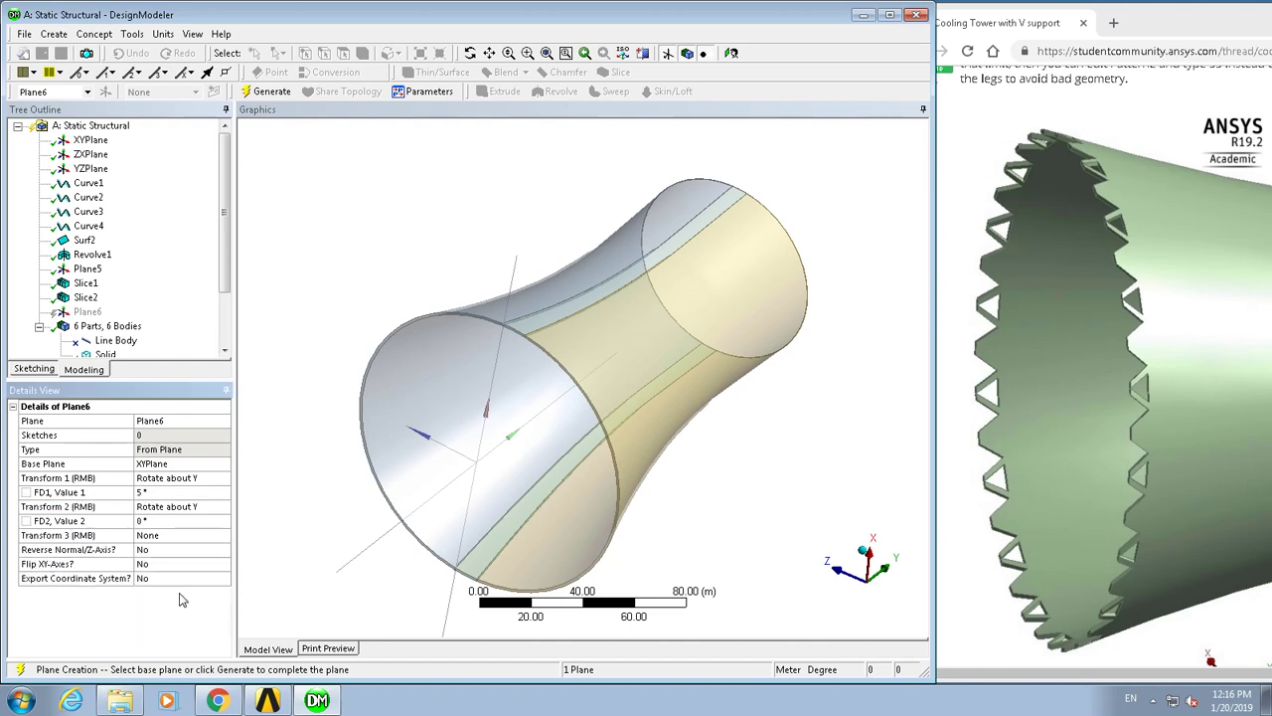
left_click(141, 521)
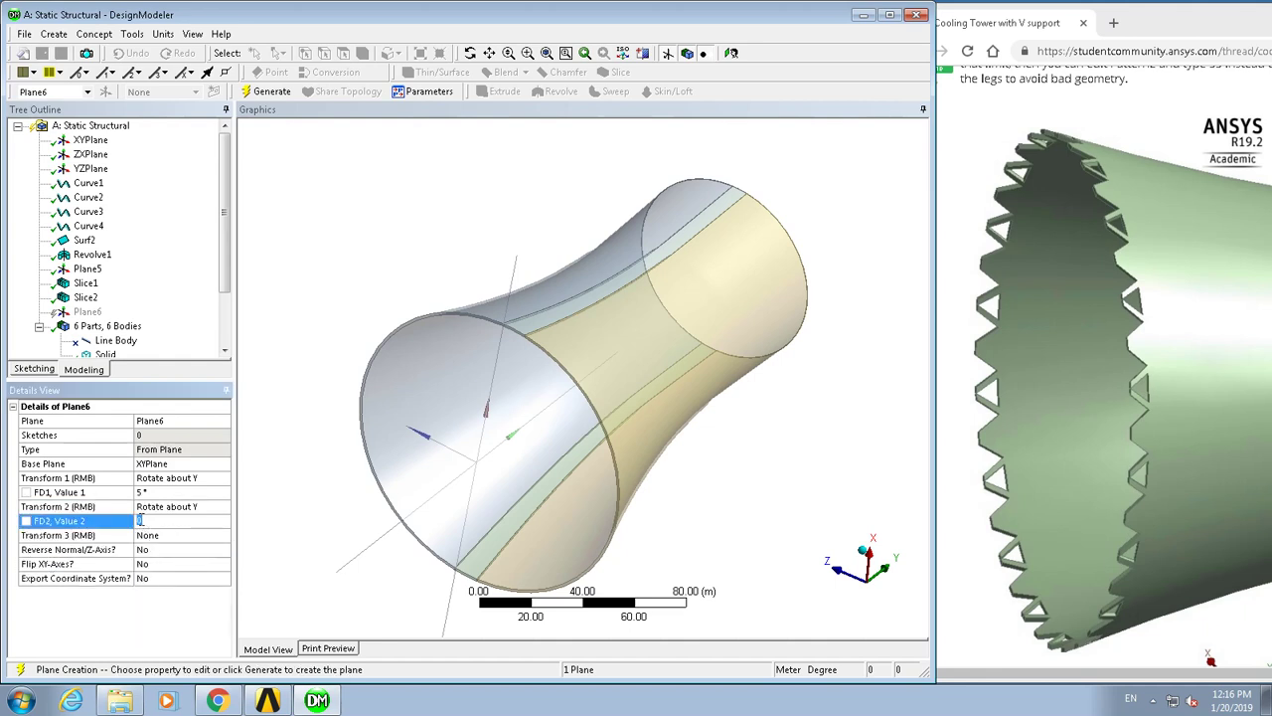
type("90")
key("Return")
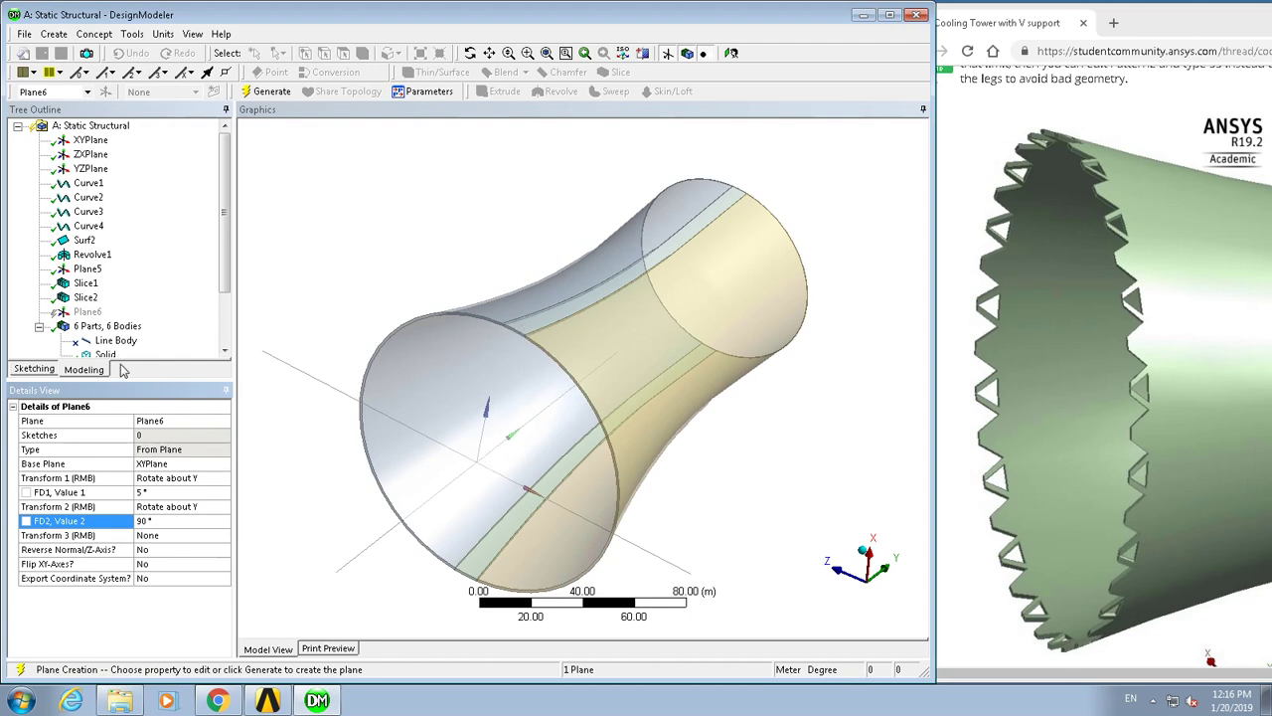
left_click(267, 93)
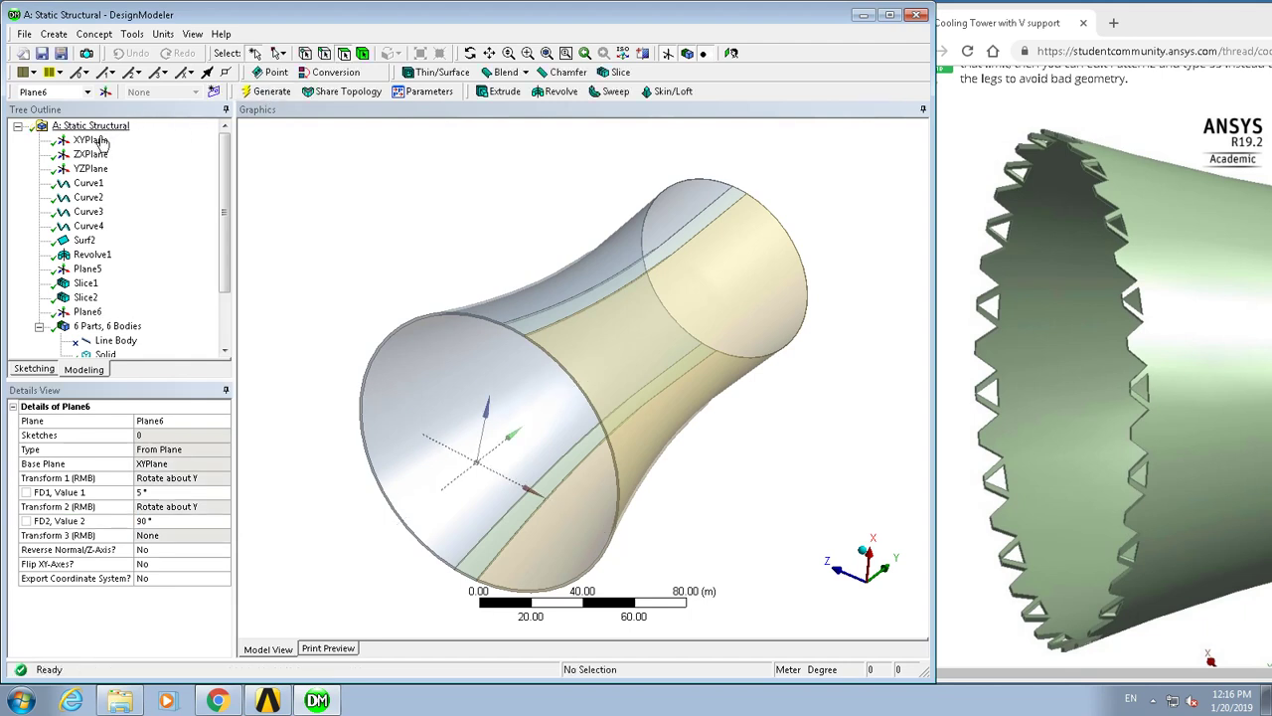
Sketch a V of two lines on the twice-rotated plane, starting at a shared point on the vertical axis just below the shell's bottom edge
left_click(86, 312)
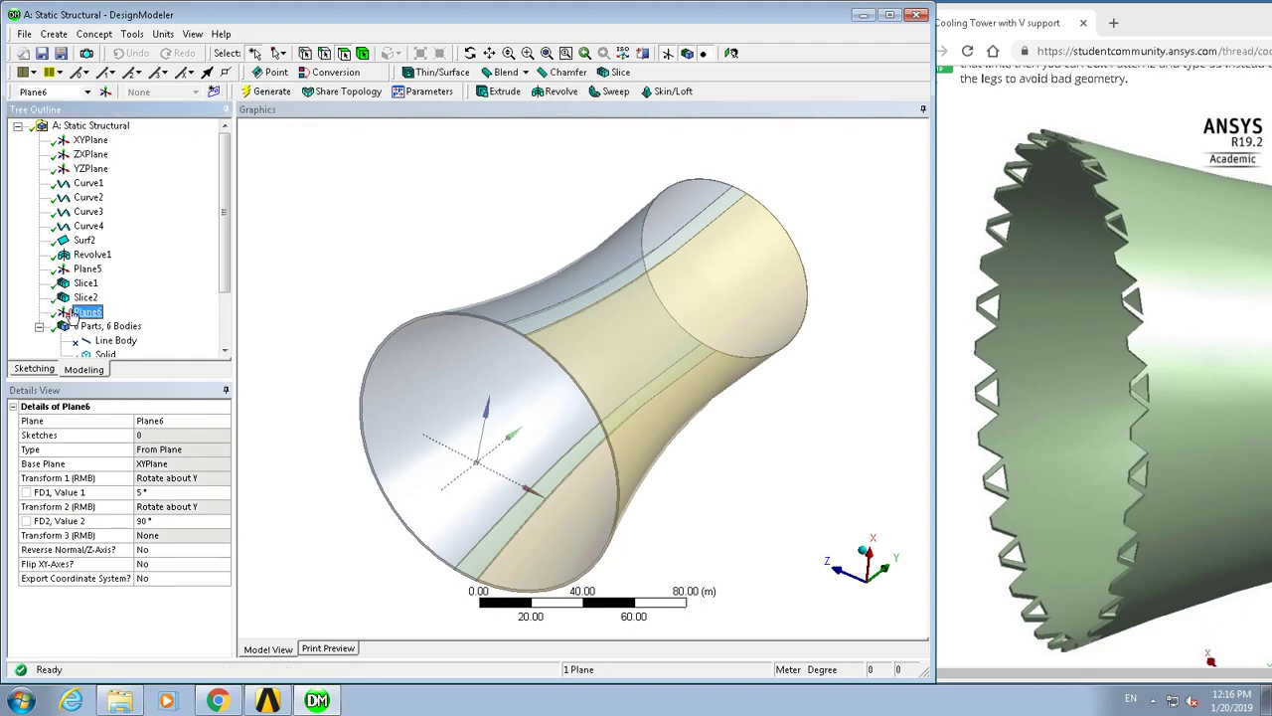
left_click(34, 370)
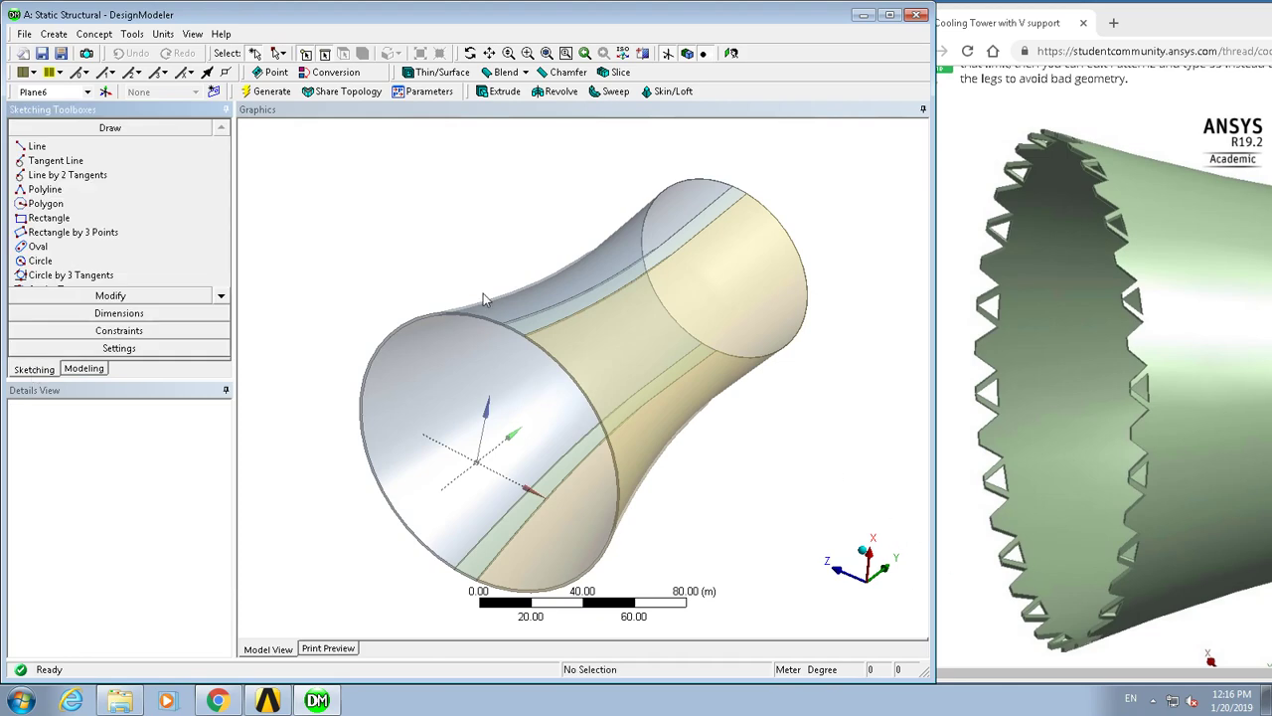
left_click(731, 55)
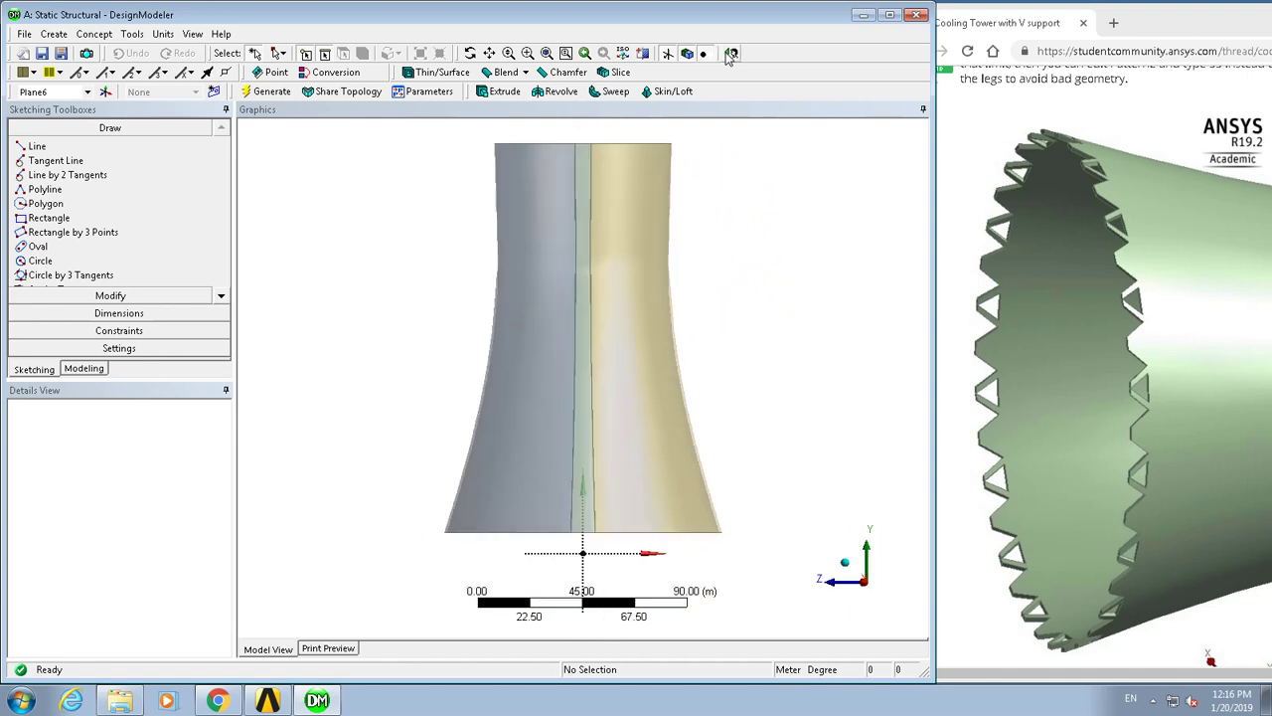
left_click_drag(554, 484, 611, 556)
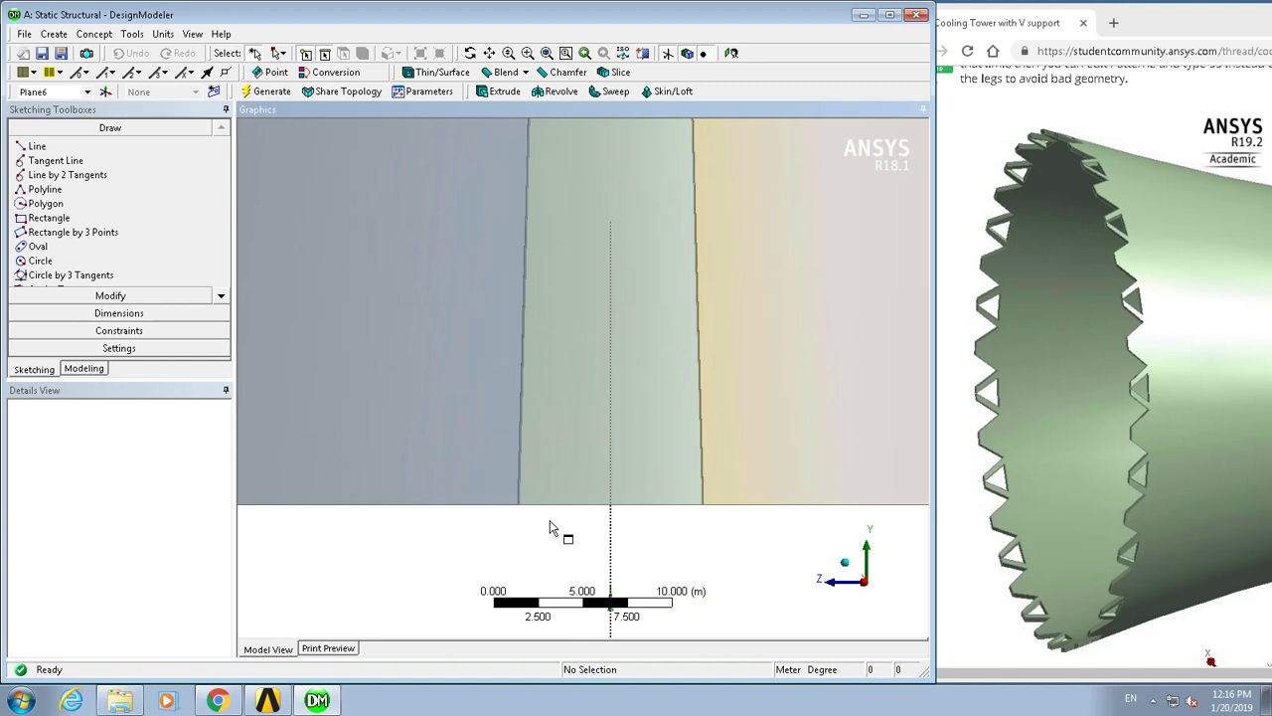
left_click(38, 147)
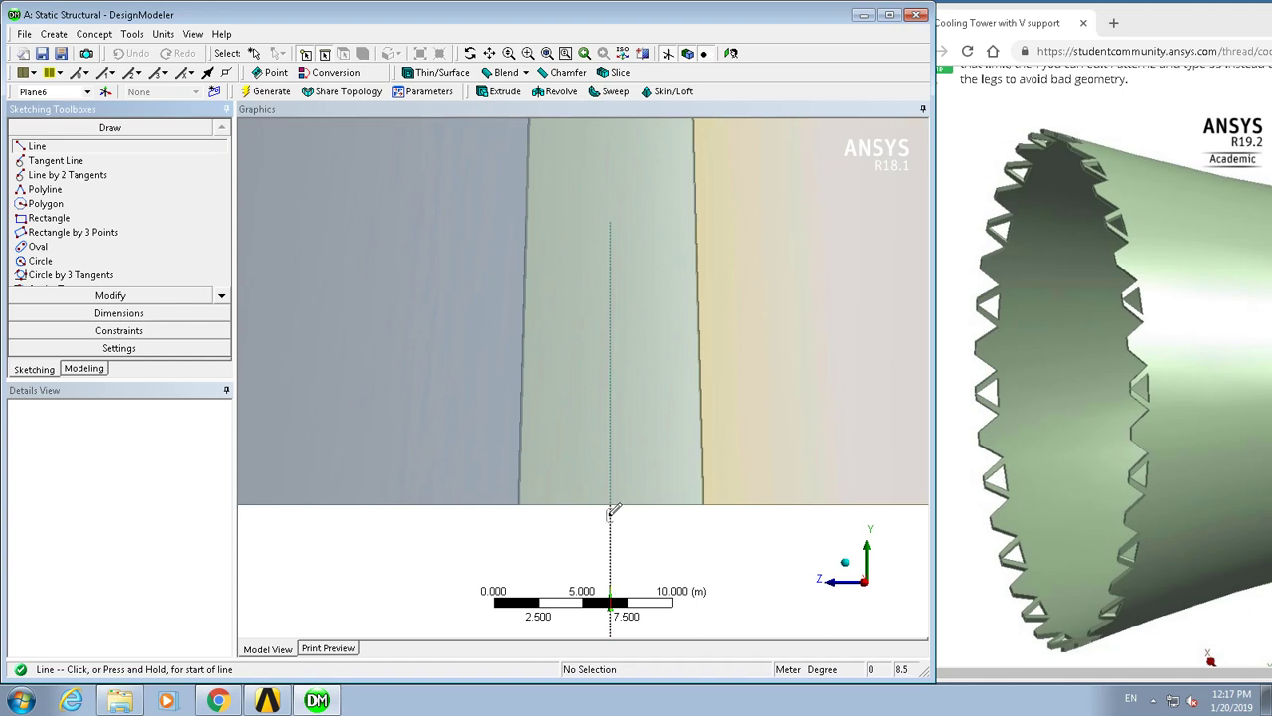
left_click(610, 512)
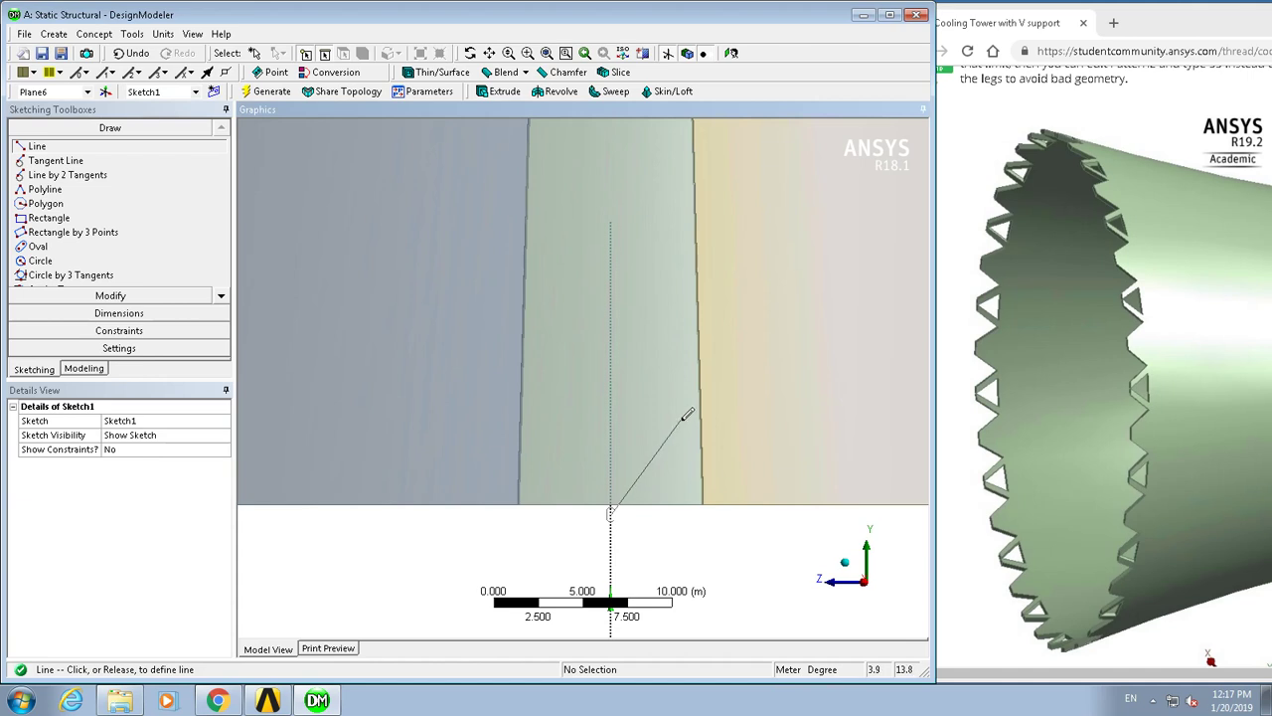
left_click(681, 420)
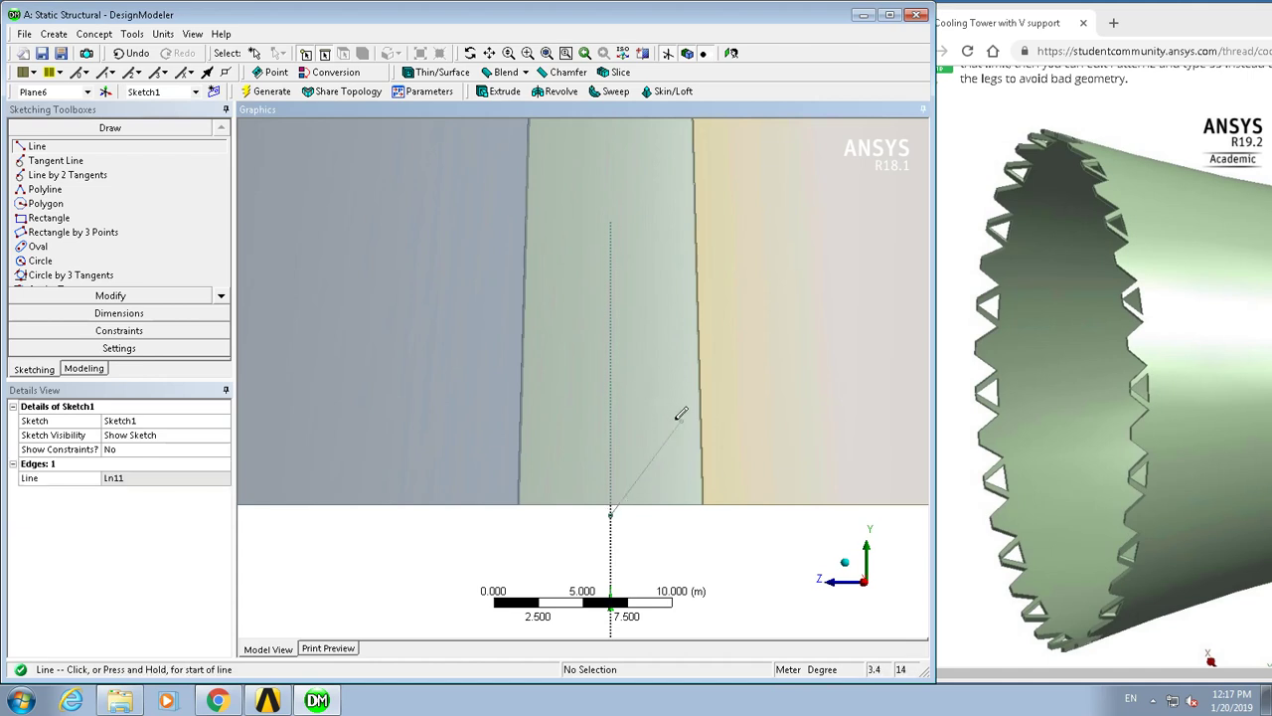
left_click(611, 513)
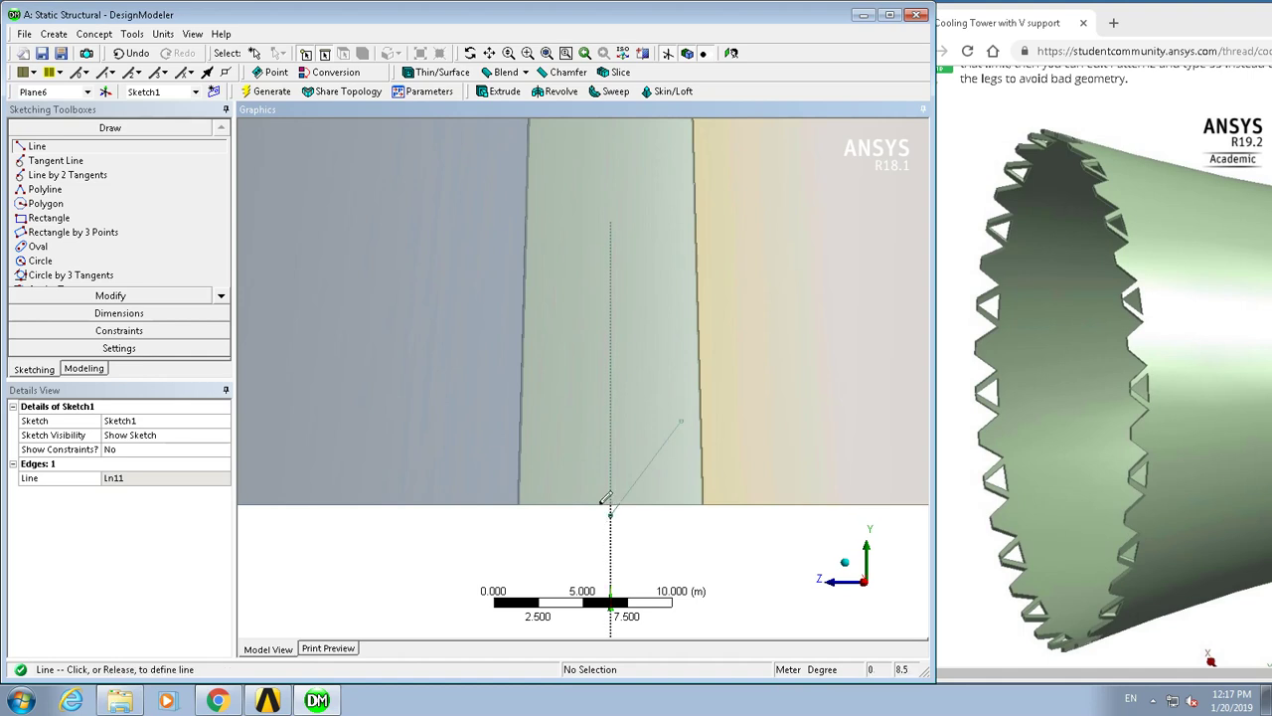
left_click(532, 395)
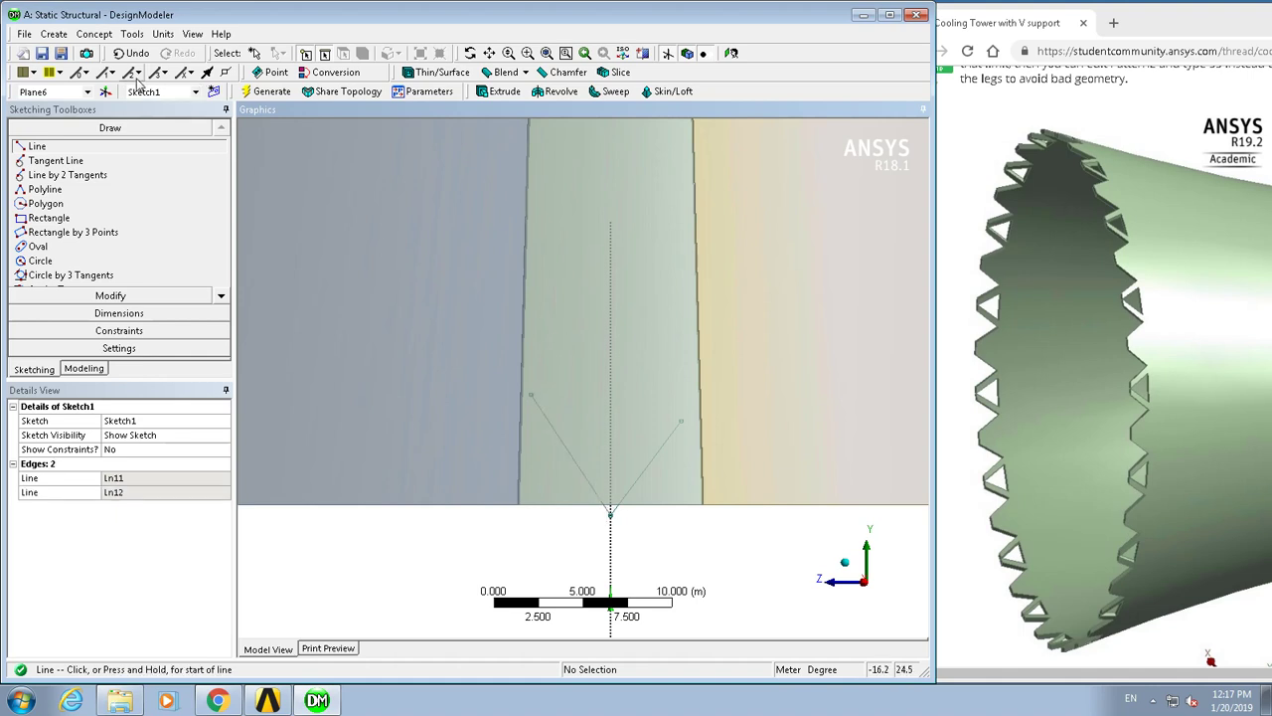
Close the V with a horizontal line from the upper end of its shorter leg, and trim the overhanging ends to form a triangle
left_click(681, 418)
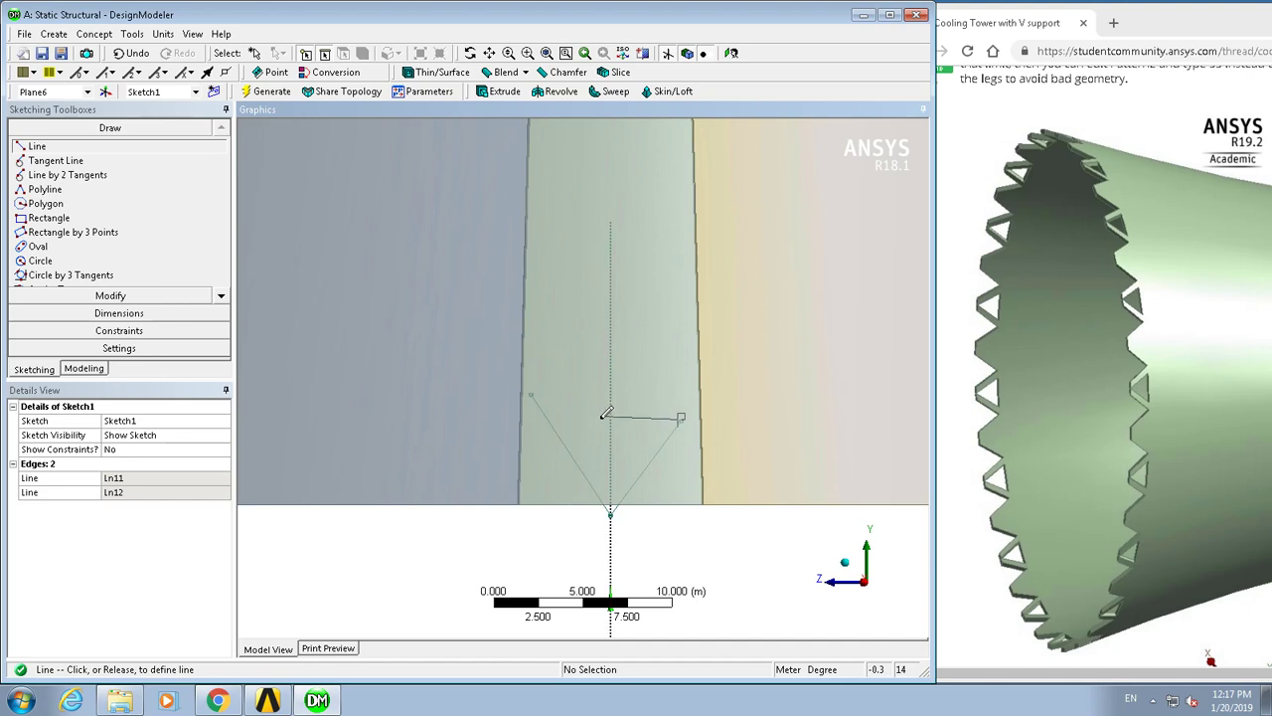
left_click(534, 421)
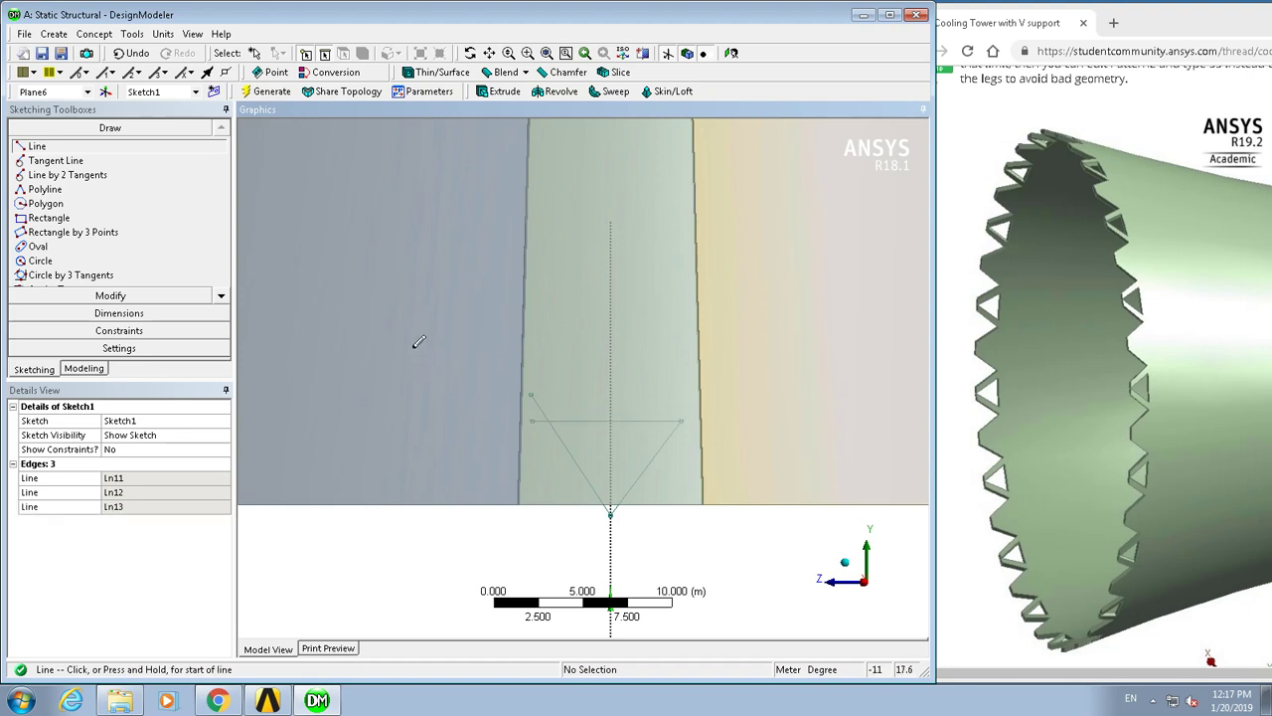
left_click(122, 296)
left_click(40, 206)
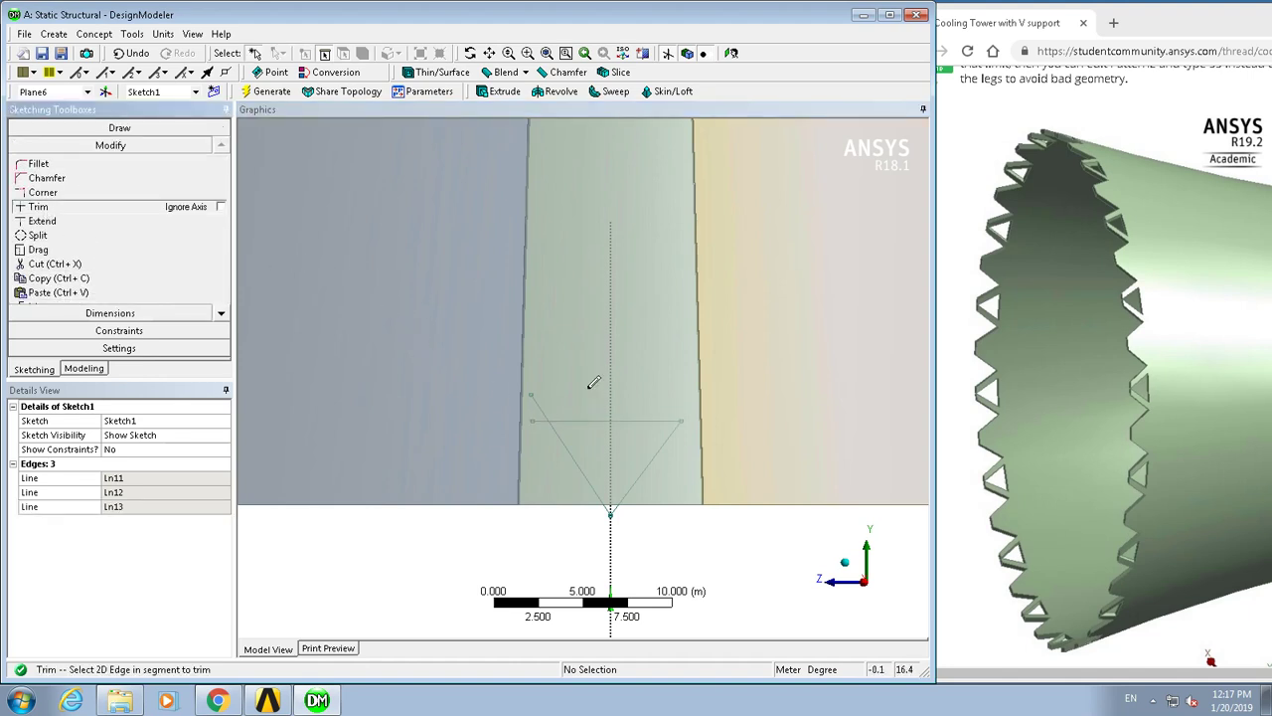
left_click(537, 407)
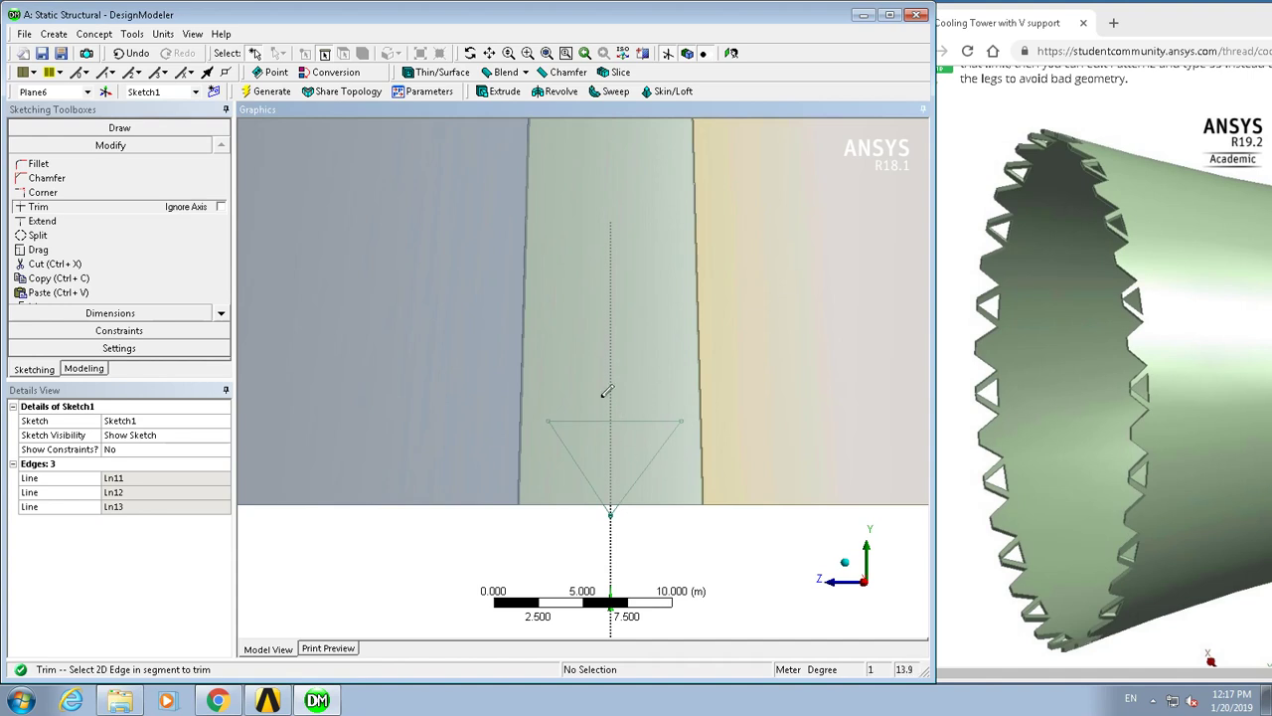
Constrain the triangle's two sloping sides to be symmetric about the vertical axis
left_click(64, 334)
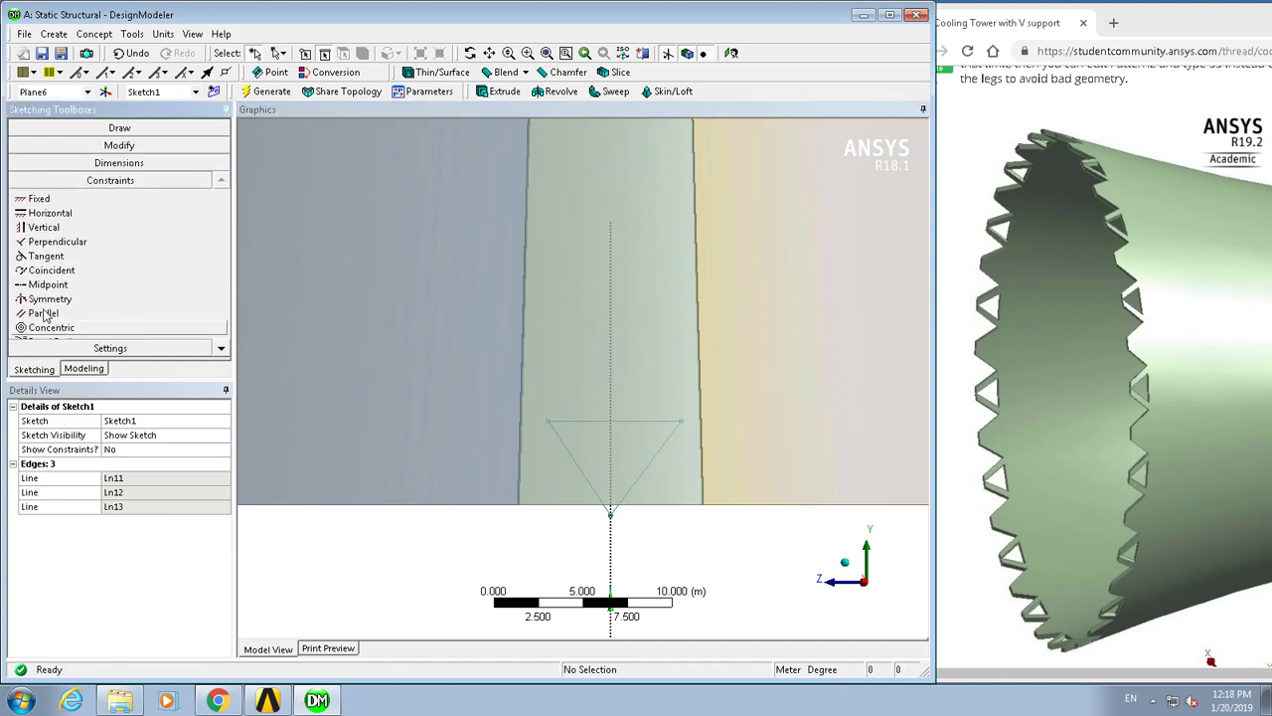
left_click(43, 302)
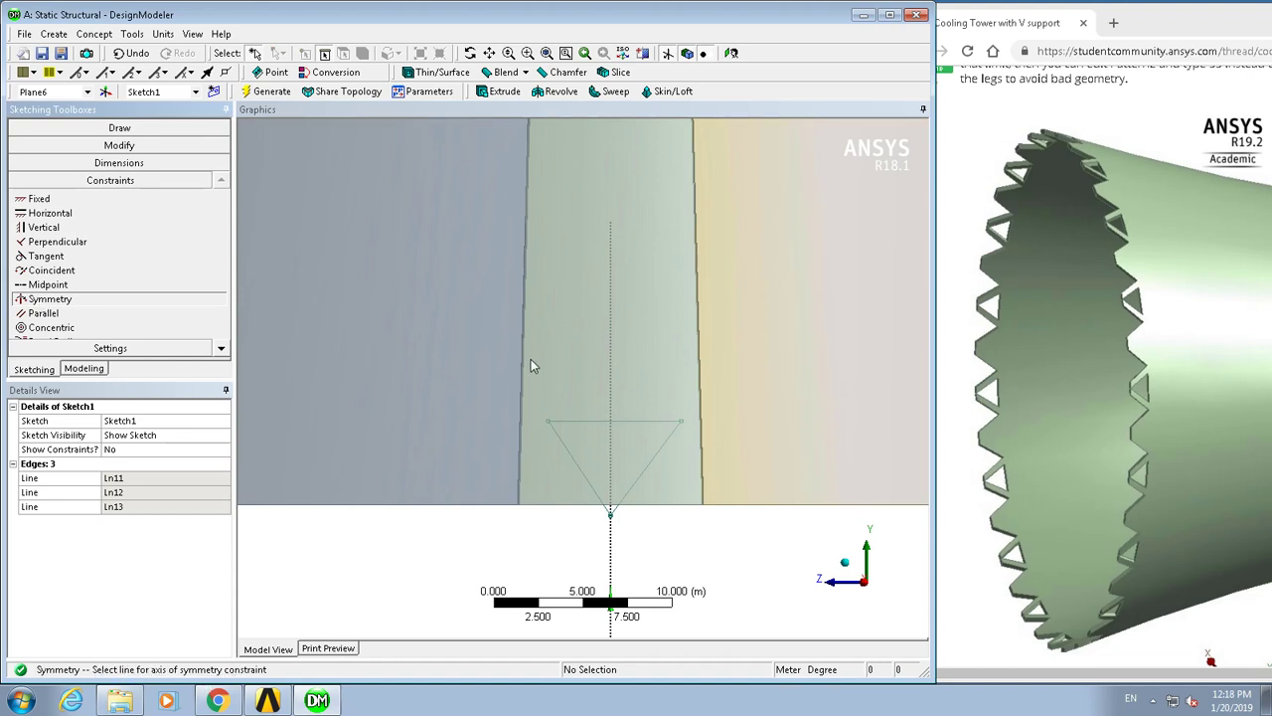
left_click(611, 348)
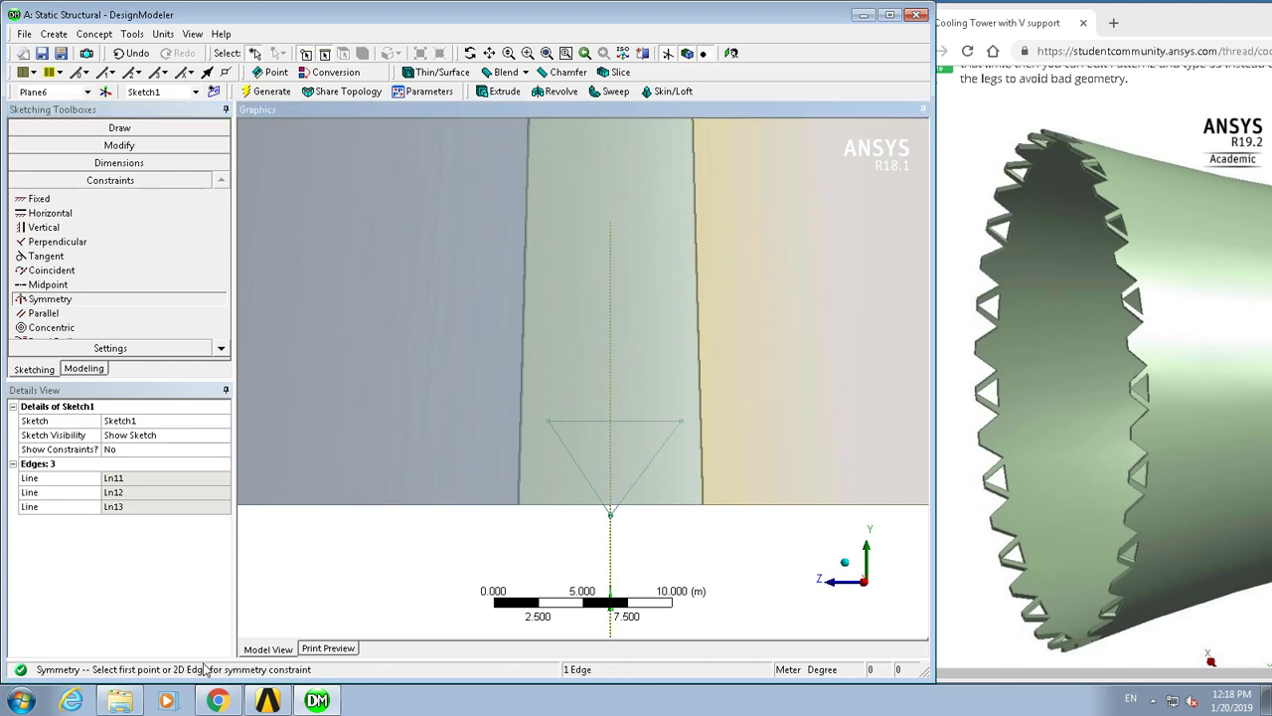
left_click(563, 448)
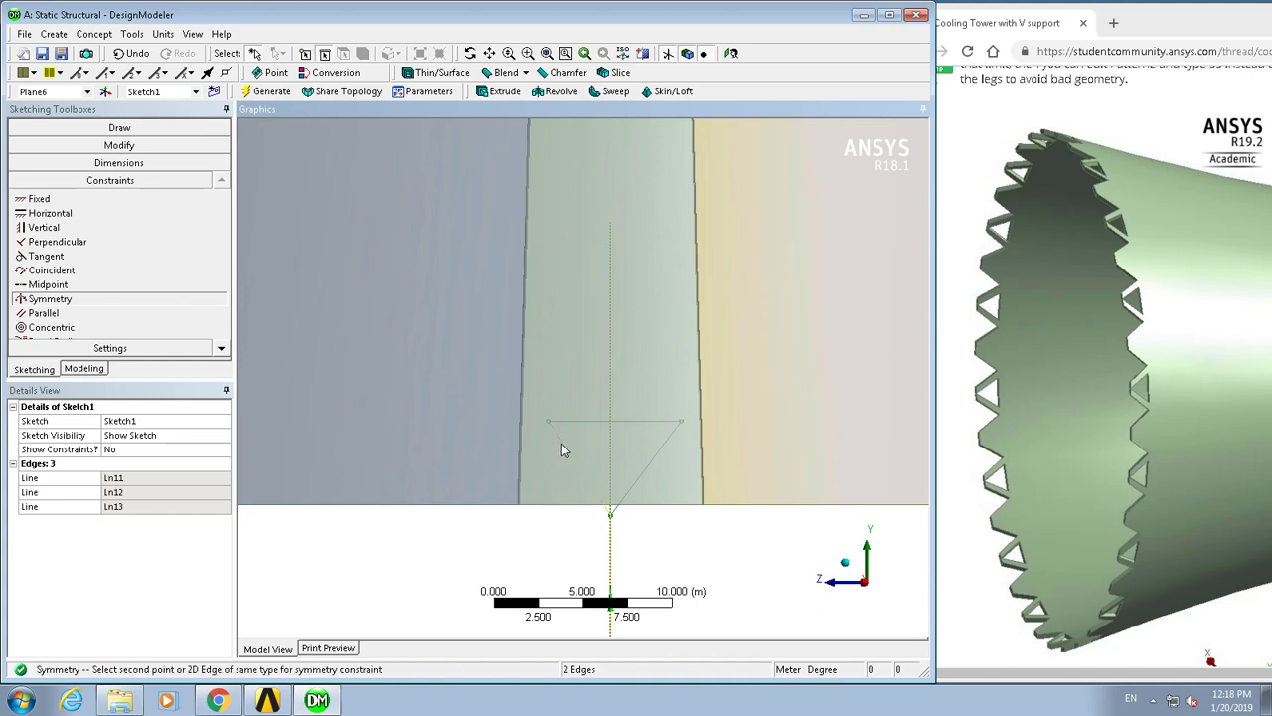
left_click(656, 454)
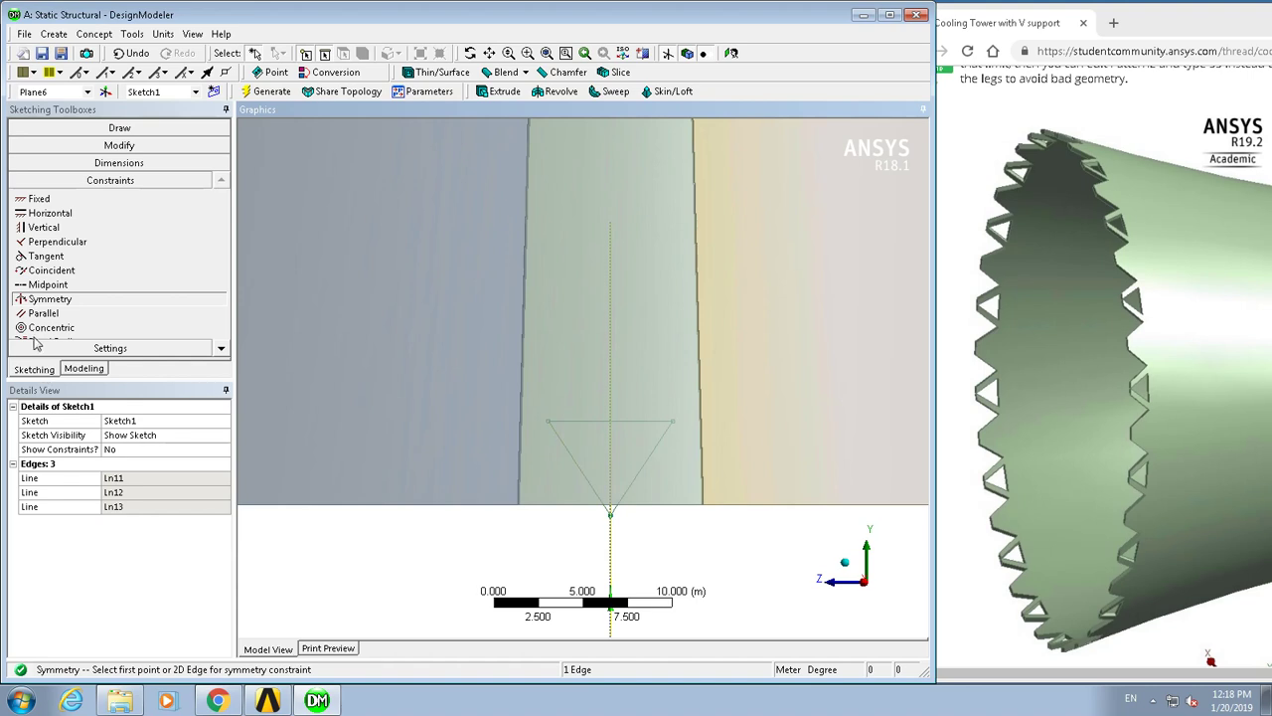
Move the triangle's horizontal edge slightly upward to enlarge the triangle within the narrow shell strip
left_click(71, 147)
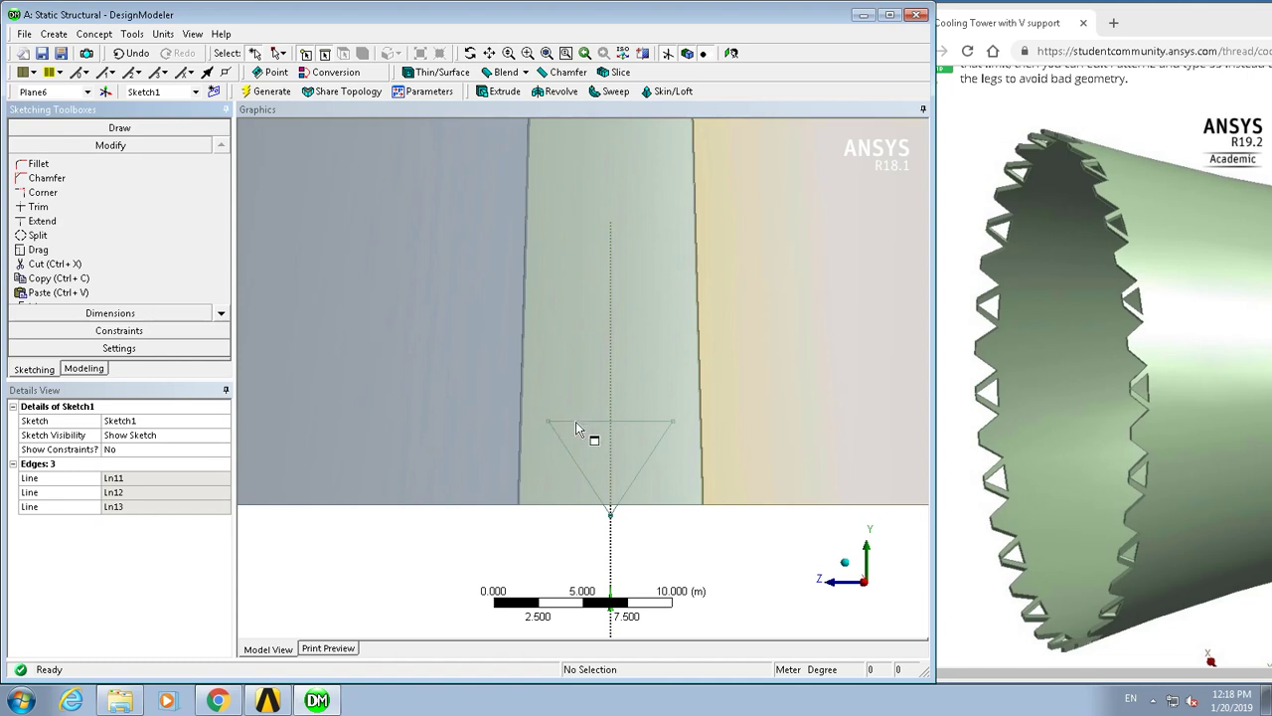
left_click(50, 250)
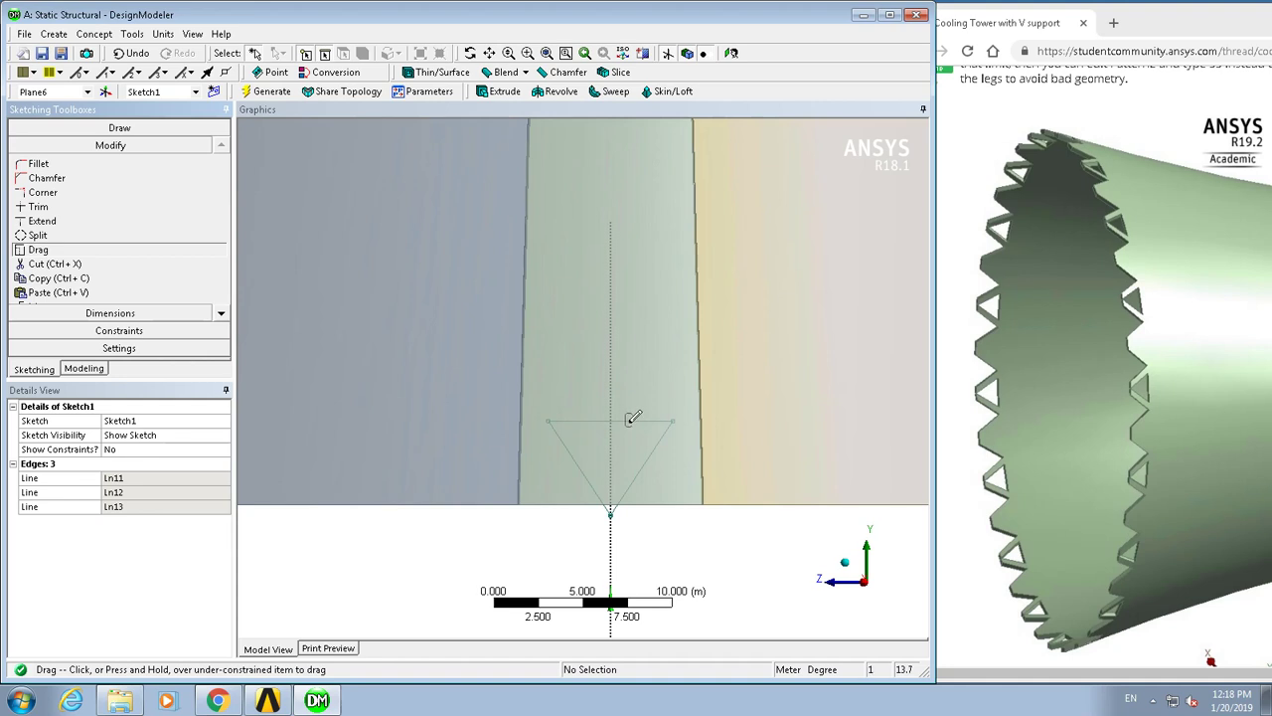
mouse_move(650, 412)
left_mouse_down()
mouse_move(647, 344)
mouse_move(656, 437)
mouse_move(643, 358)
mouse_move(632, 402)
left_mouse_up()
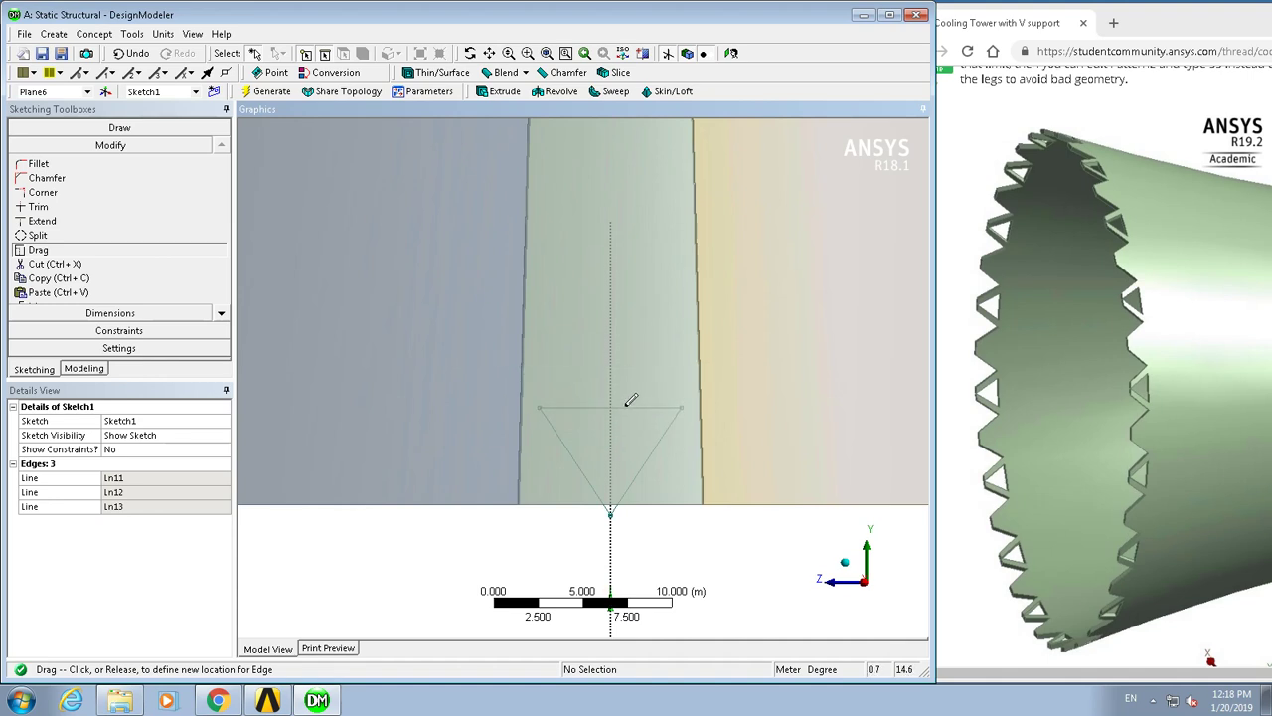
left_click_drag(632, 399, 631, 399)
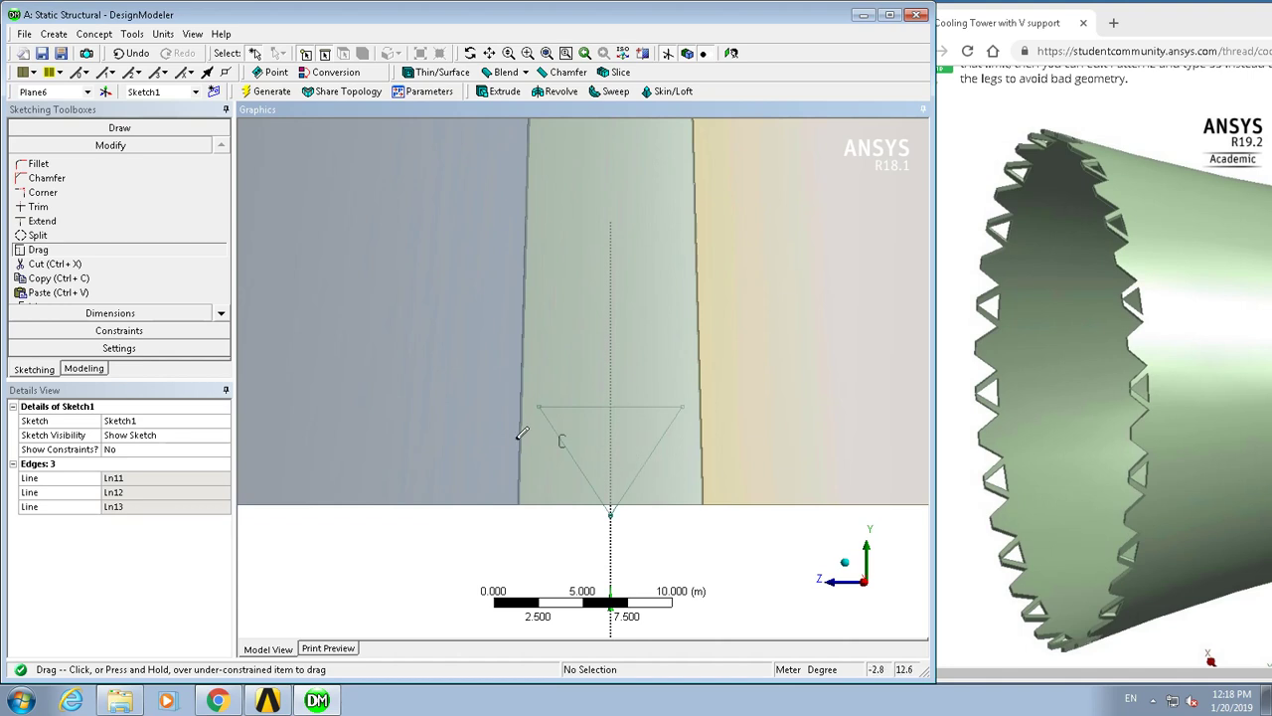
Add a general dimension at the triangle's lower vertex on the vertical axis
left_click(67, 316)
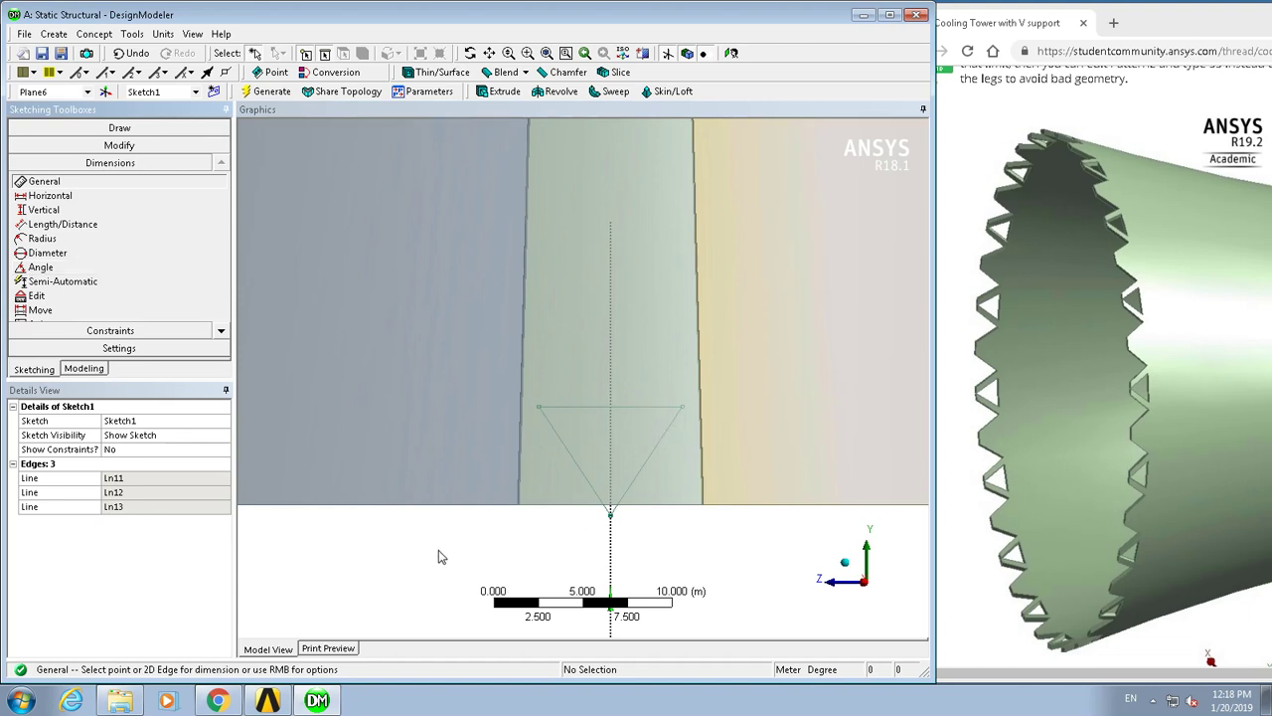
left_click(610, 514)
left_click(610, 512)
left_click(609, 514)
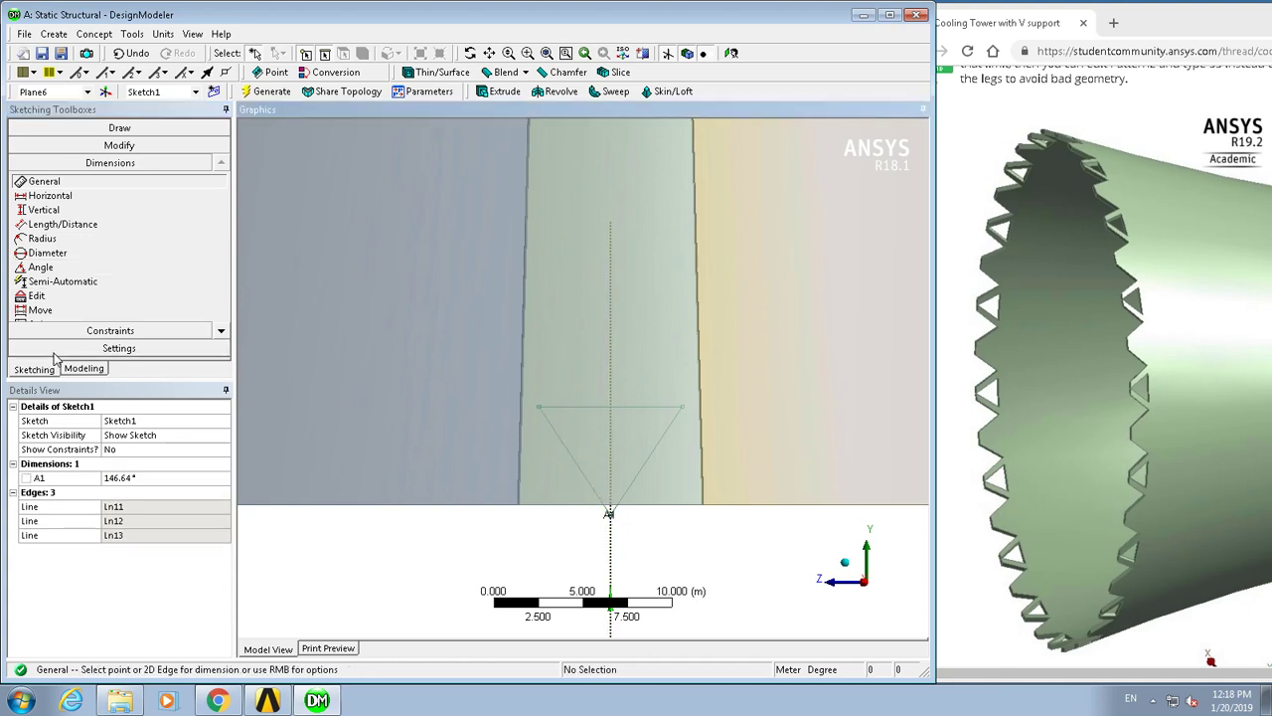
left_click(75, 145)
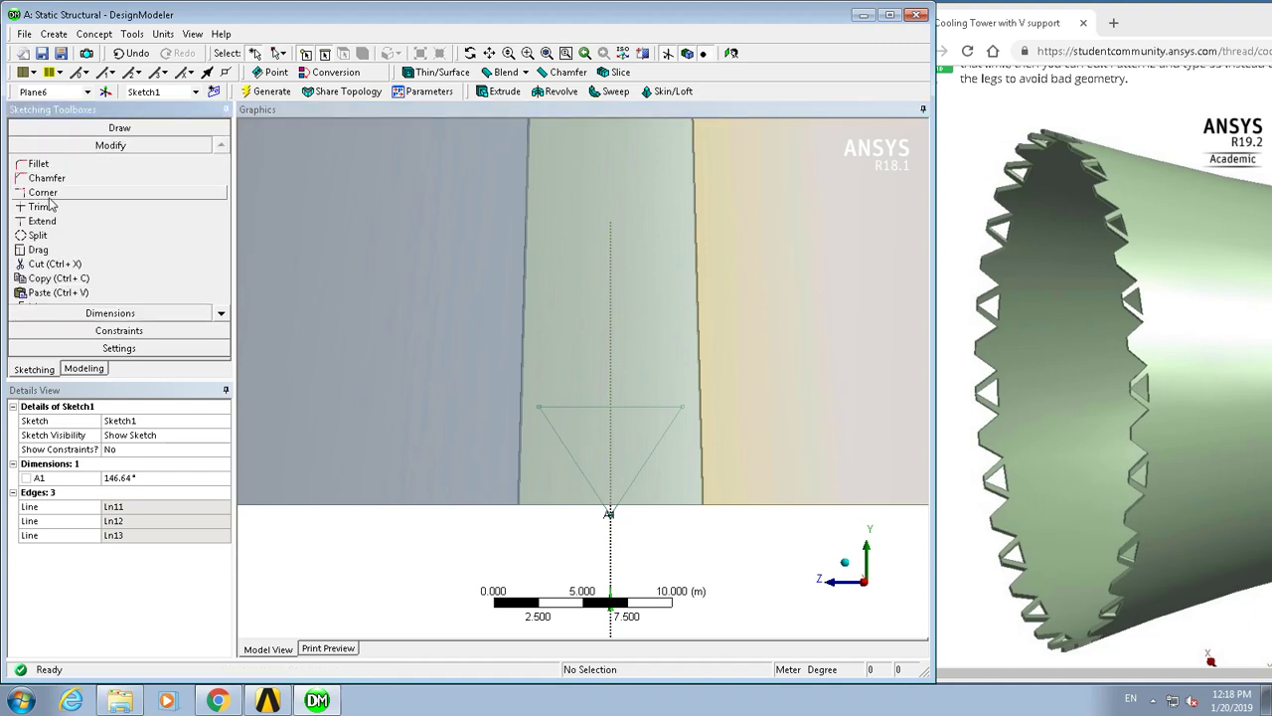
left_click(38, 252)
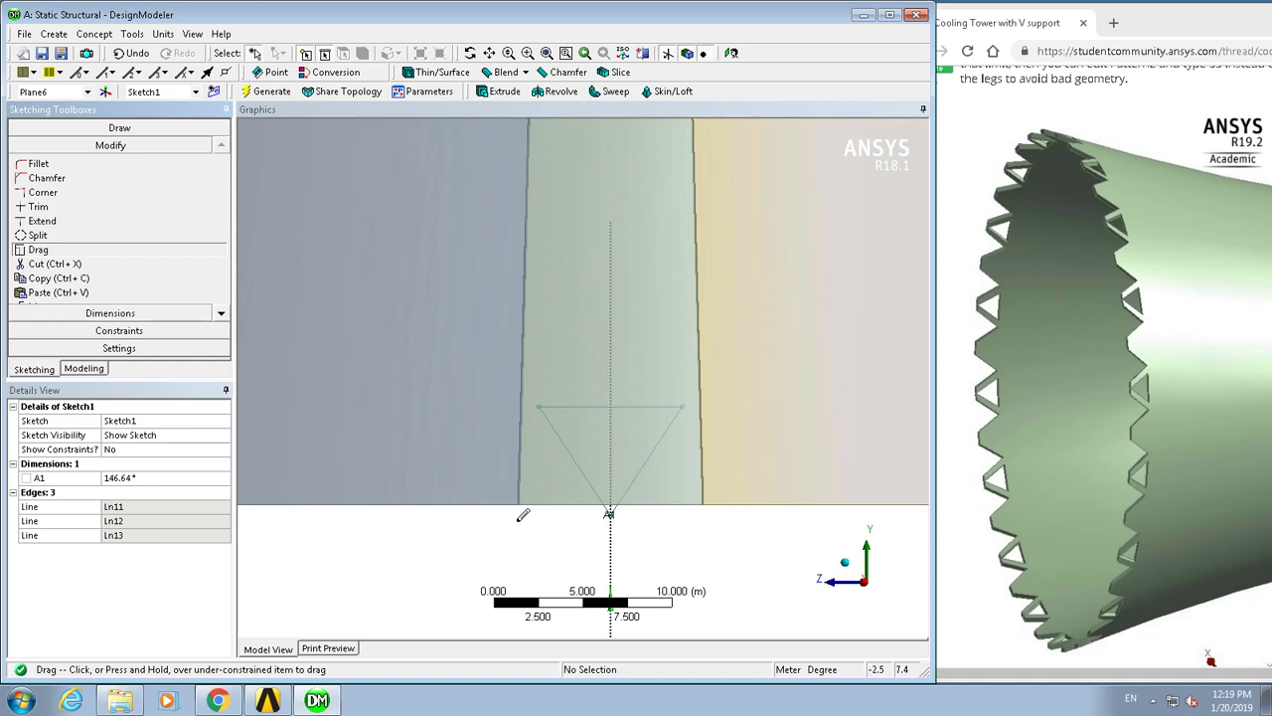
left_click(114, 314)
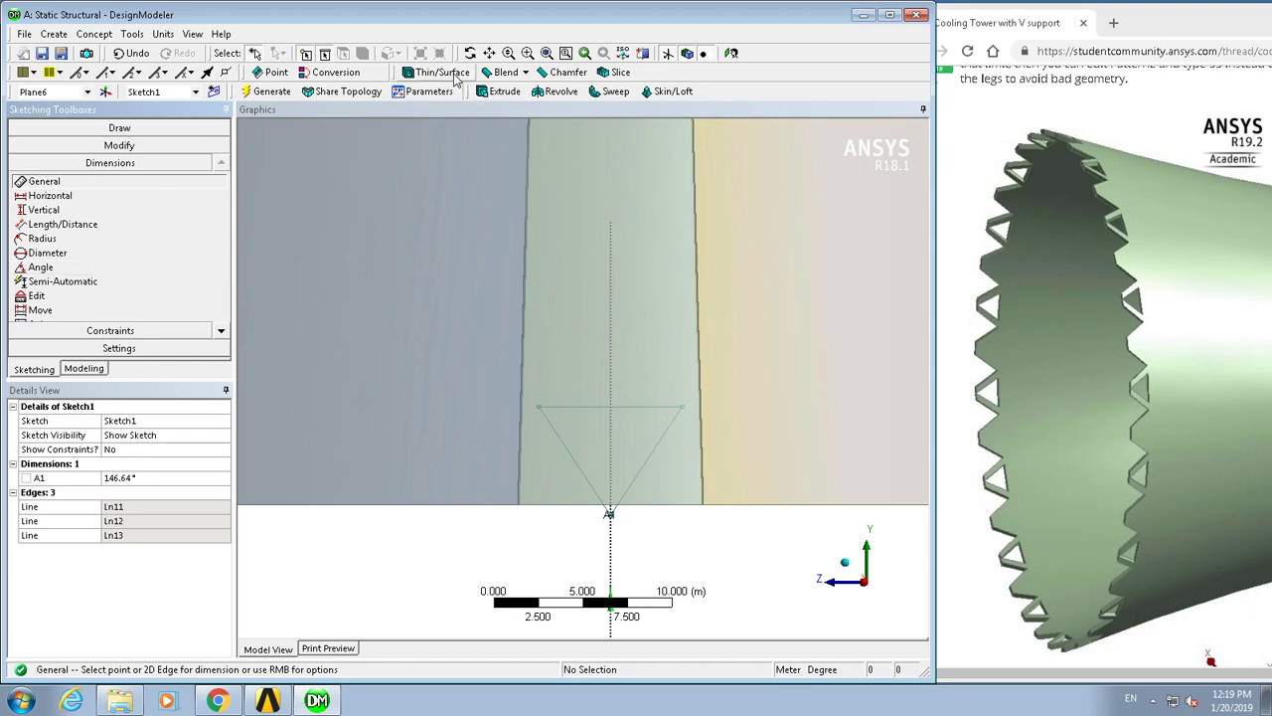
Start an extrusion of the triangle sketch and set its operation to Add Frozen
left_click(503, 92)
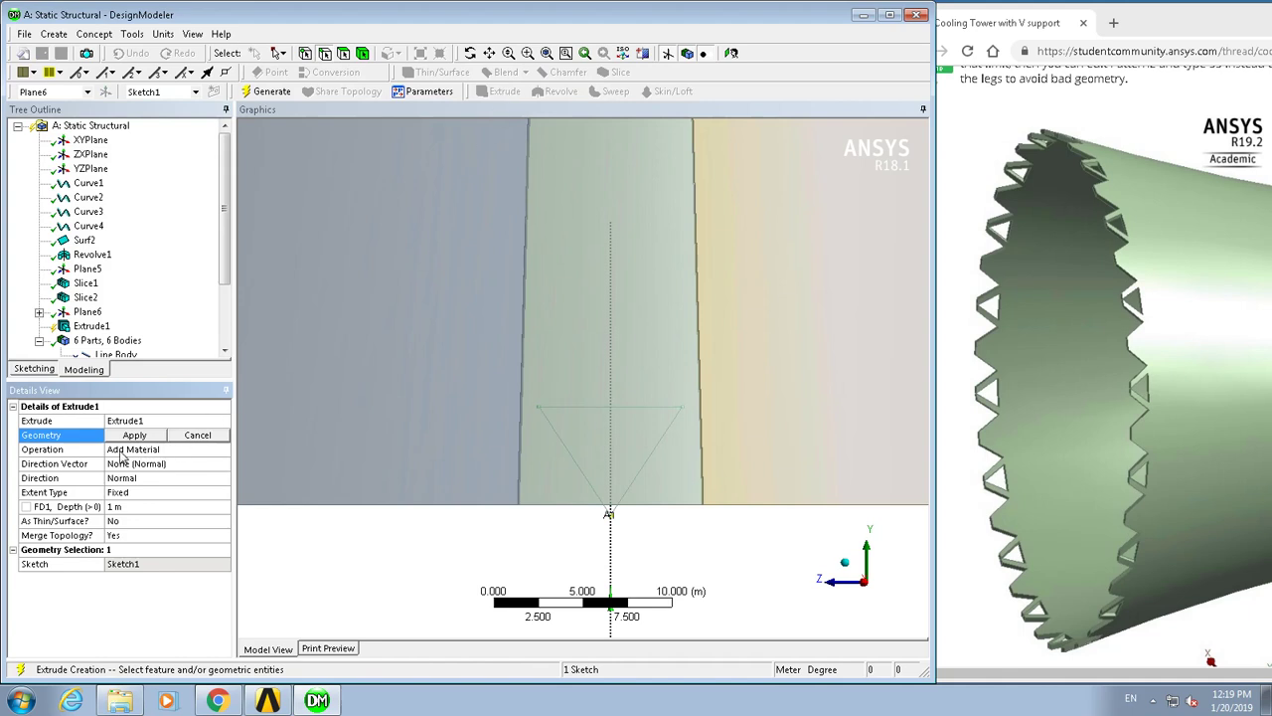
left_click(201, 454)
left_click(224, 451)
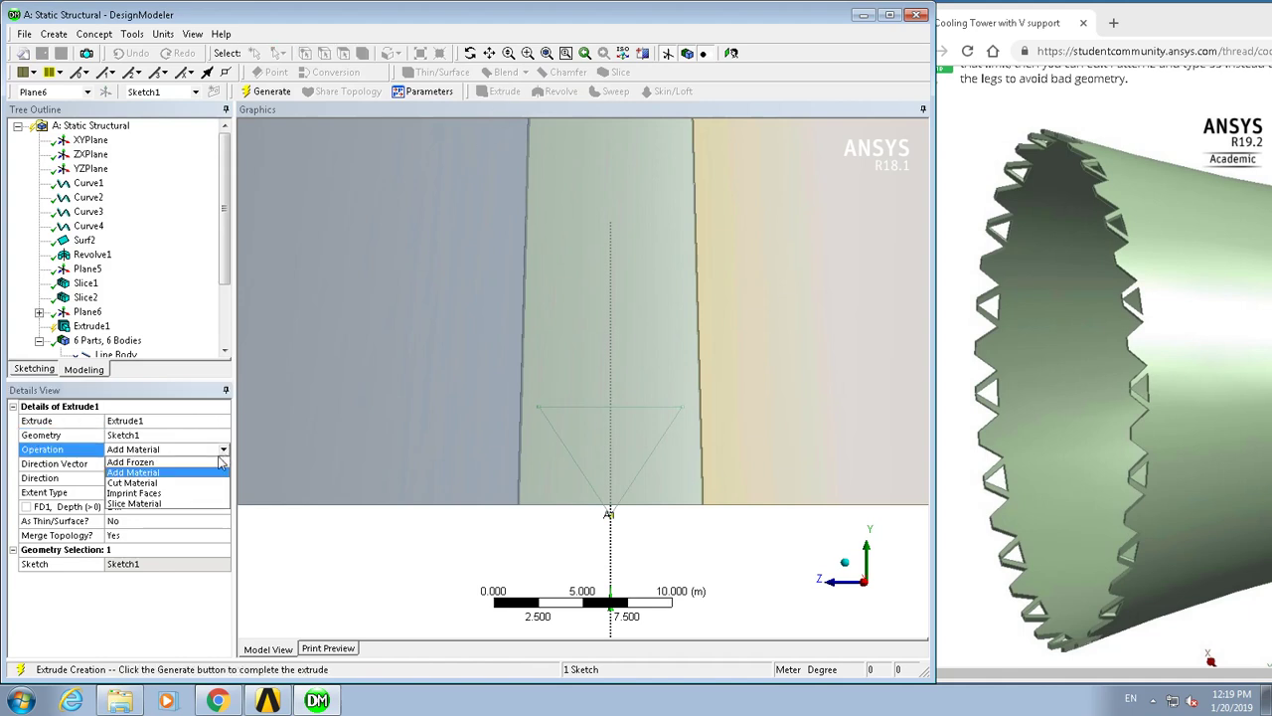
left_click(189, 463)
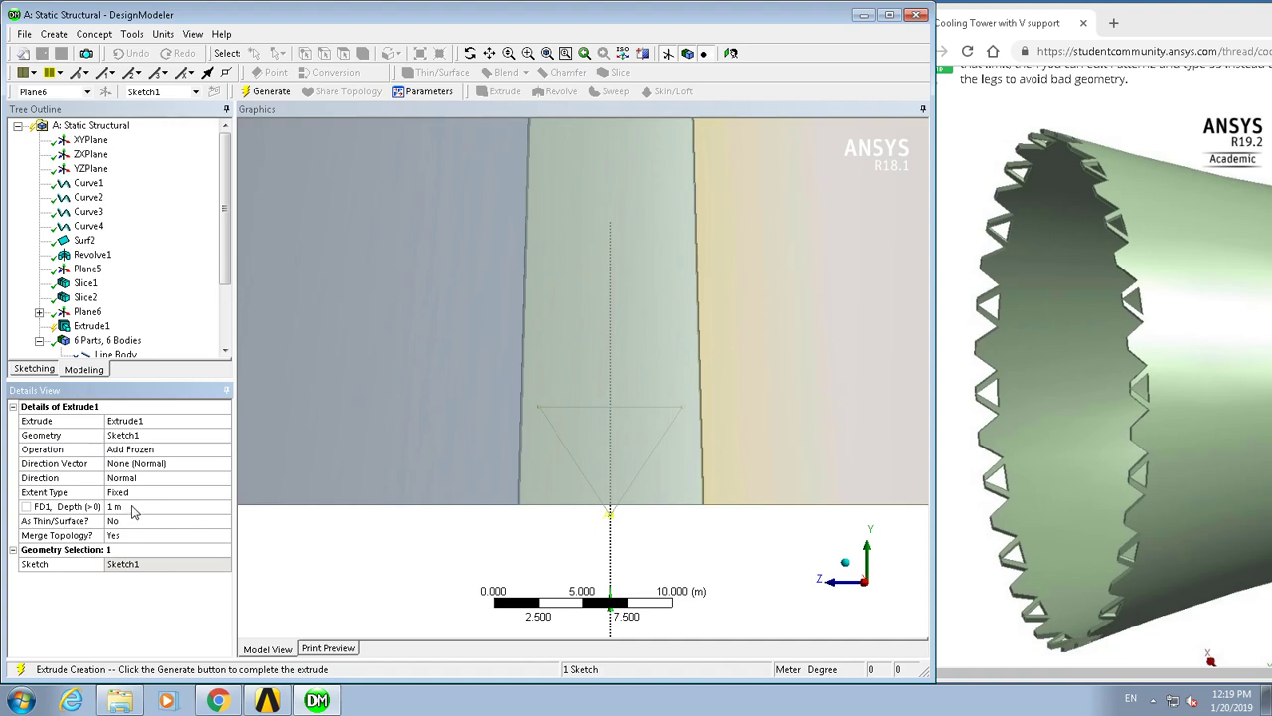
Set the triangle extrusion's depth to 70 m so it passes through the shell wall, and generate it
left_click(845, 563)
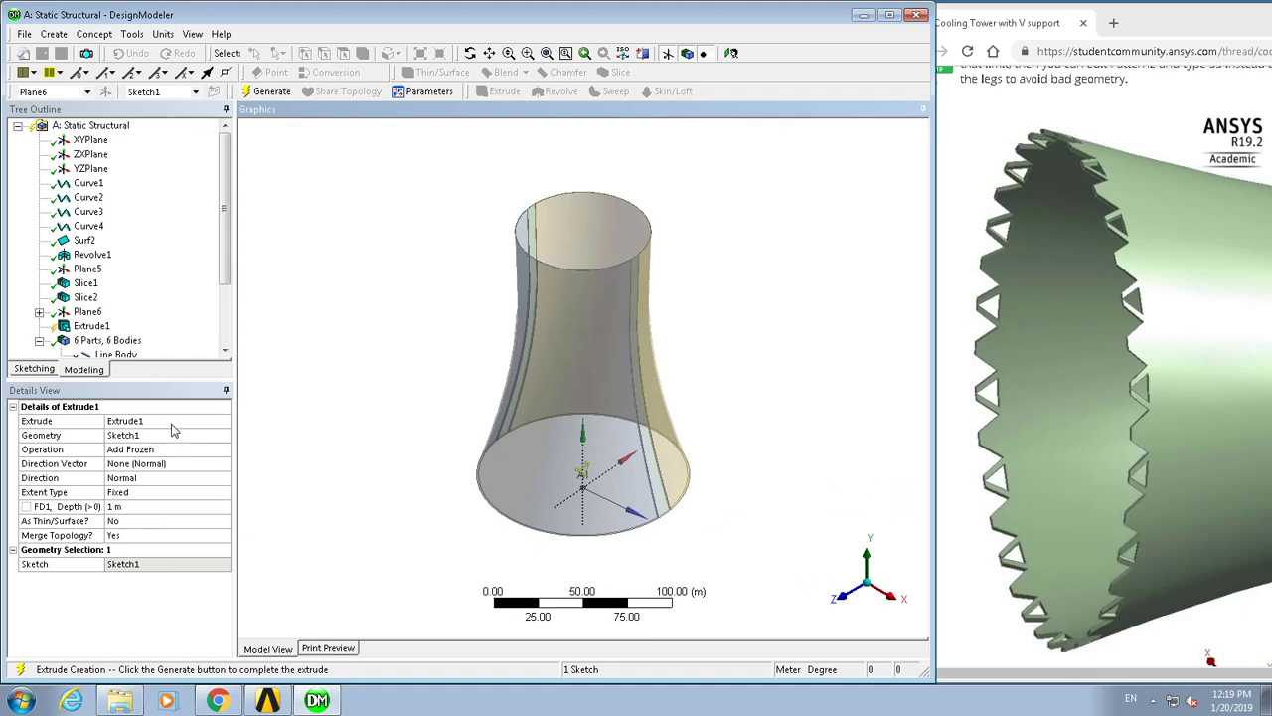
left_click(120, 508)
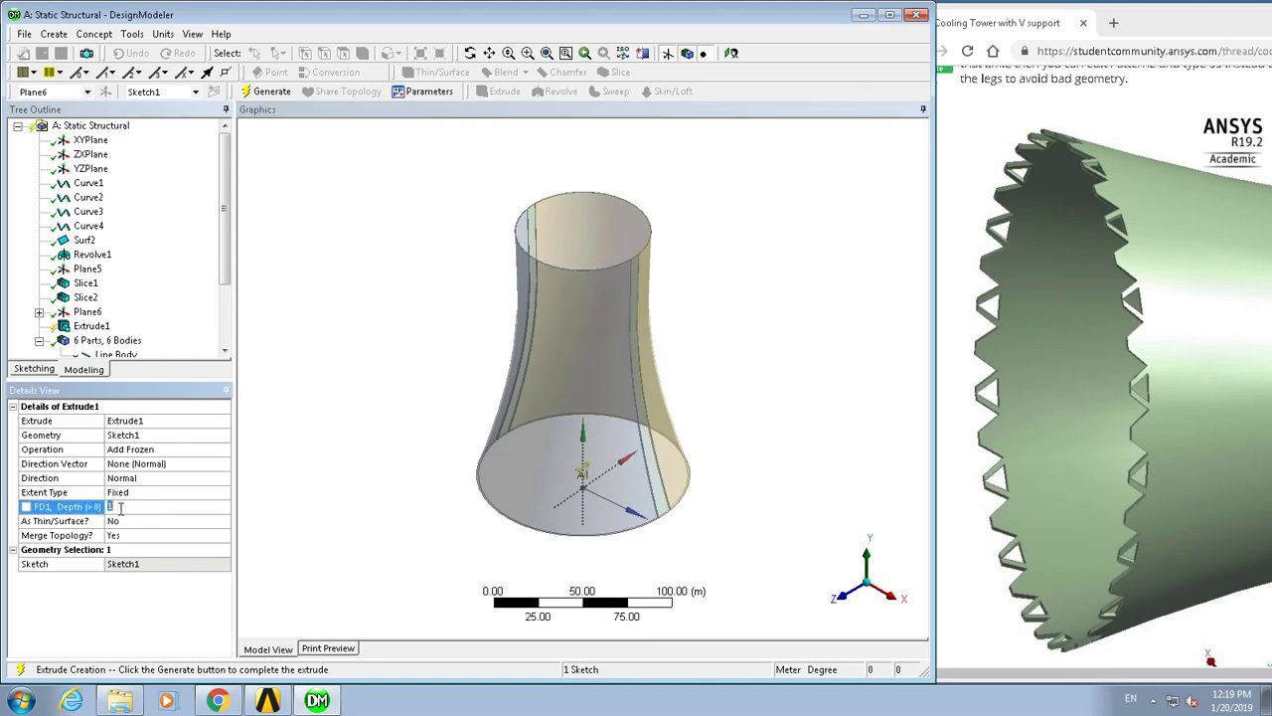
type("5")
key("Return")
type("50")
key("Return")
left_click(126, 510)
key("Return")
left_click(868, 562)
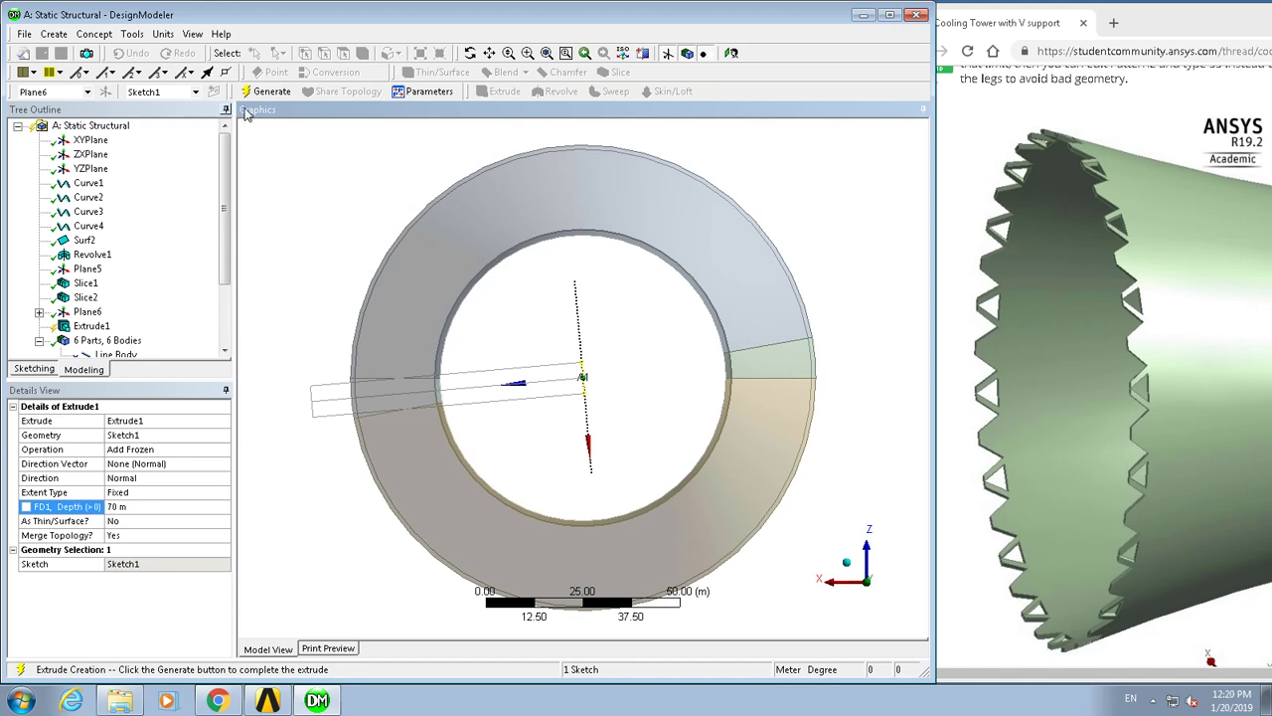
left_click(268, 91)
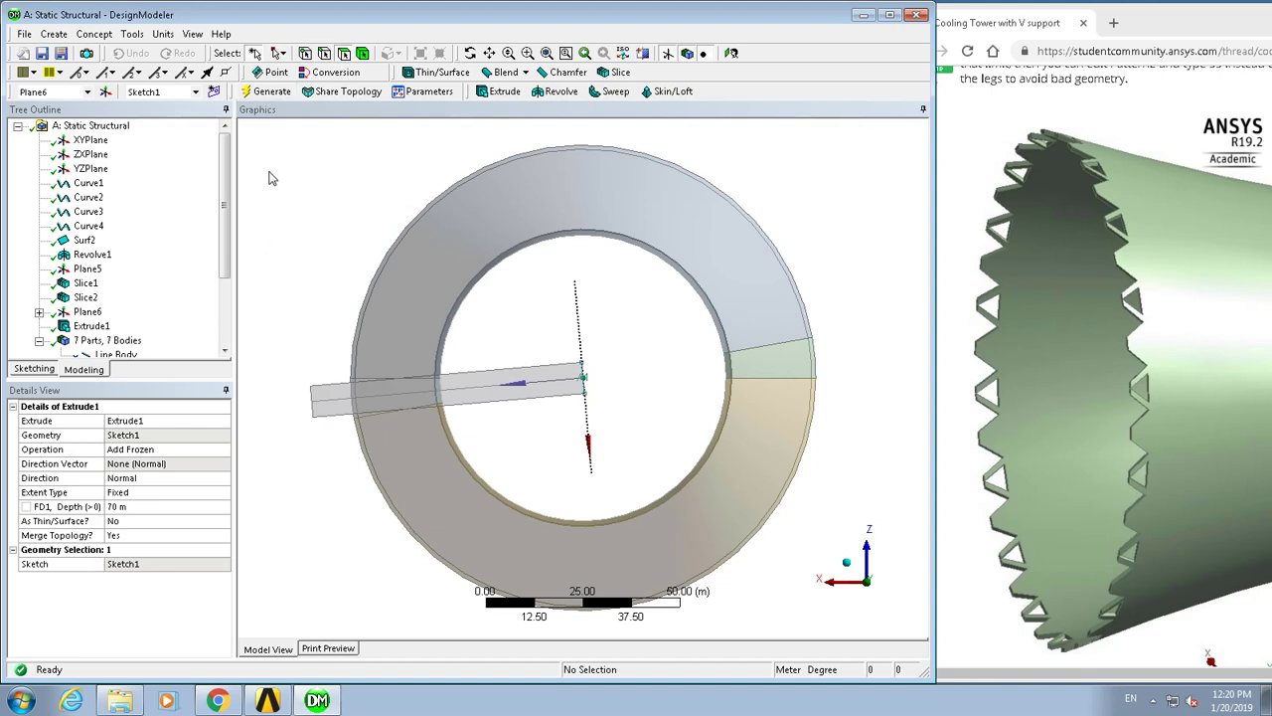
Start a pattern of the extruded triangular body and set the pattern type to Circular
left_click(55, 35)
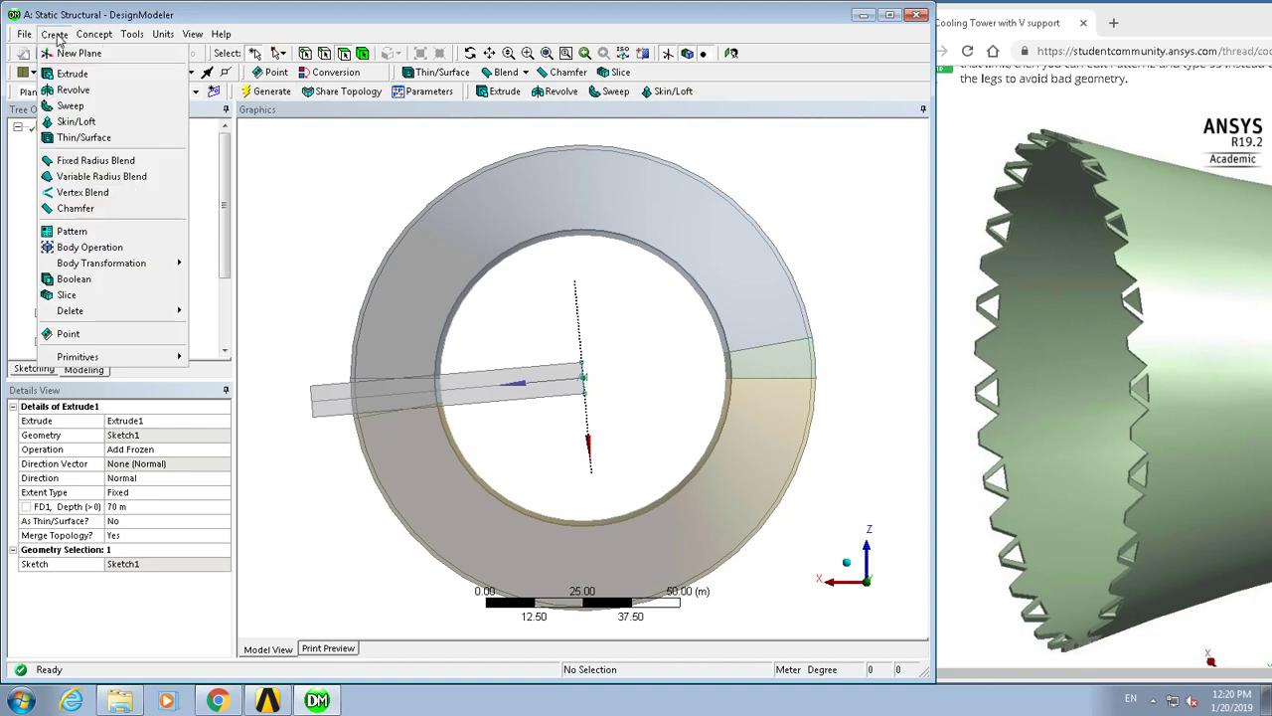
left_click(110, 231)
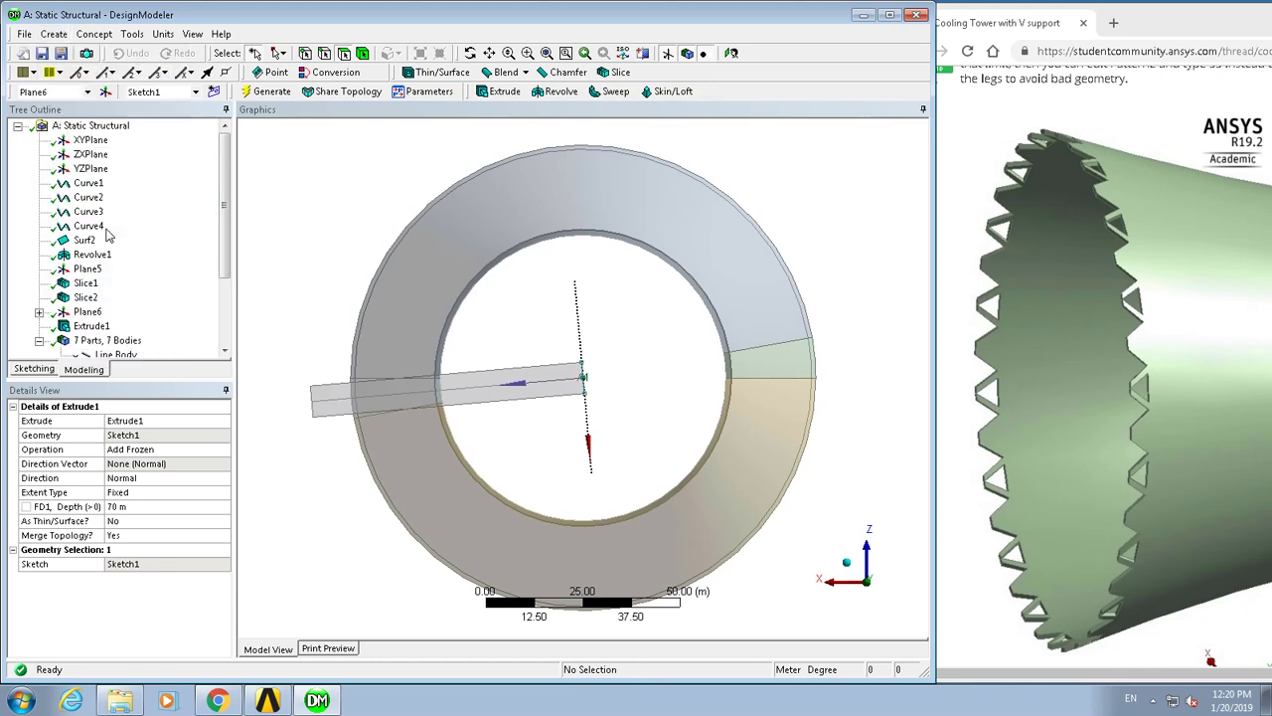
left_click(341, 405)
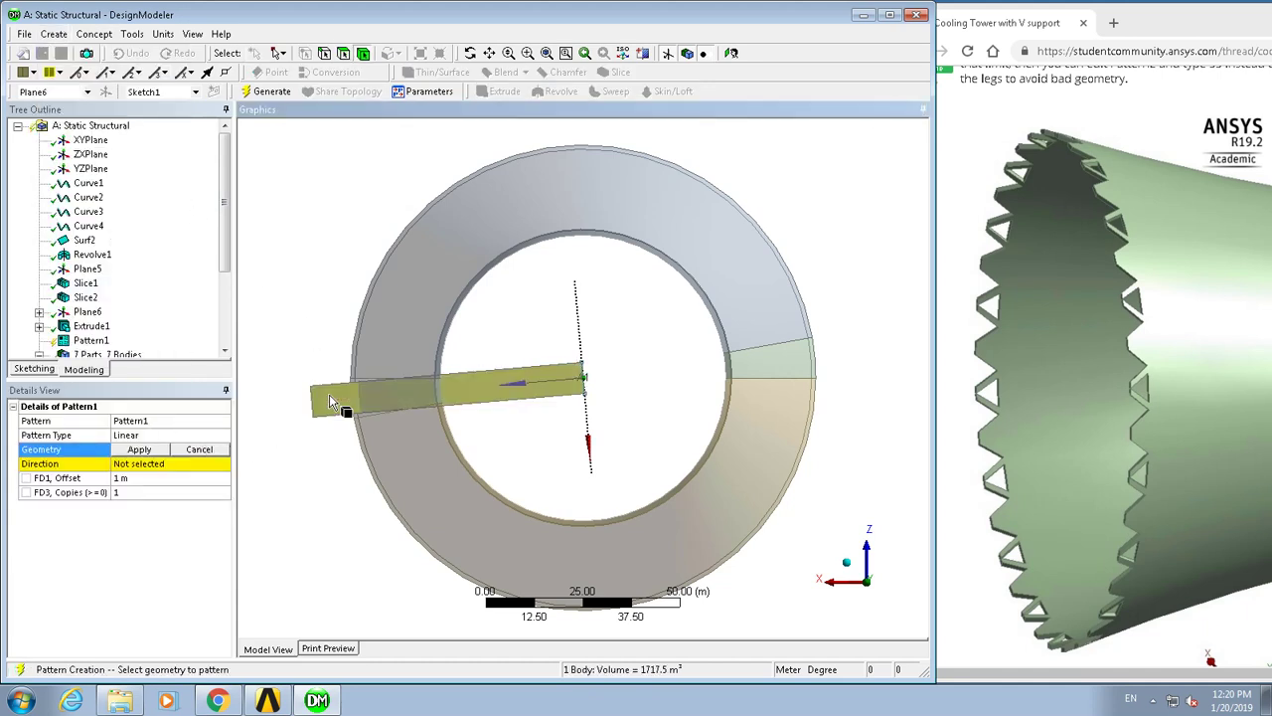
left_click(139, 449)
left_click(140, 441)
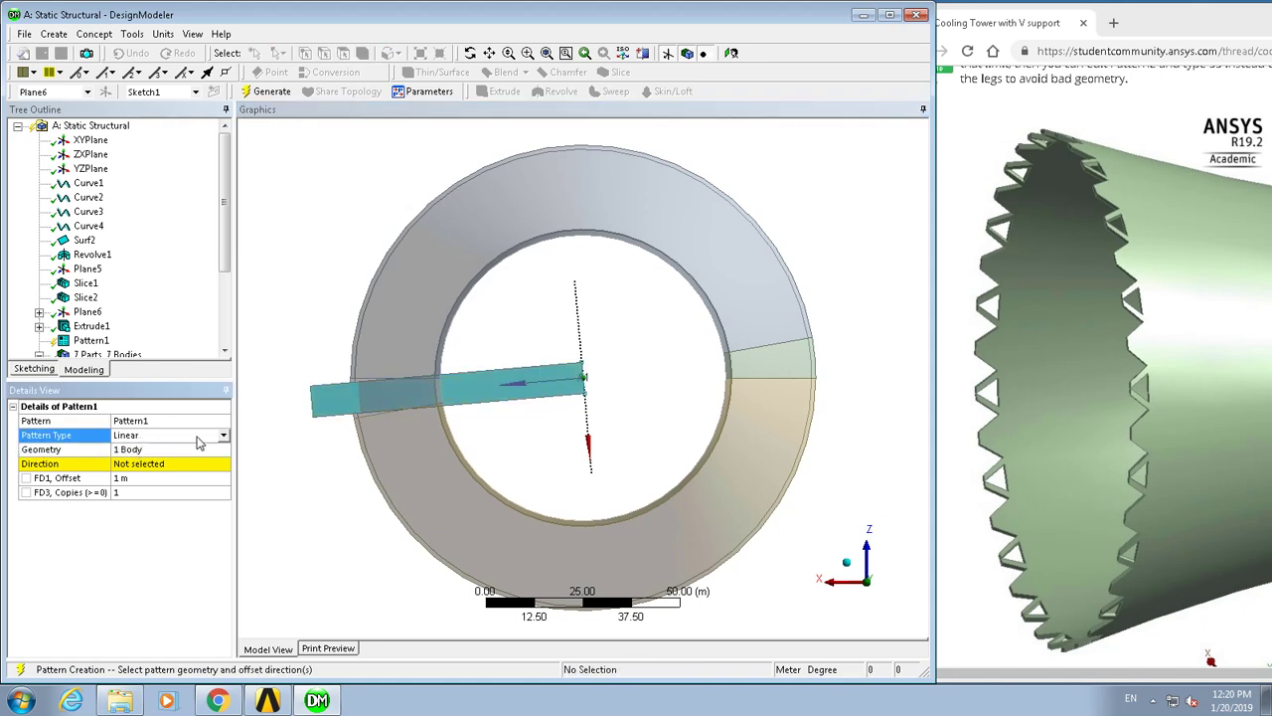
left_click(224, 437)
left_click(184, 459)
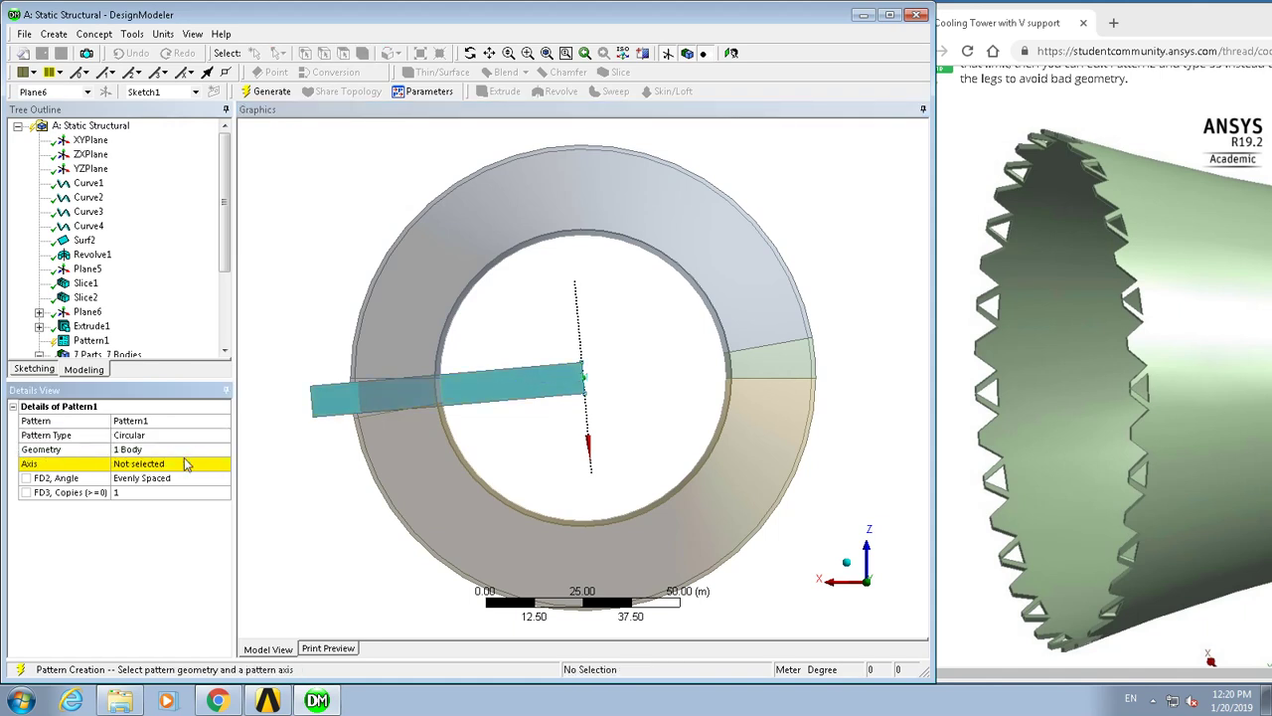
Use the ZXPlane normal as the pattern axis, set 35 evenly spaced copies, and generate the pattern
left_click(118, 466)
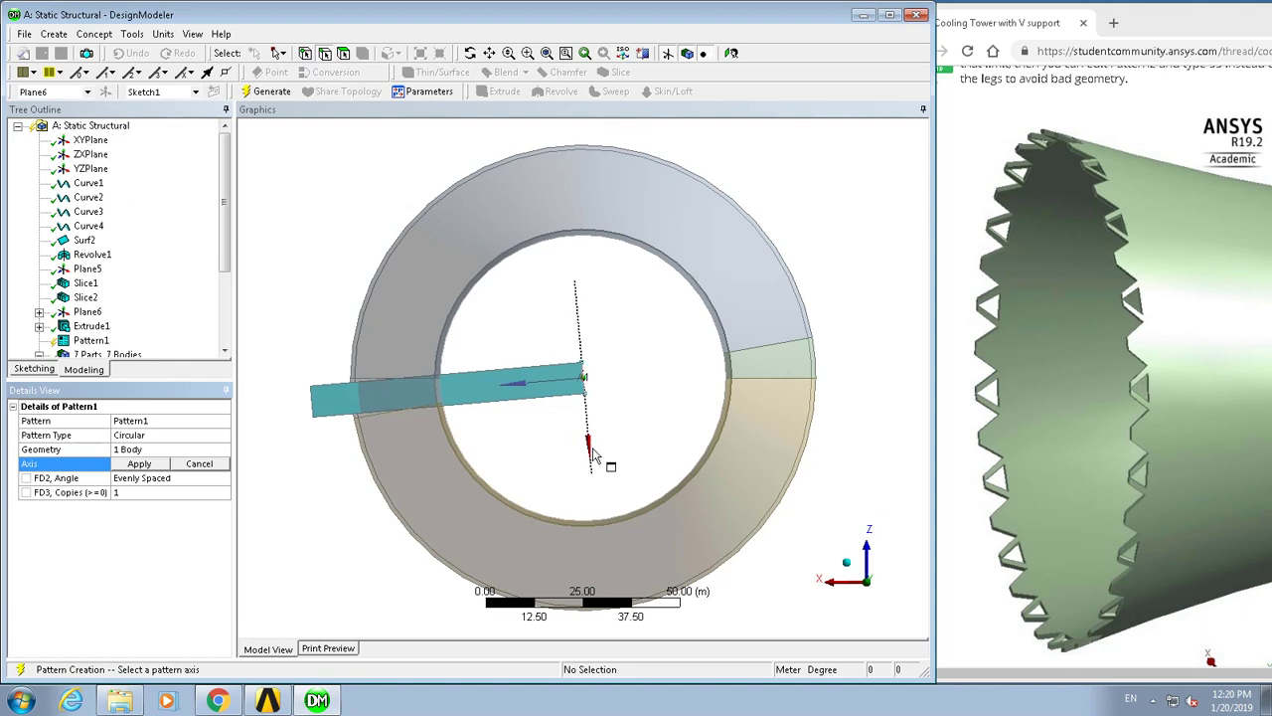
left_click(90, 155)
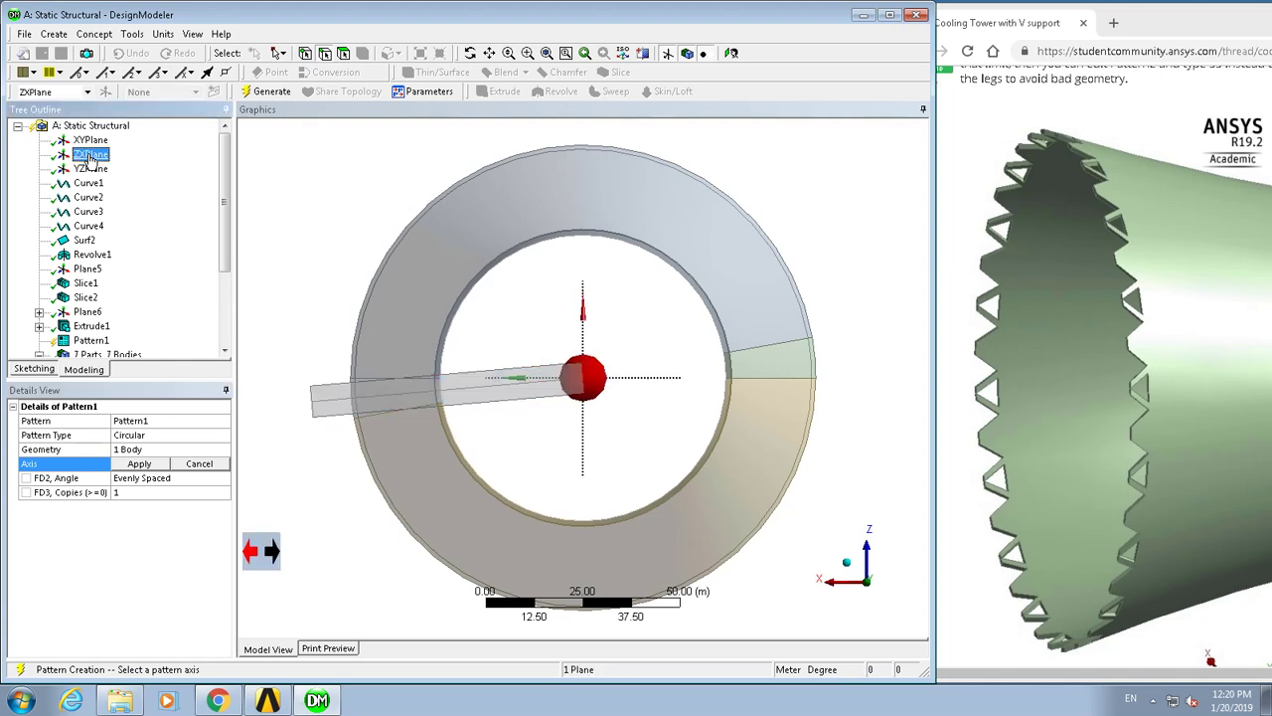
left_click(135, 466)
left_click(128, 492)
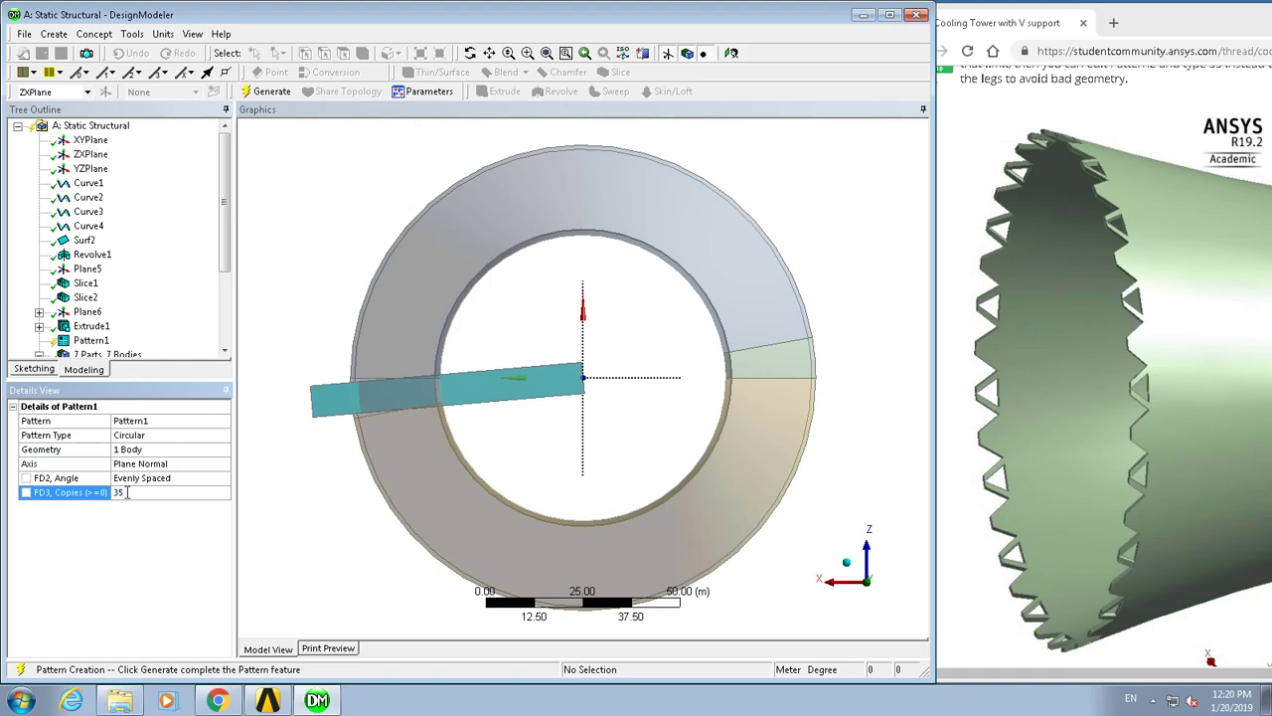
left_click(266, 90)
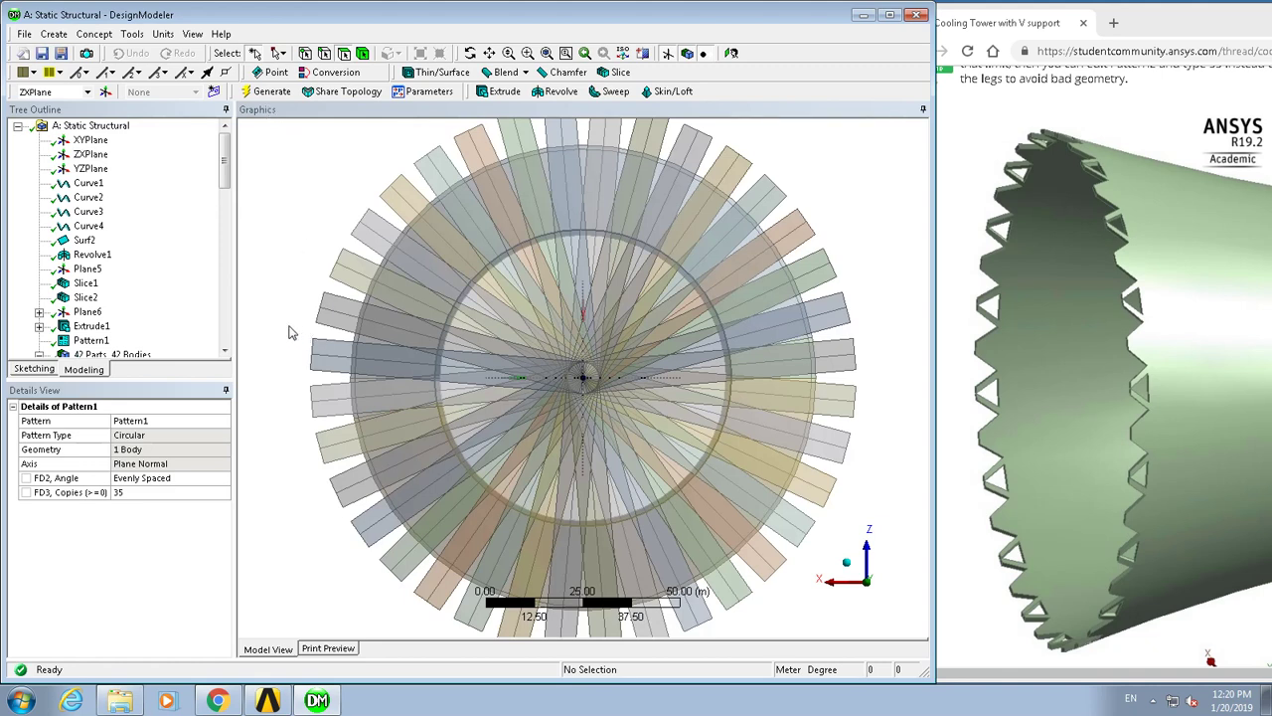
left_click(54, 35)
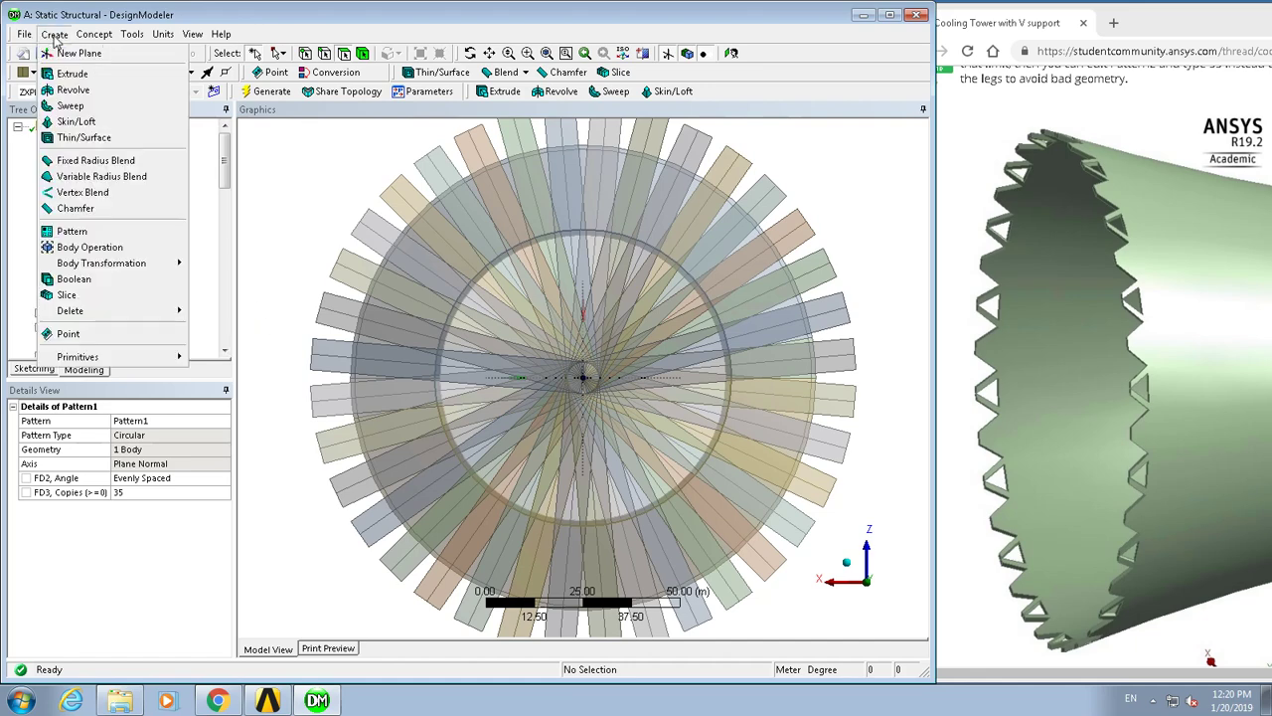
left_click(79, 280)
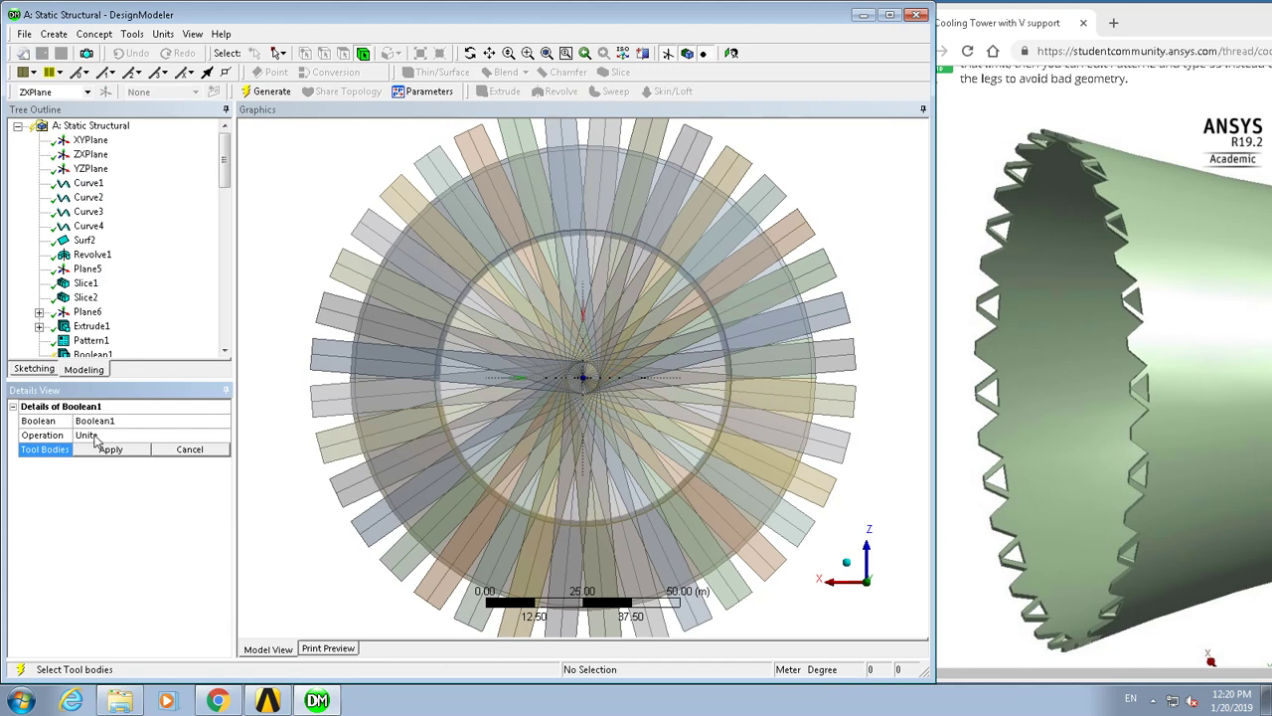
left_click(148, 438)
left_click(224, 437)
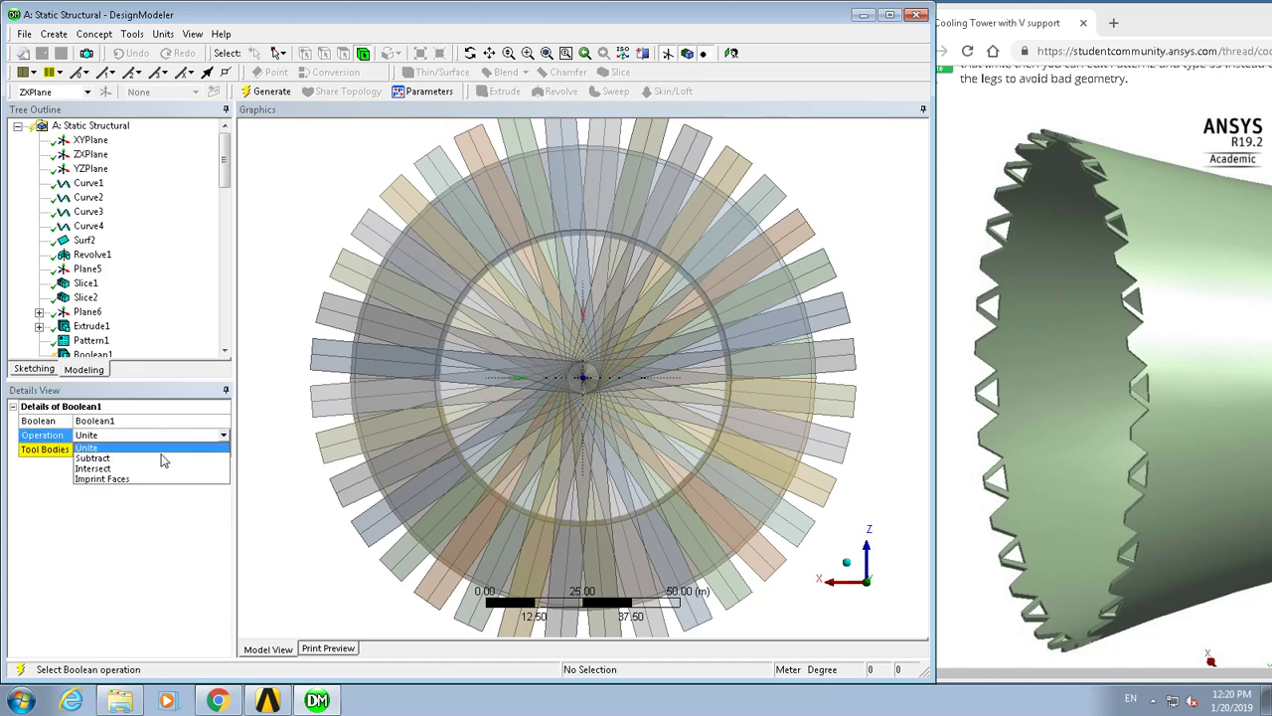
left_click(154, 459)
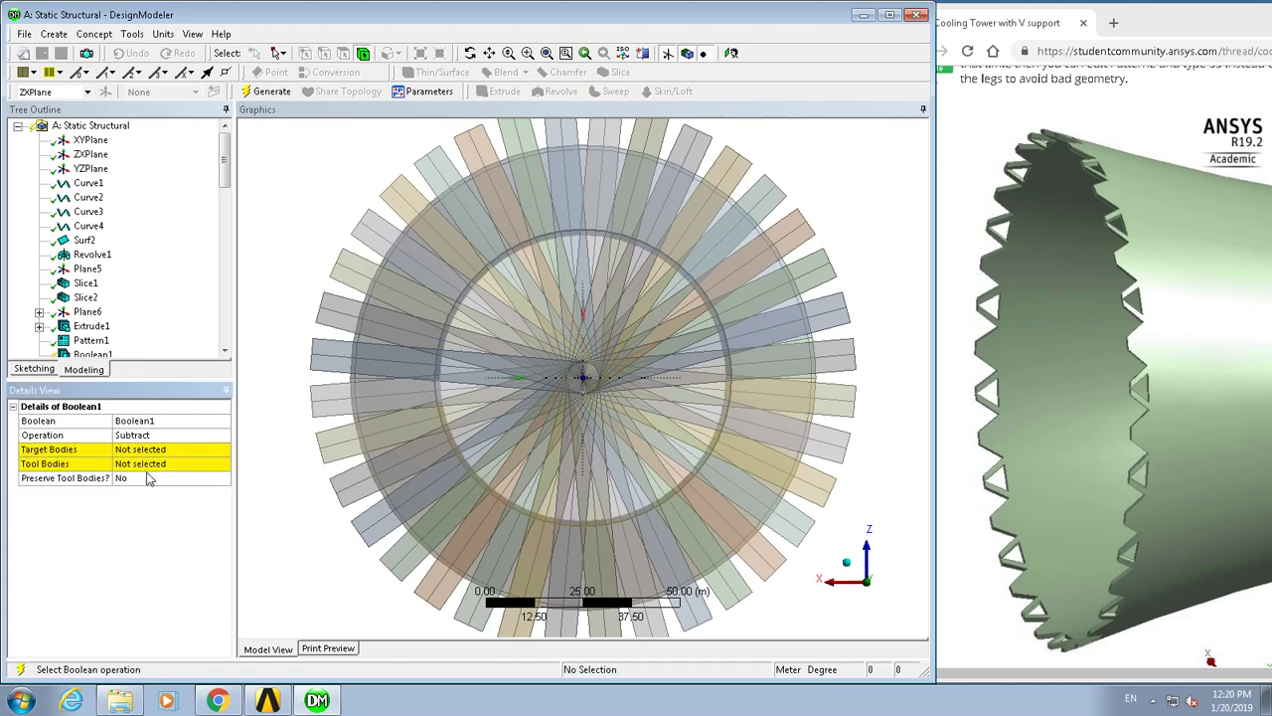
left_click(125, 465)
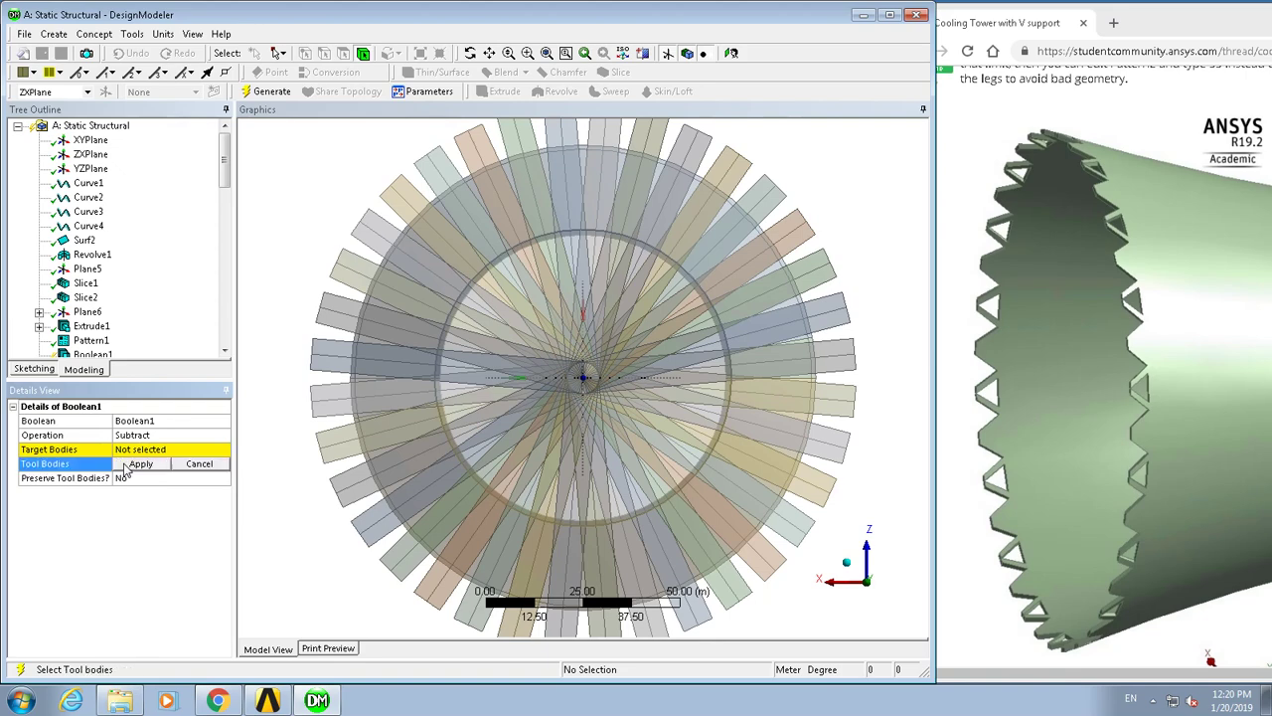
right_click(294, 537)
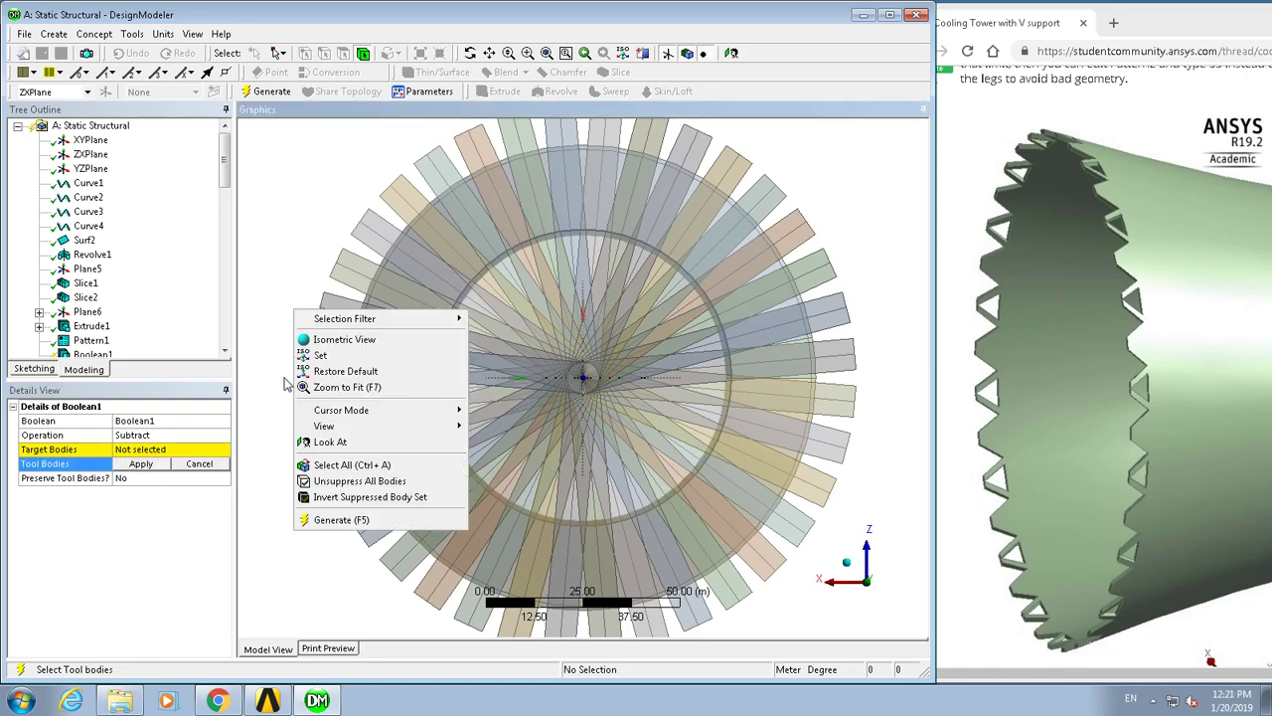
left_click(310, 465)
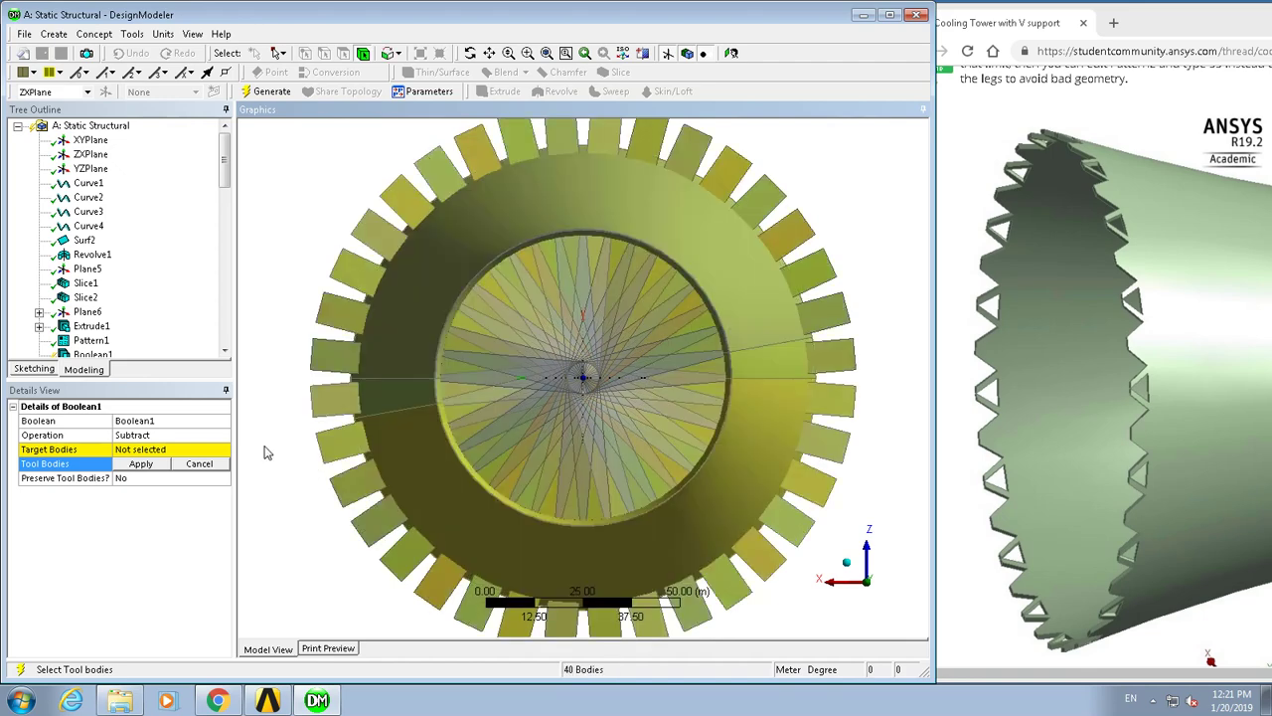
left_click(452, 248, "ctrl")
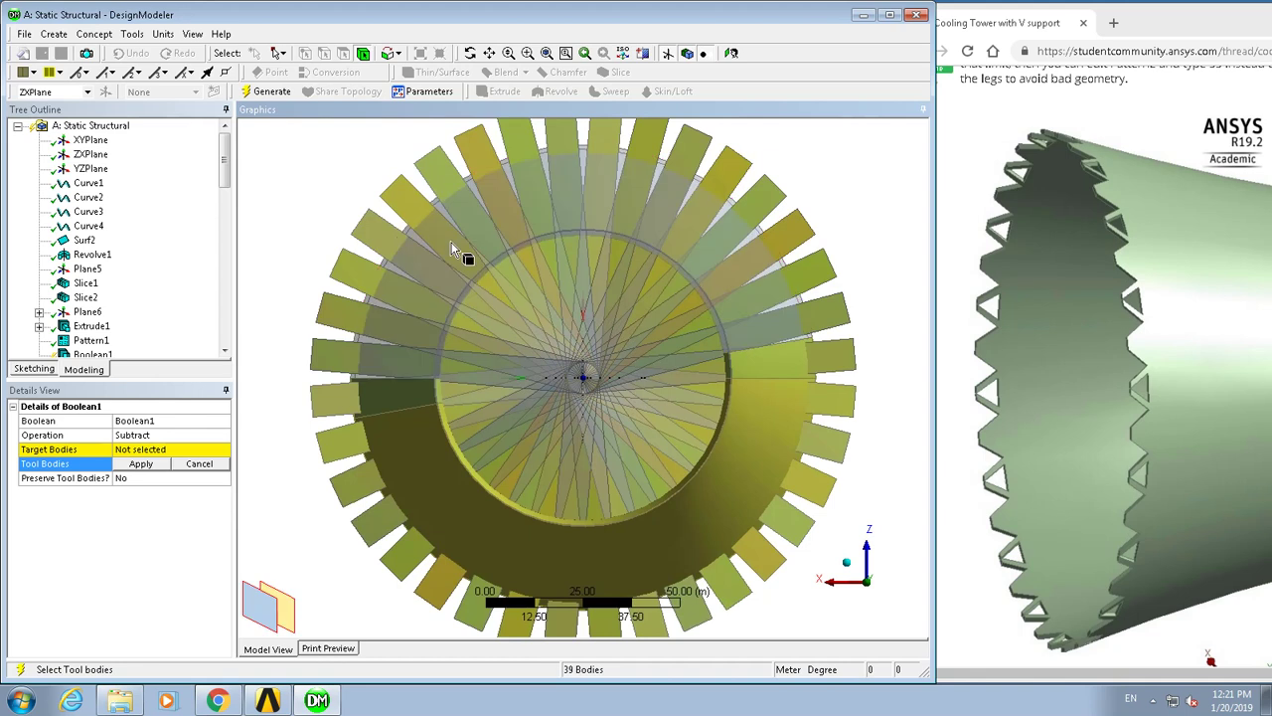
left_click(410, 455, "ctrl")
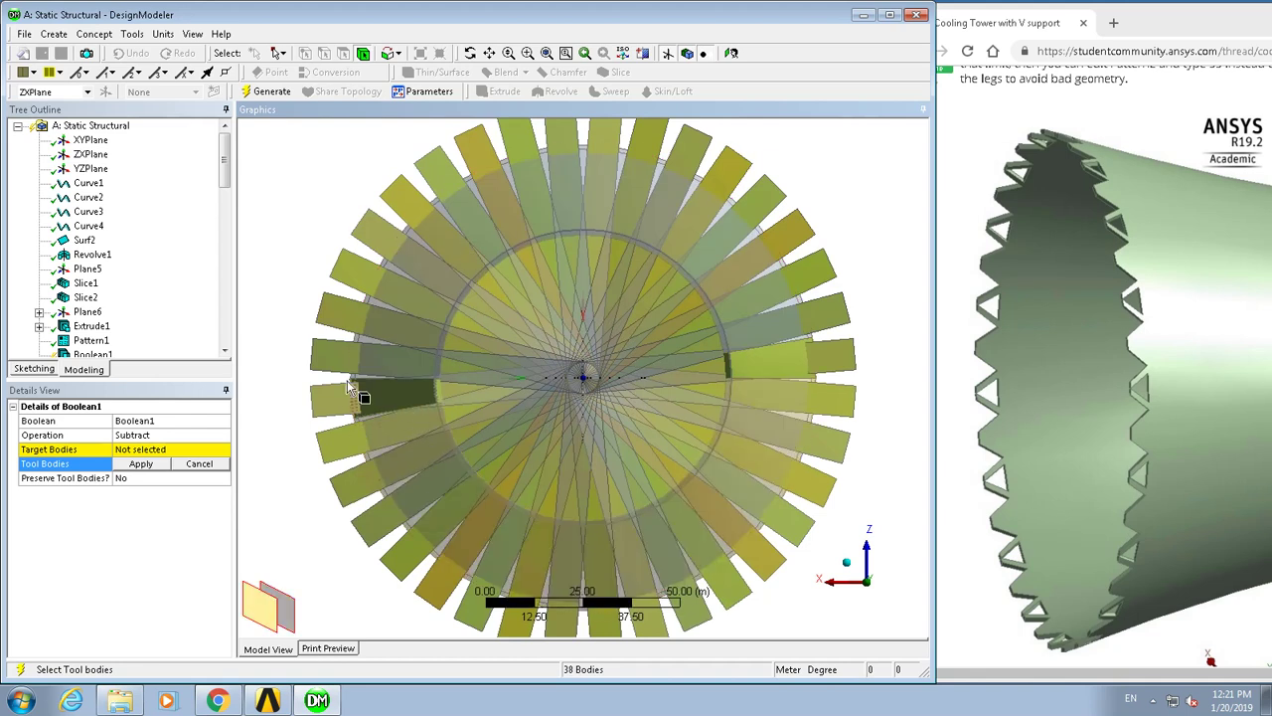
left_click(249, 372)
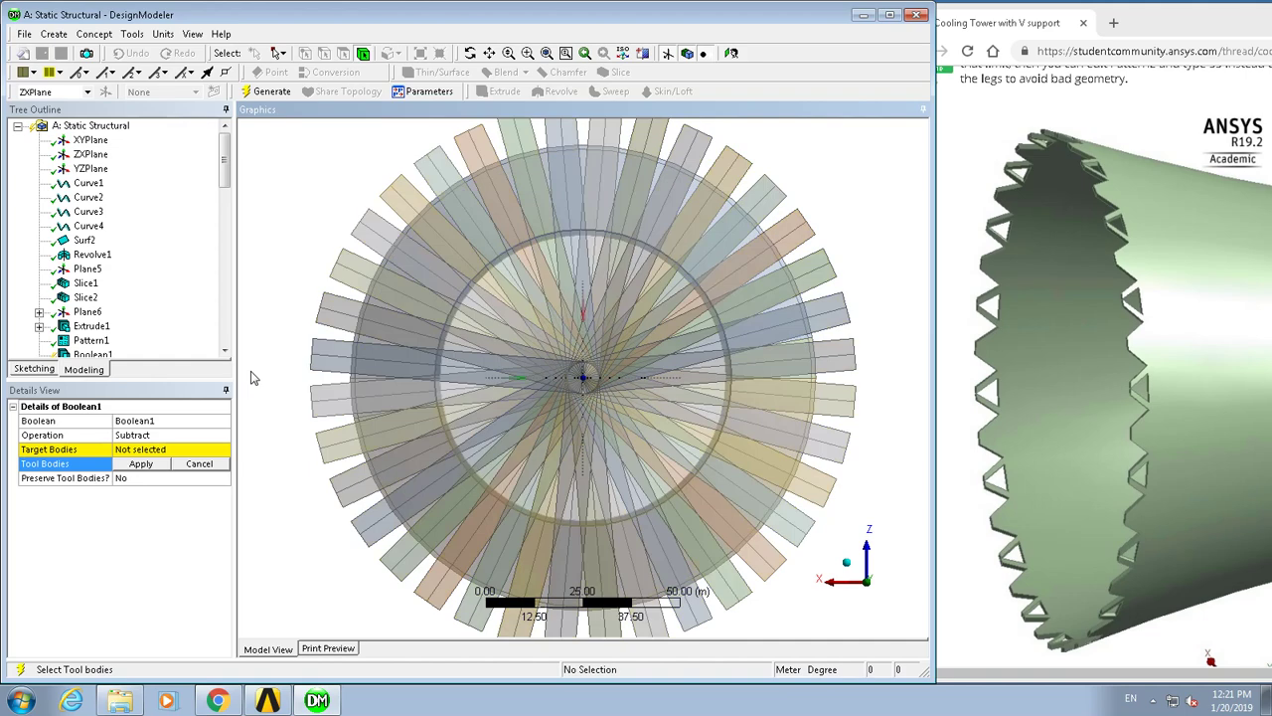
left_click(198, 465)
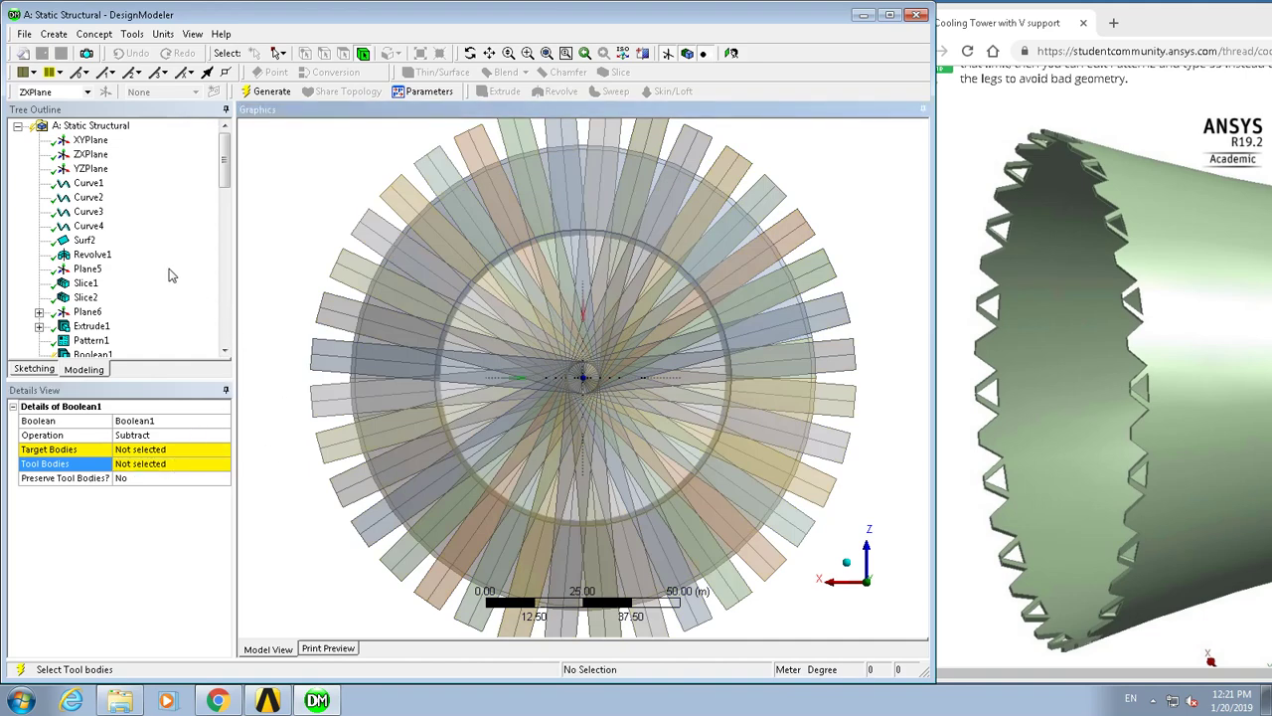
left_click_drag(224, 181, 224, 222)
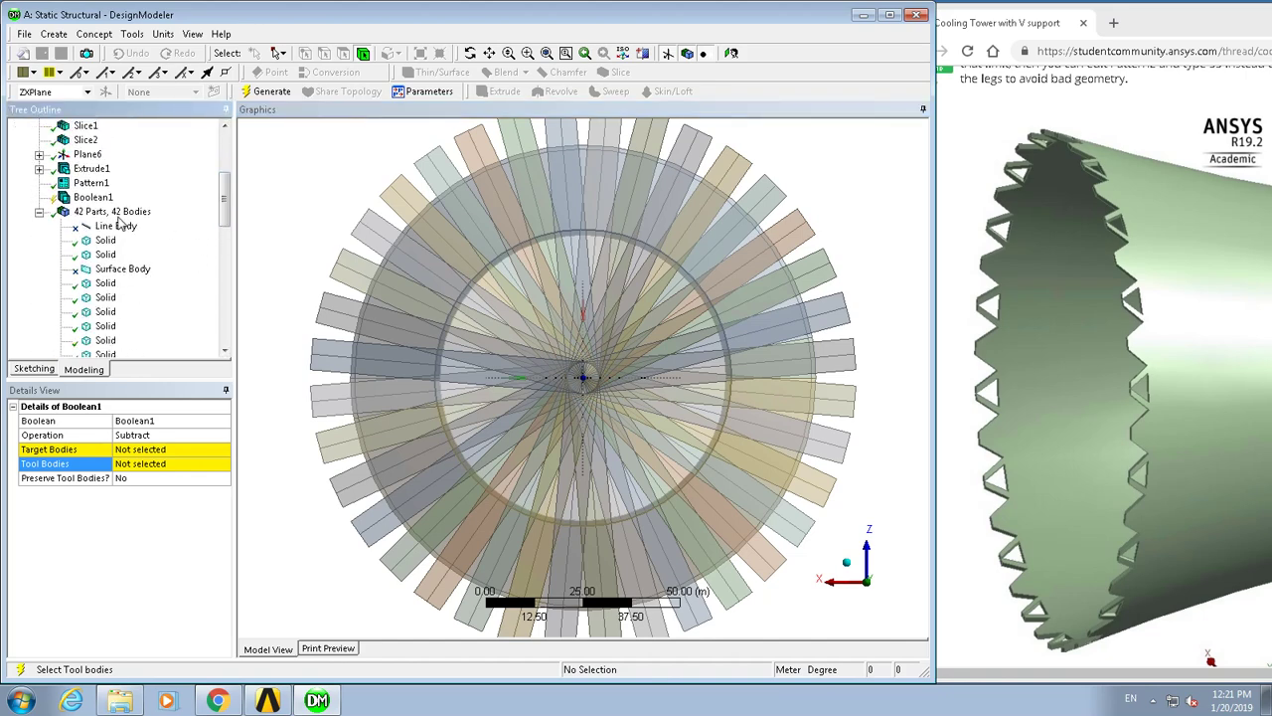
left_click(93, 196)
key("Delete")
key("Return")
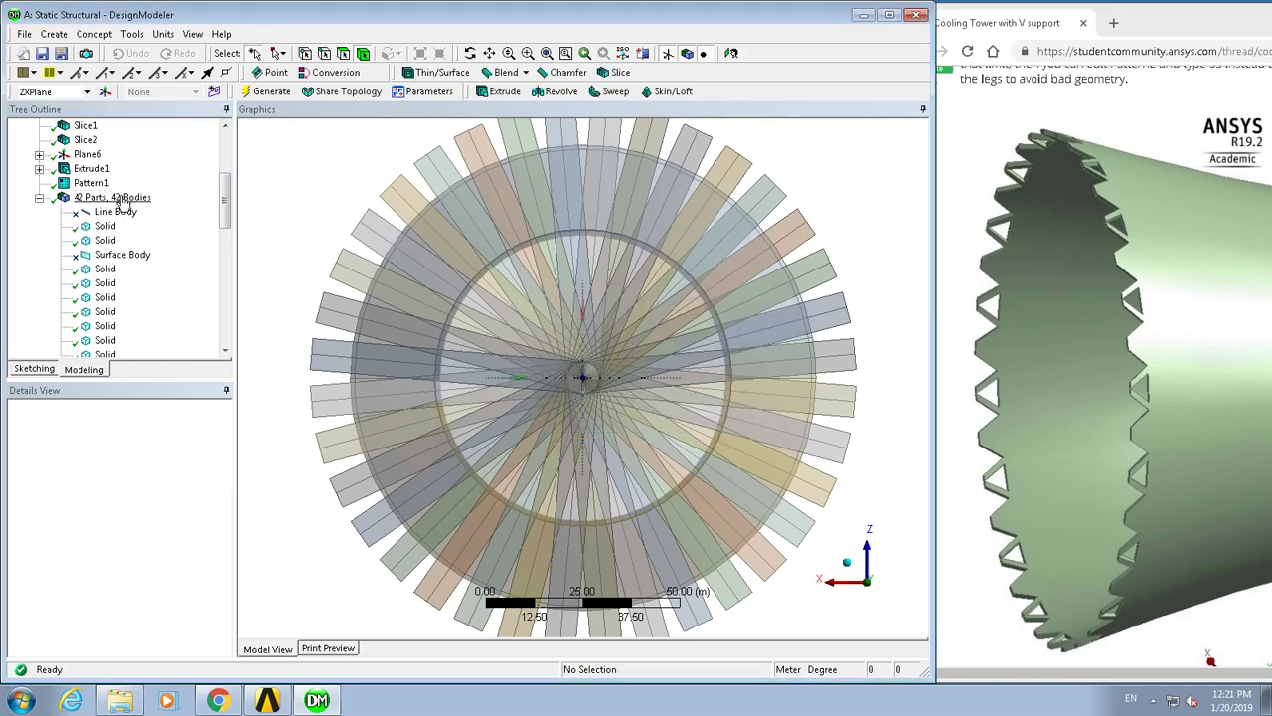
Suppress the Slice1 and Slice2 features so the shell is a single body again
left_click_drag(221, 217, 226, 193)
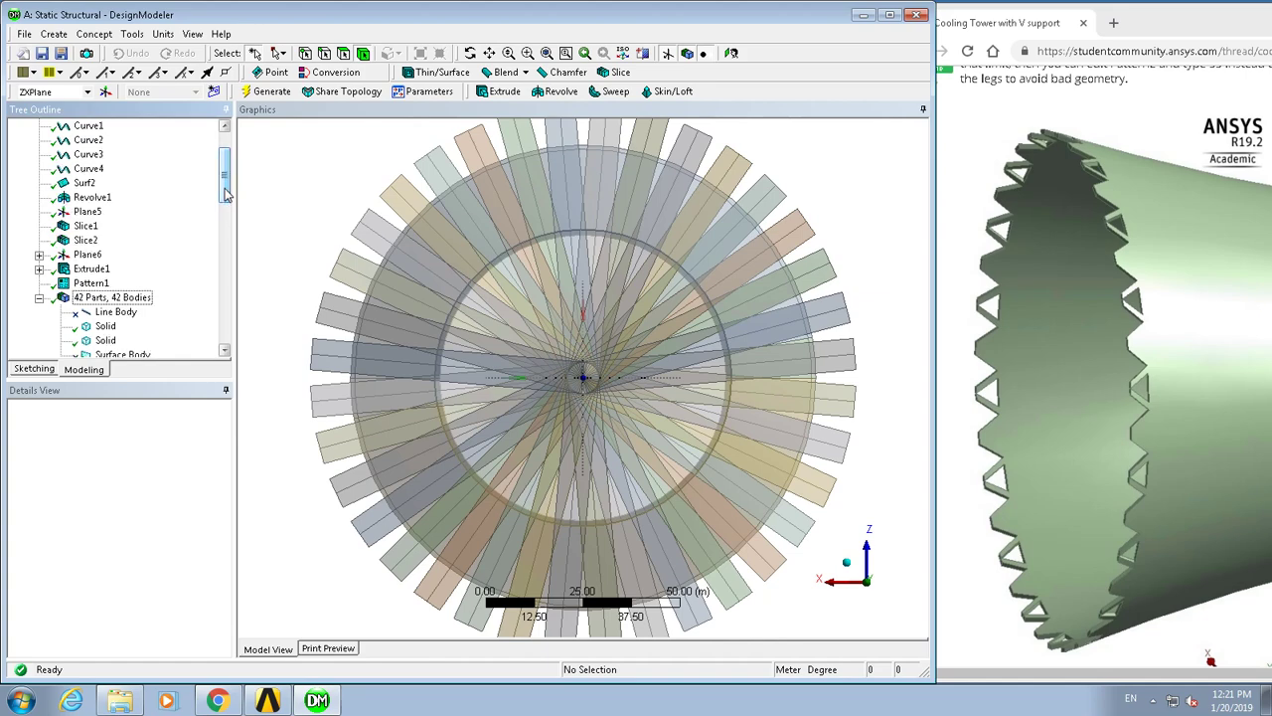
left_click(85, 226)
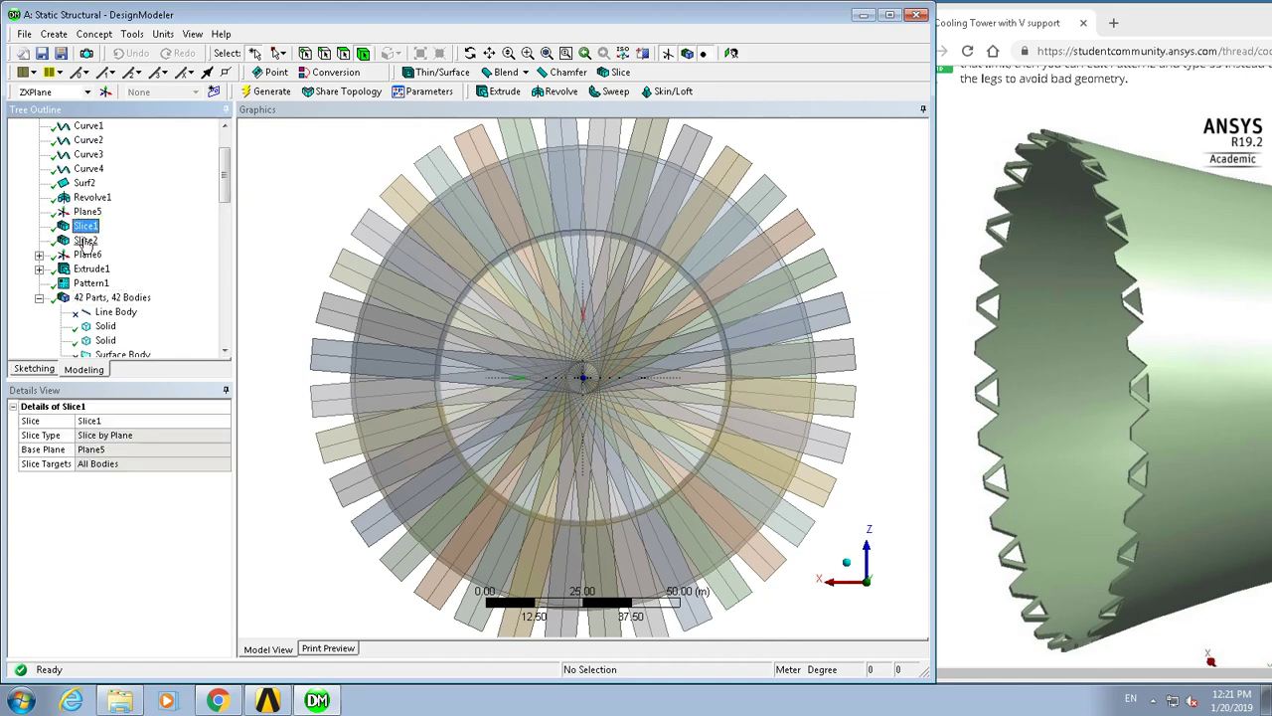
left_click(85, 240)
right_click(86, 240)
left_click(99, 245)
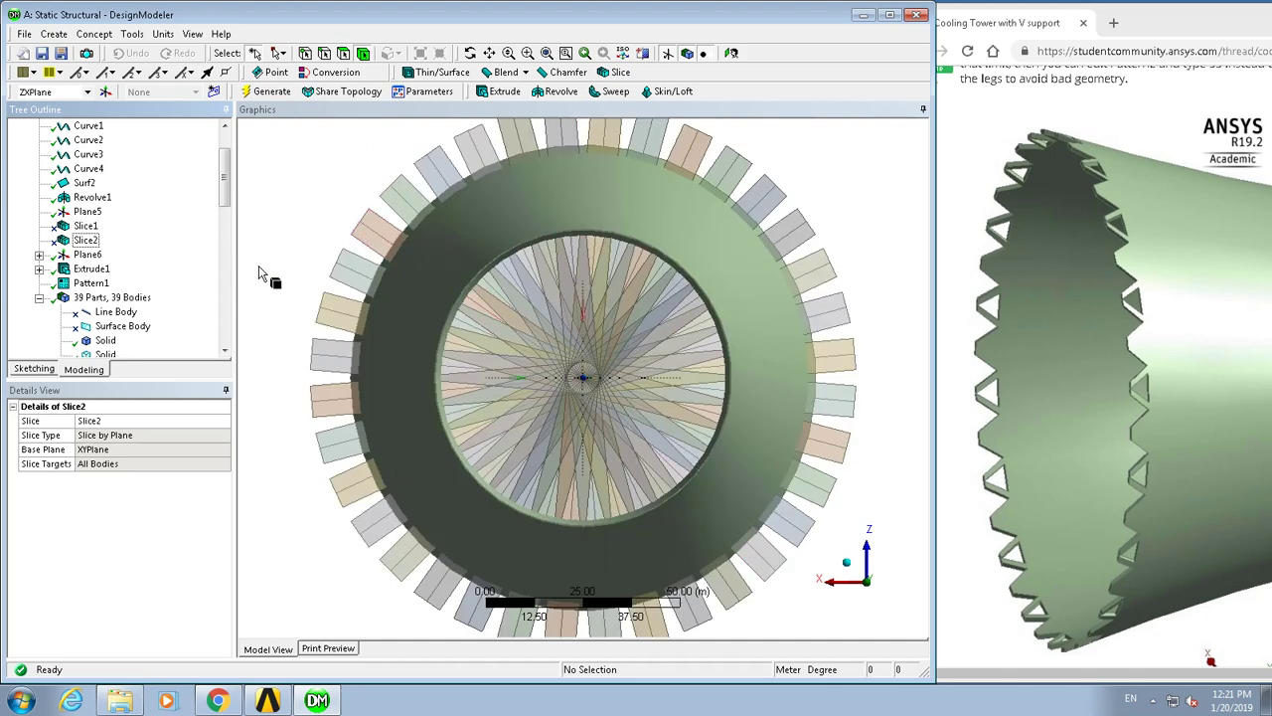
Start a Boolean subtract and assign all the triangular extrusion copies, without the tower shell, as its tool bodies
left_click(61, 36)
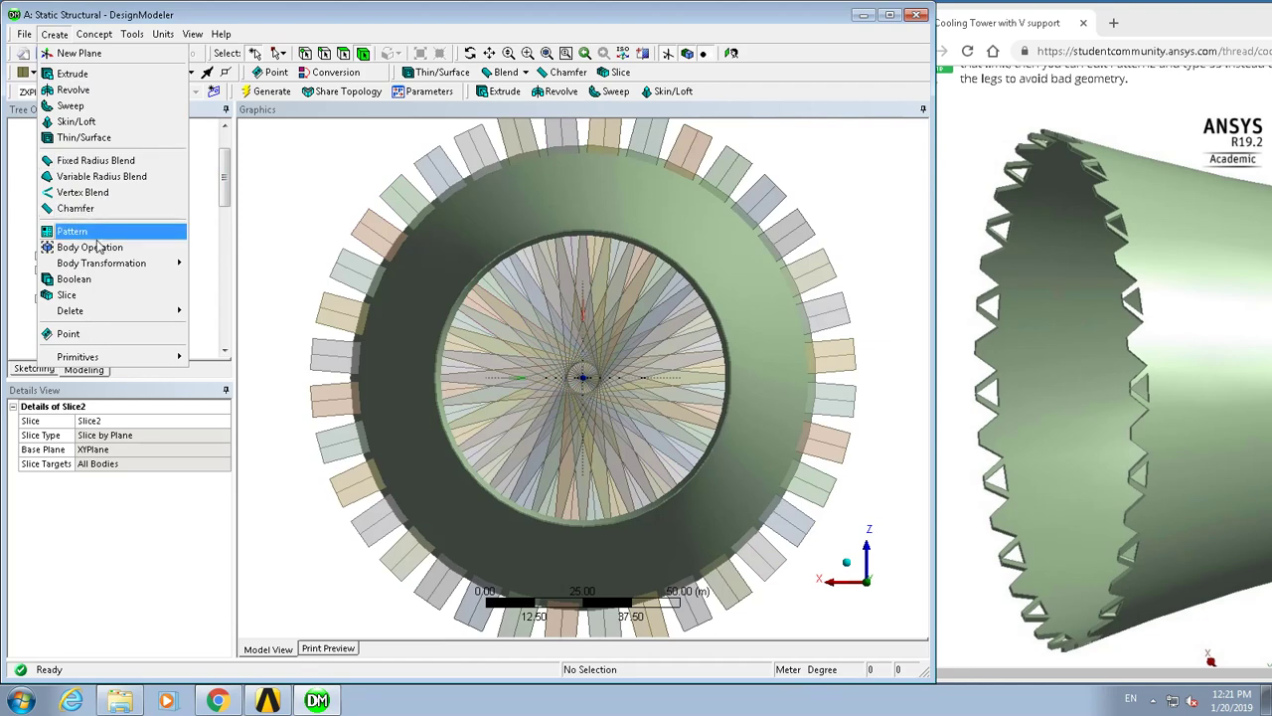
left_click(80, 279)
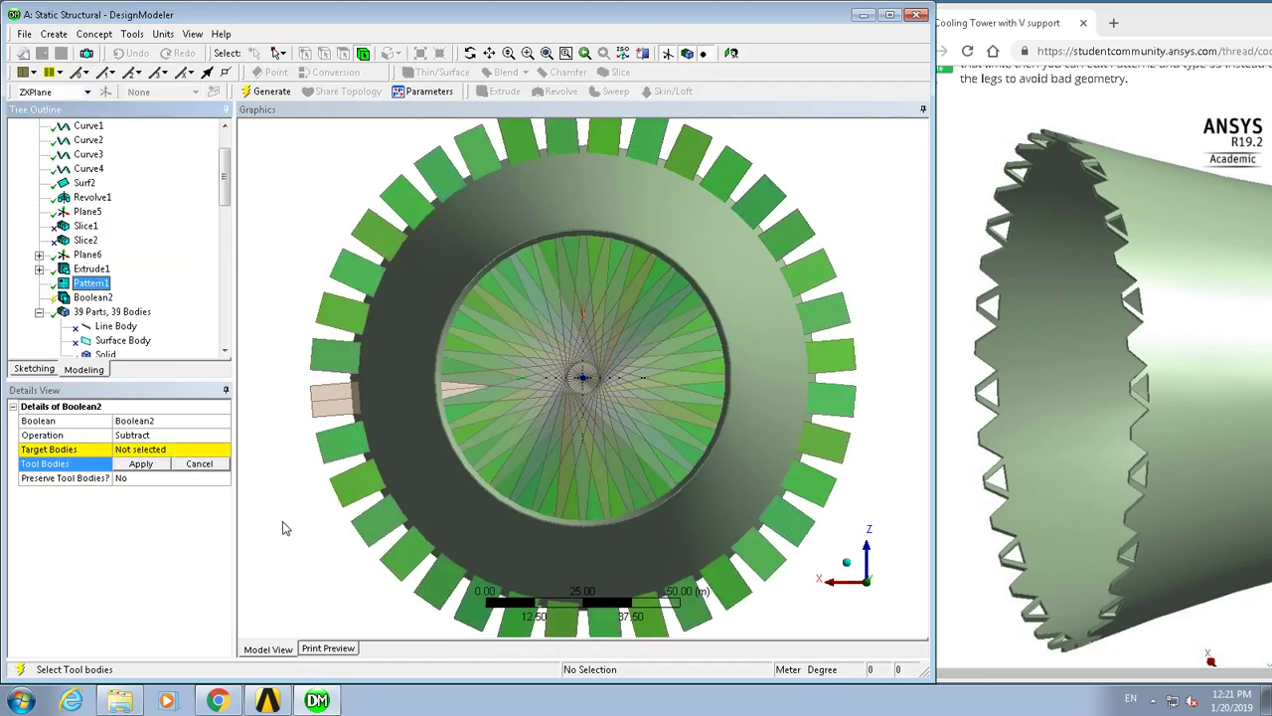
key("ctrl+a")
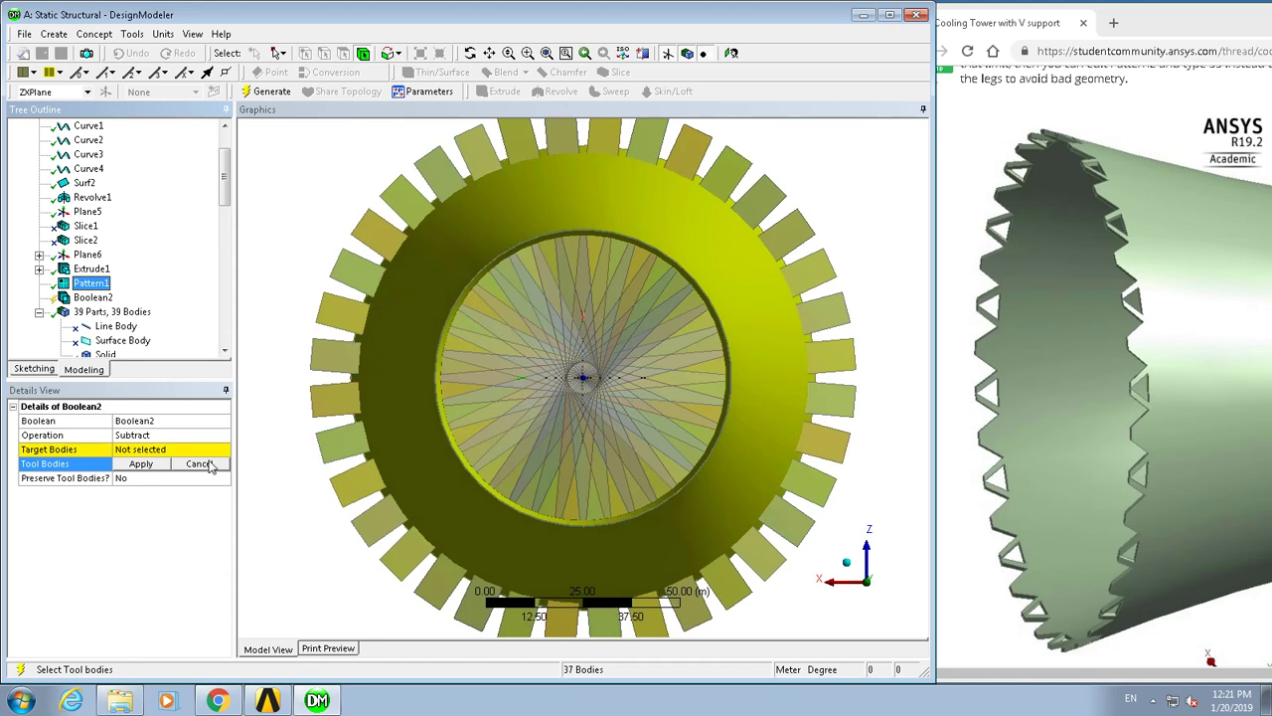
left_click(409, 438, "ctrl")
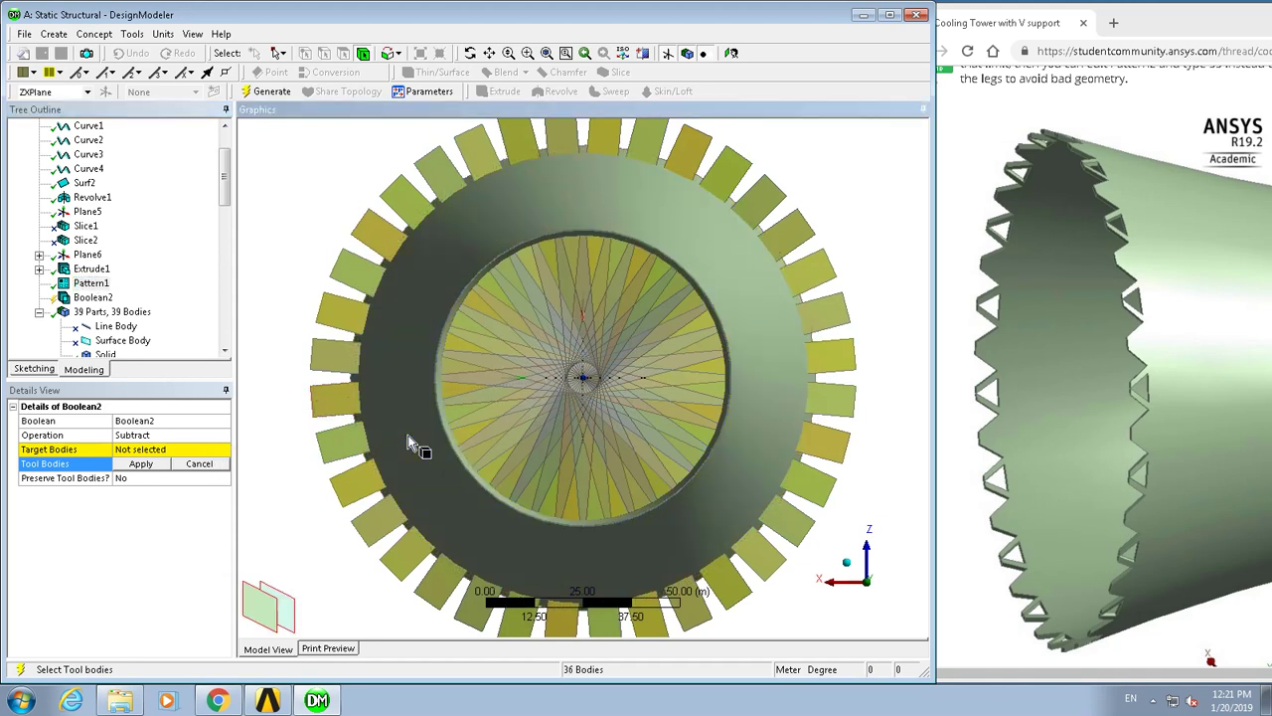
left_click(143, 464)
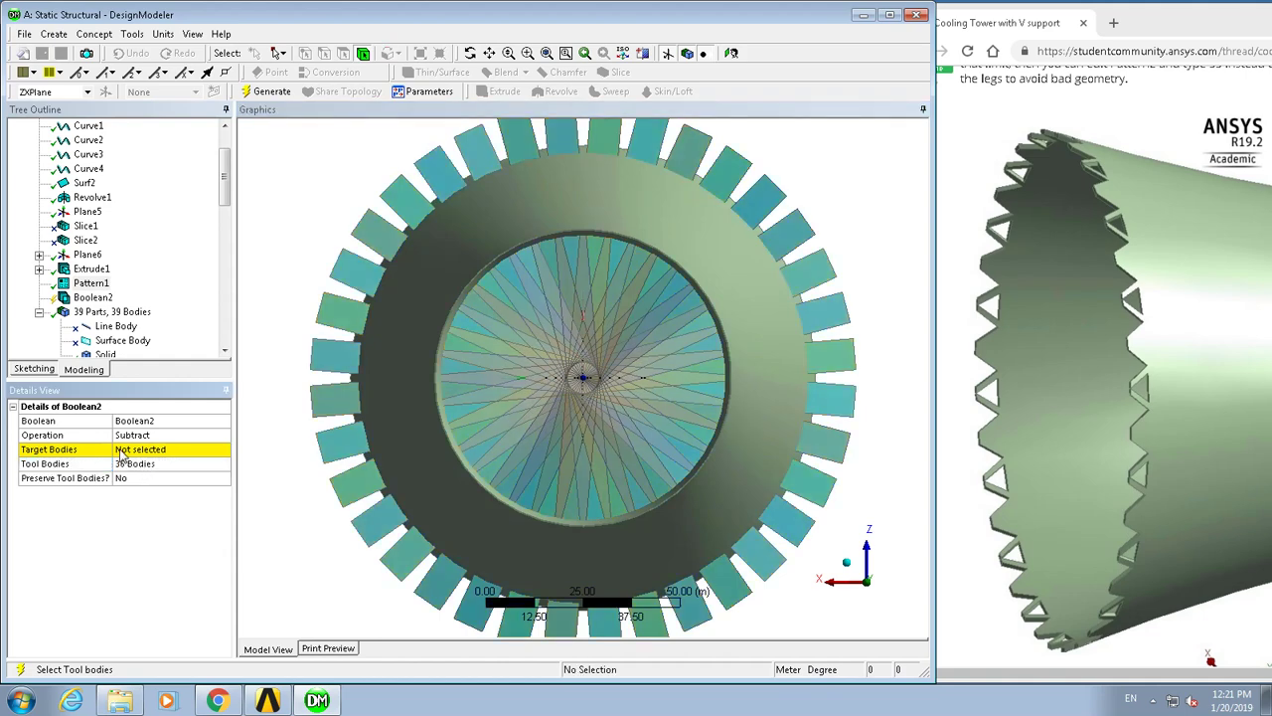
Assign the tower shell as the Boolean's target body and generate the subtraction
left_click(121, 454)
left_click(406, 434)
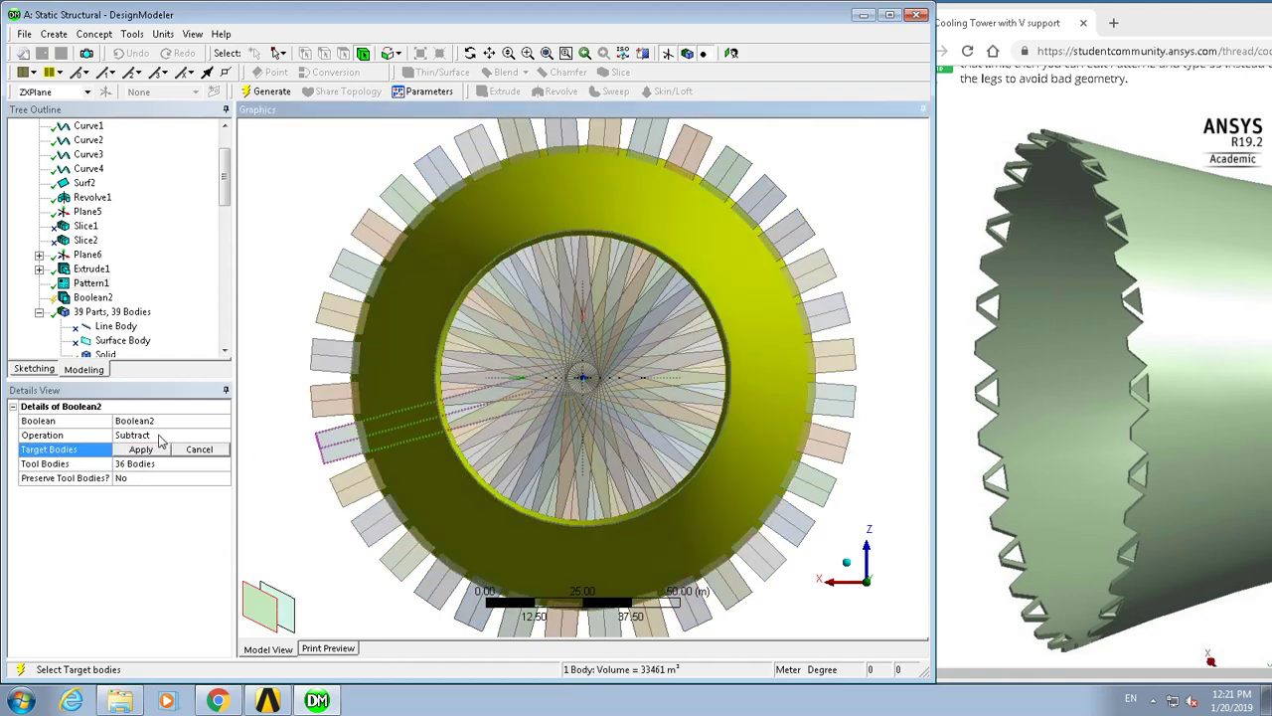
left_click(140, 449)
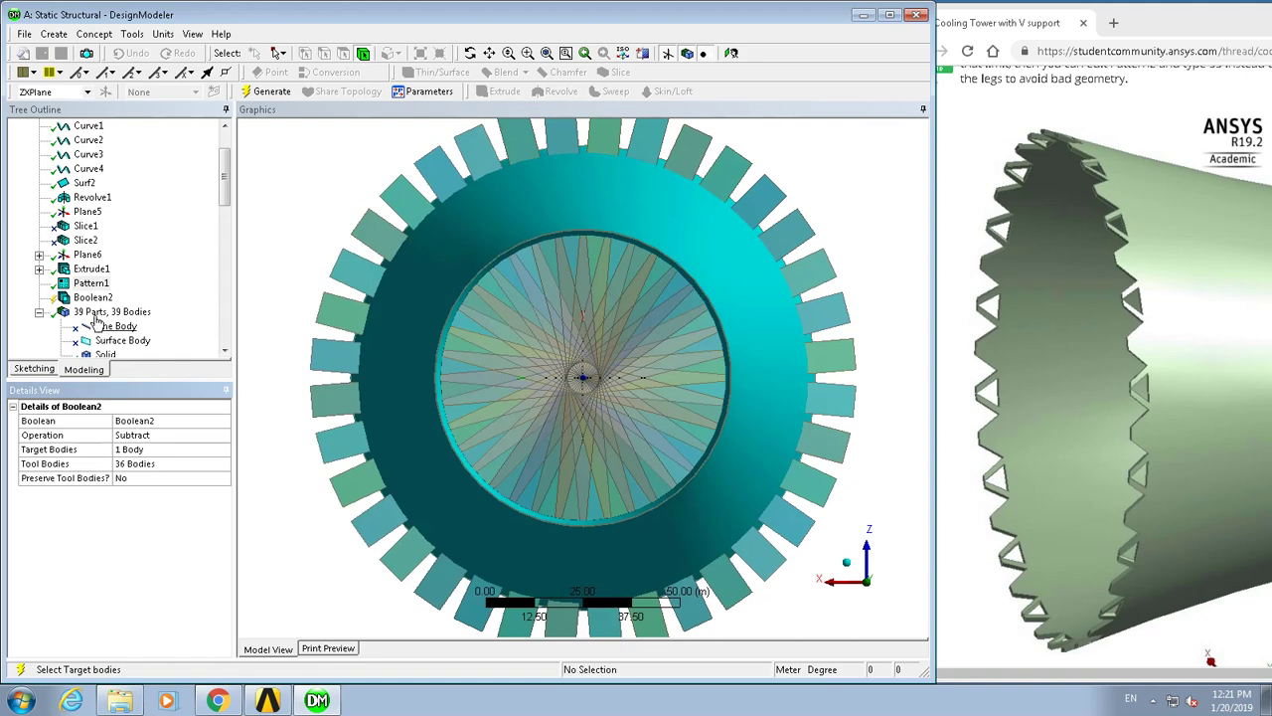
left_click(267, 90)
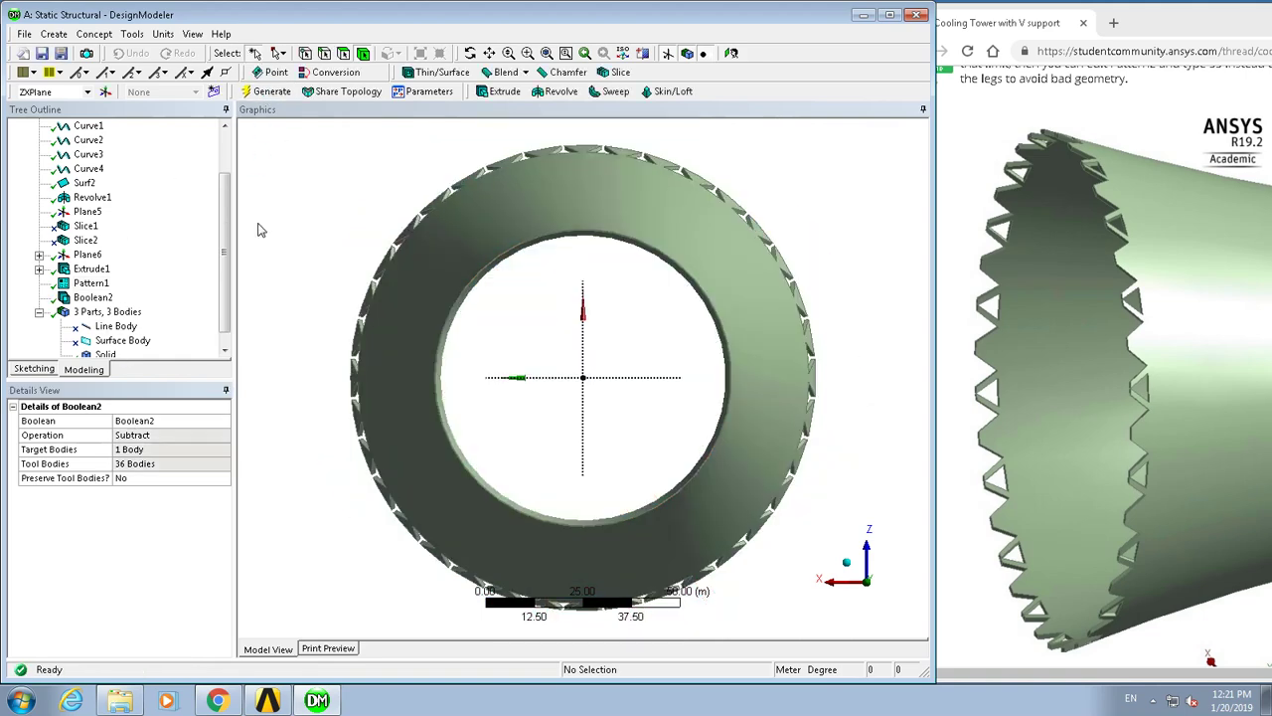
left_click(852, 561)
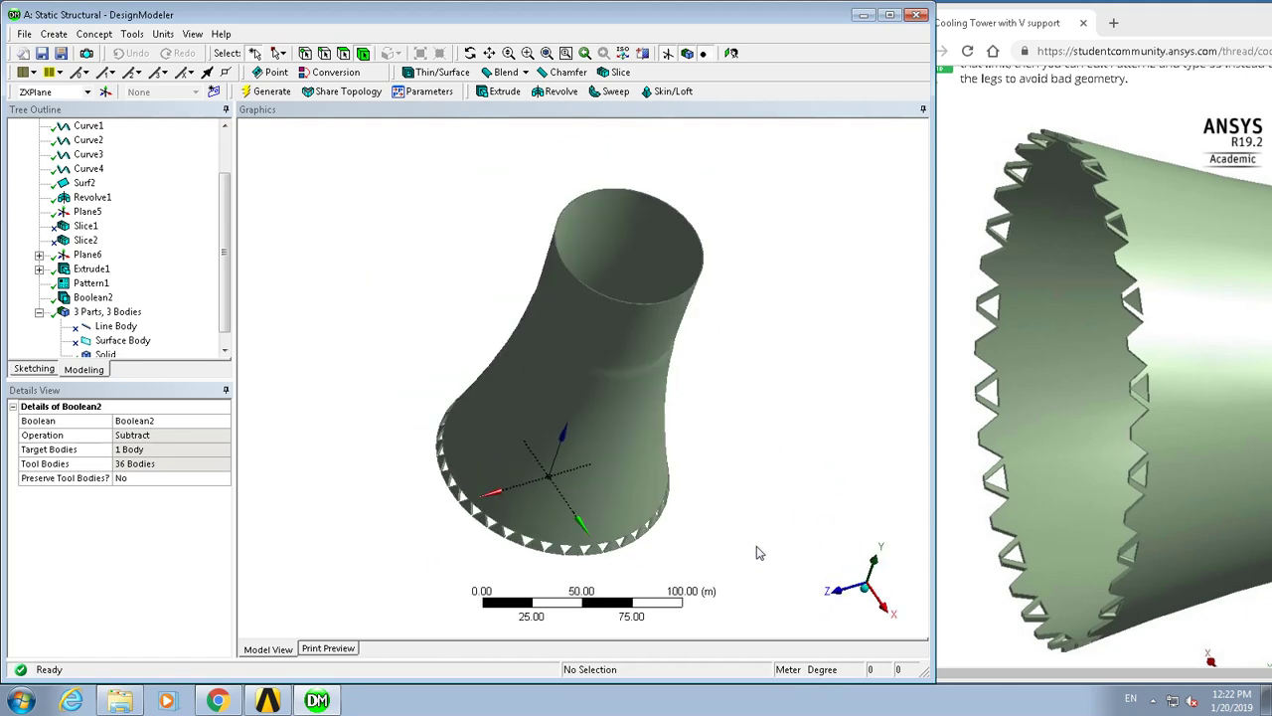
right_click_drag(421, 457, 628, 580)
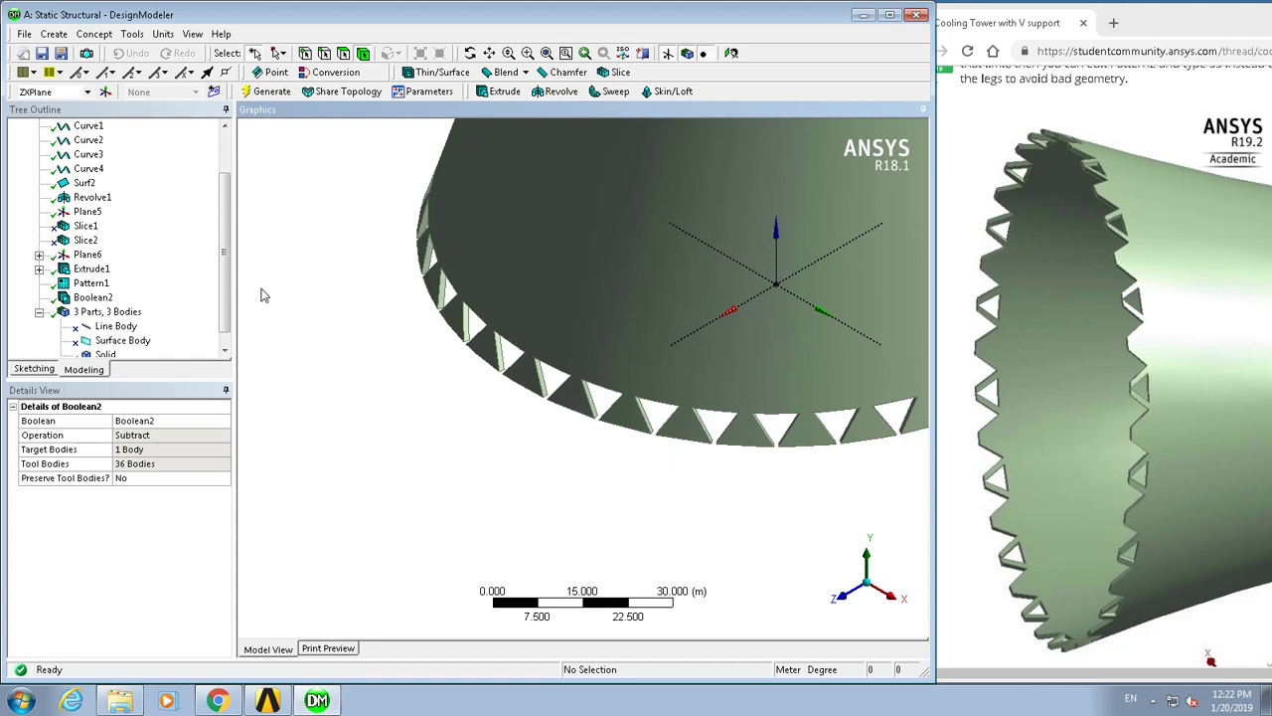
On the XYPlane, sketch a closed triangle about 8.5 m wide and 7 m high, its apex on the vertical axis at the cutouts' upper edge
left_click_drag(226, 282, 227, 242)
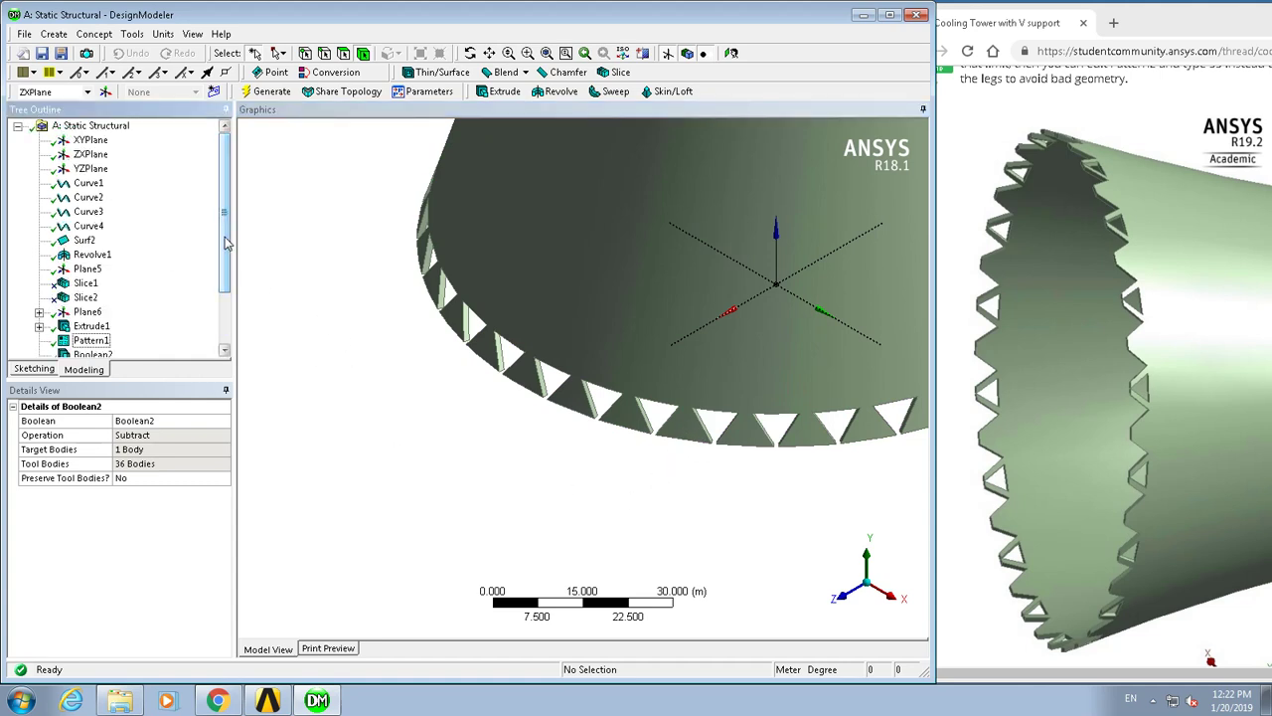
left_click(88, 142)
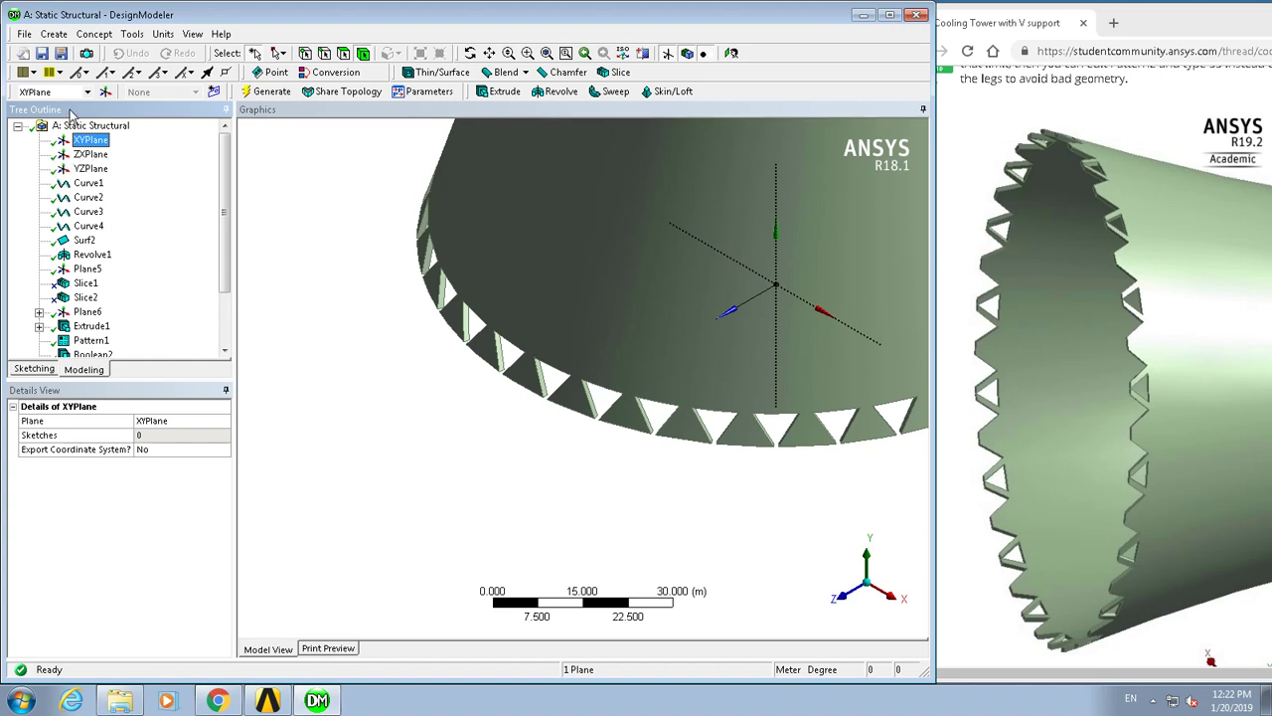
left_click(33, 369)
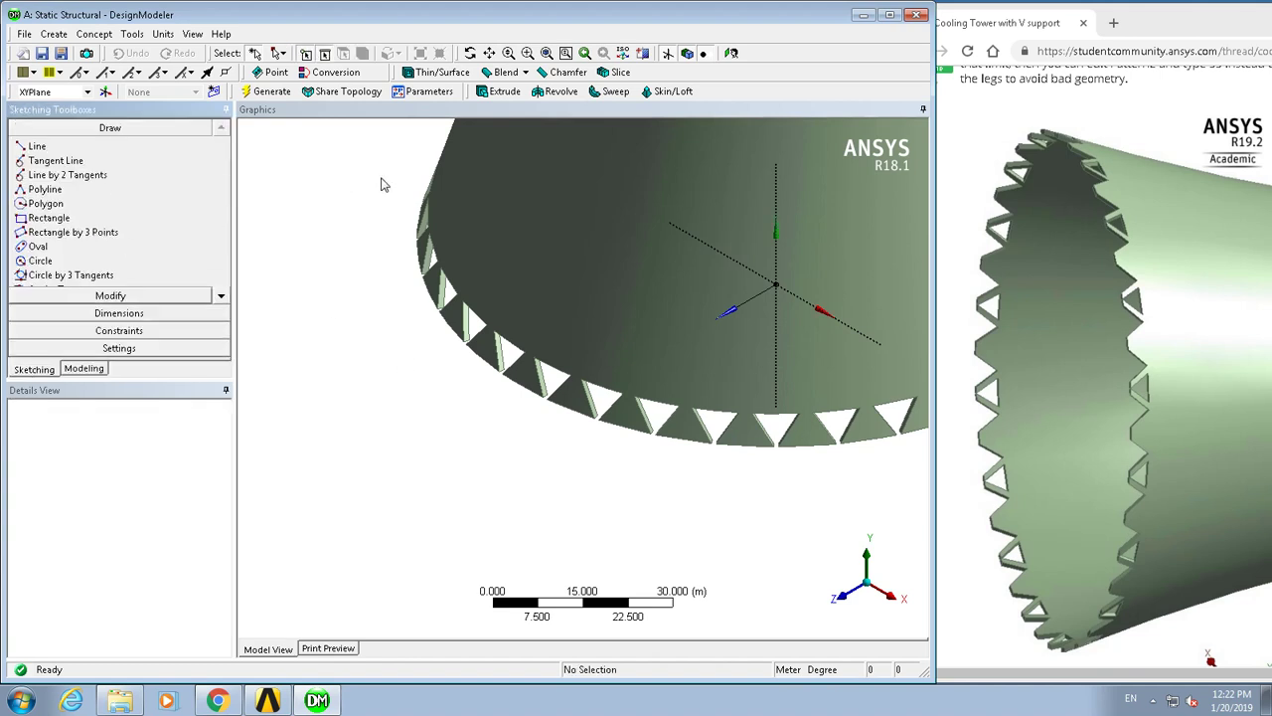
left_click(731, 54)
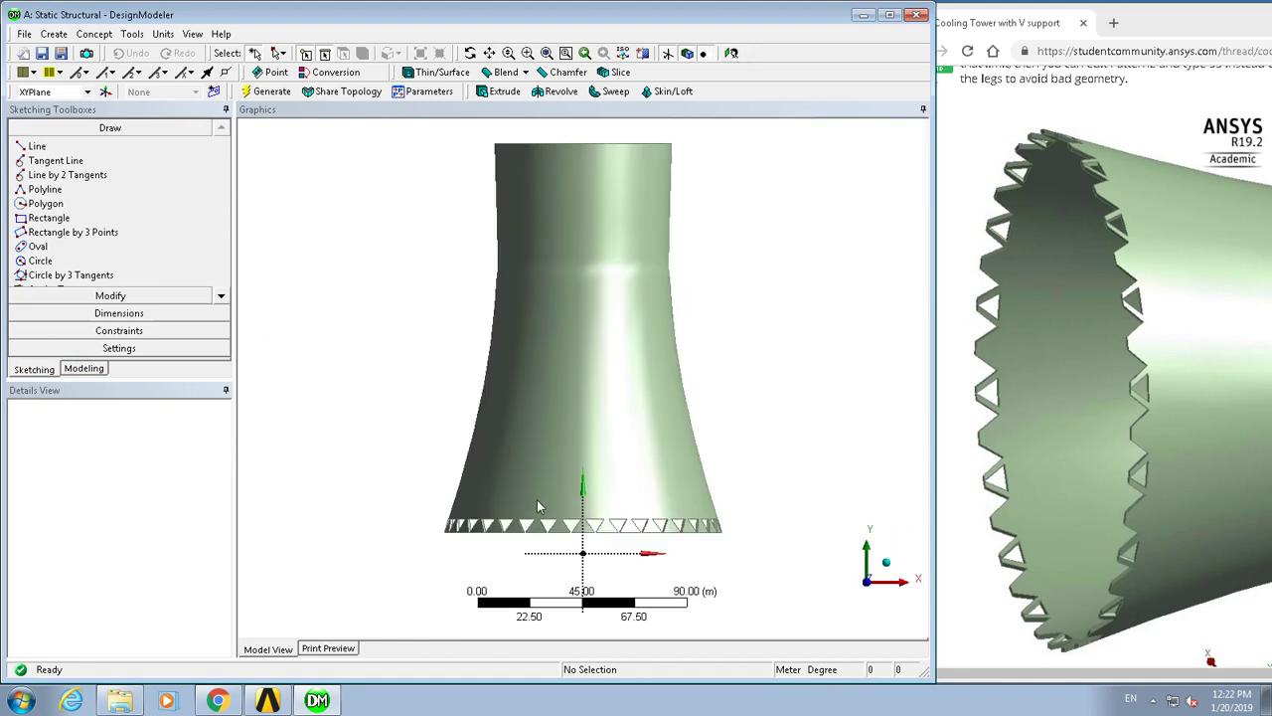
right_click_drag(565, 501, 601, 558)
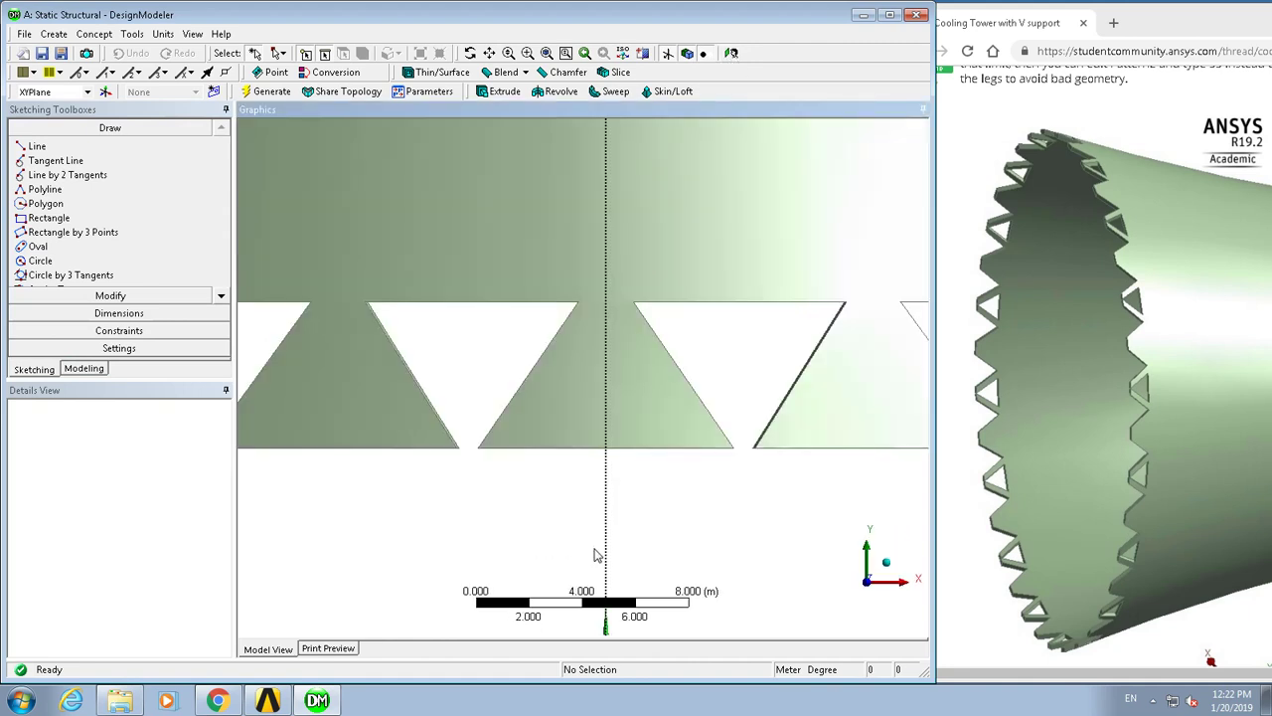
left_click(24, 147)
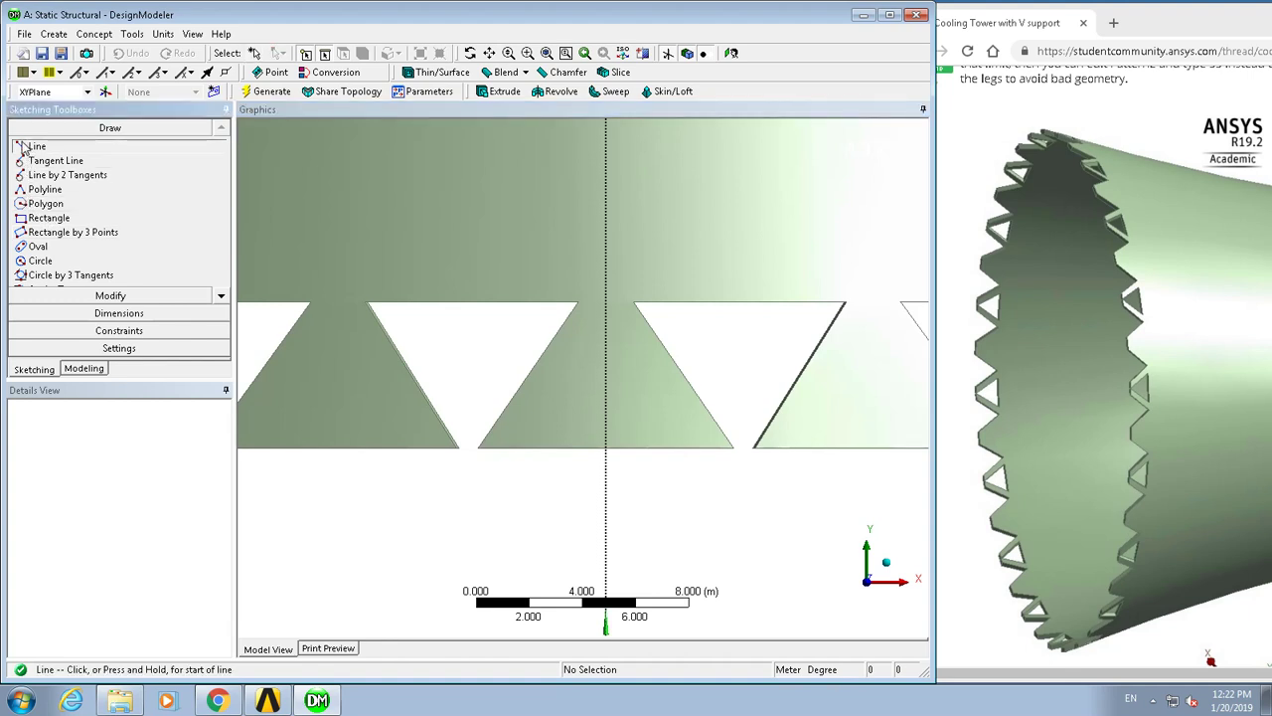
left_click(604, 304)
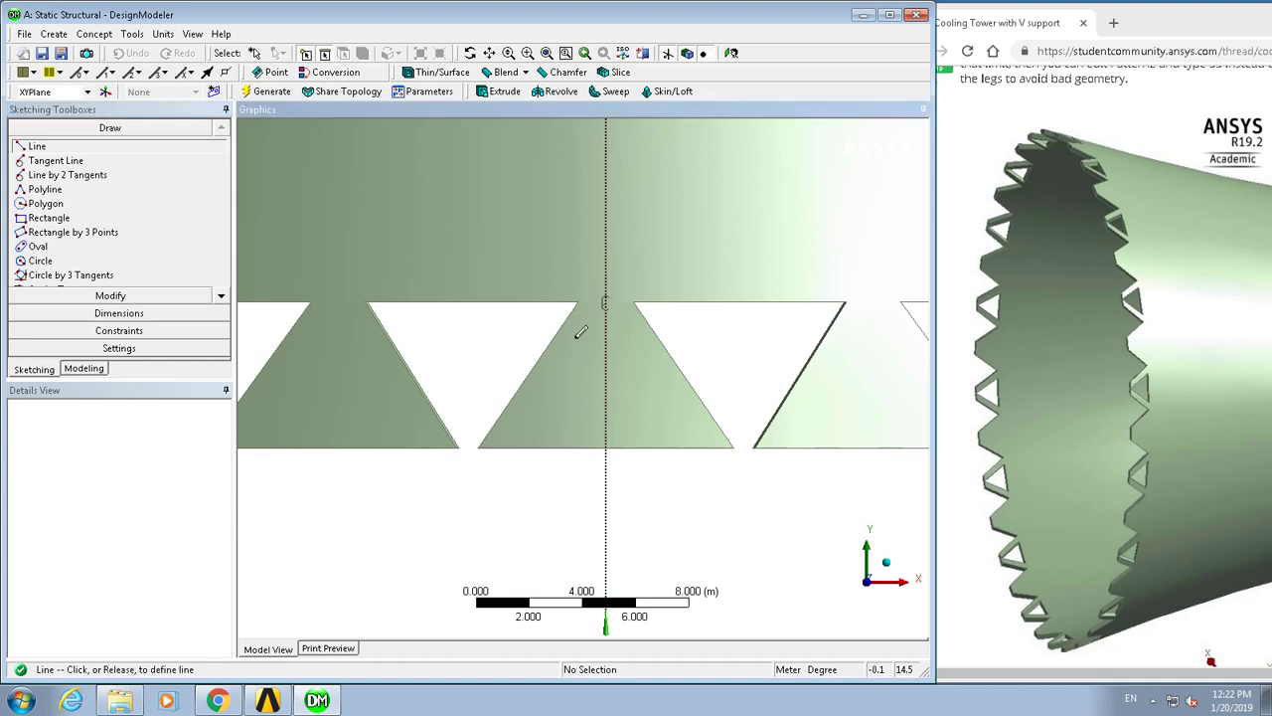
left_click(497, 479)
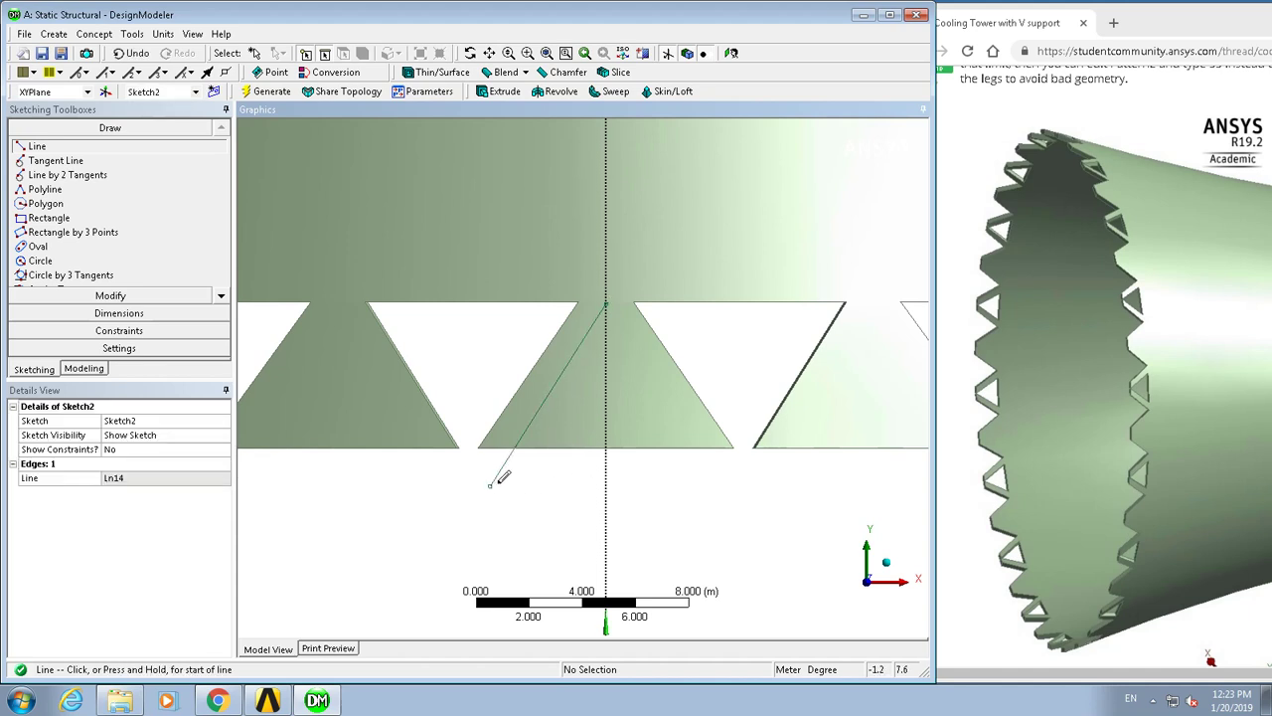
left_click(489, 486)
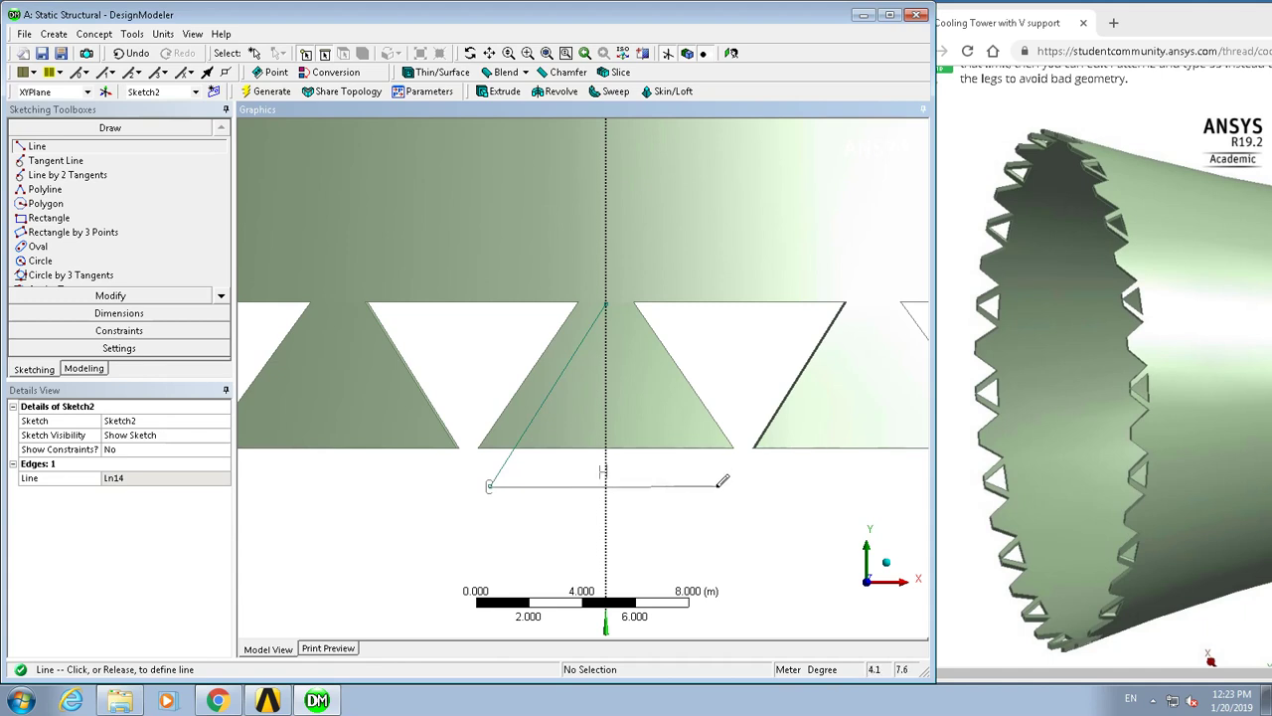
left_click(716, 486)
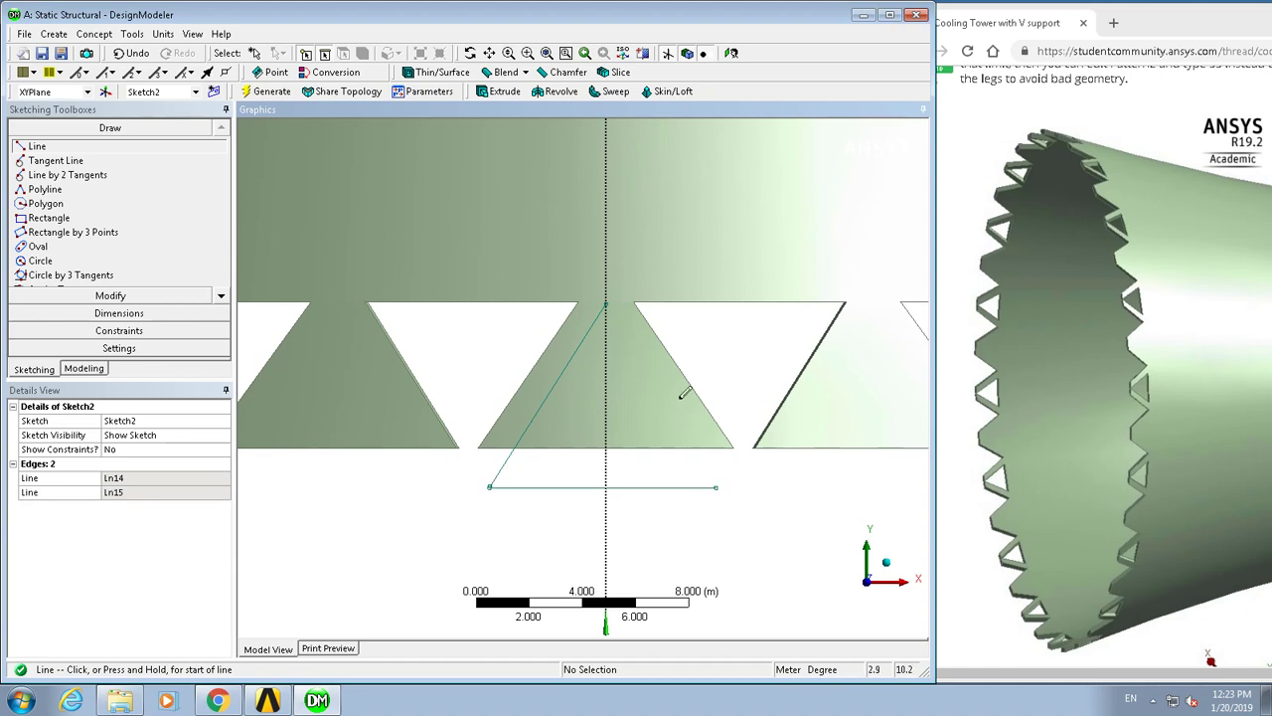
left_click(716, 486)
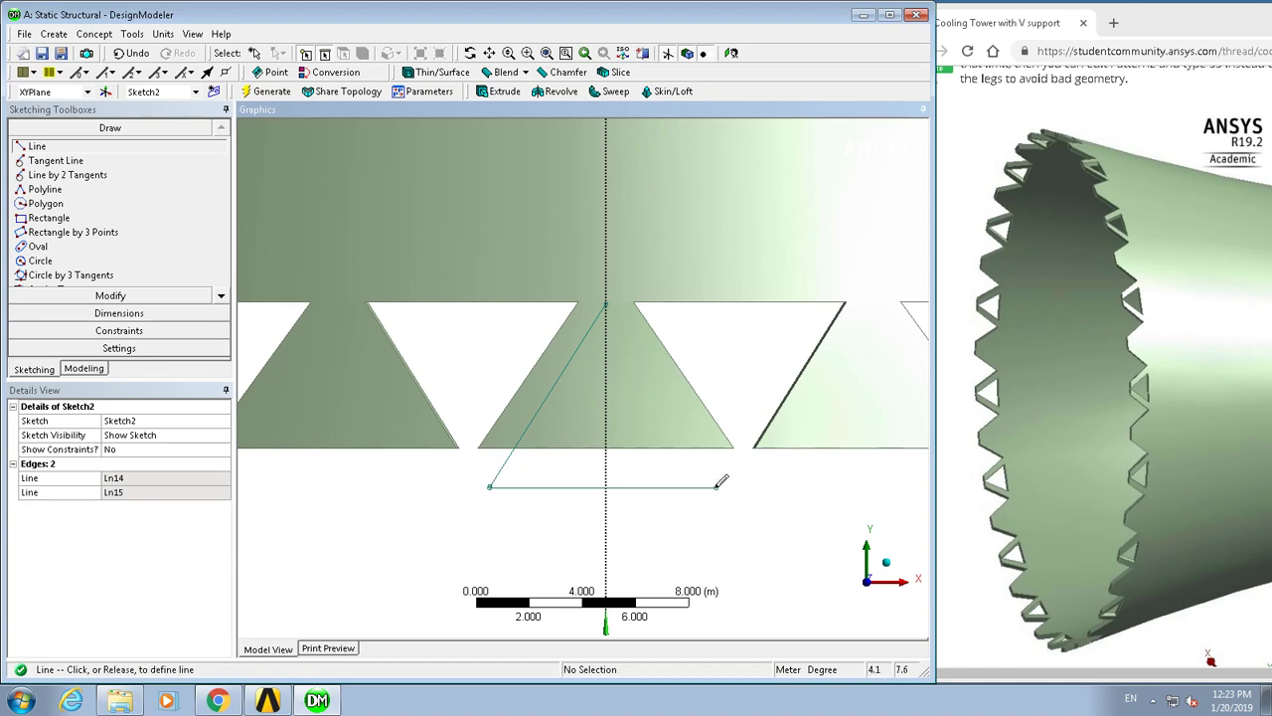
left_click(607, 301)
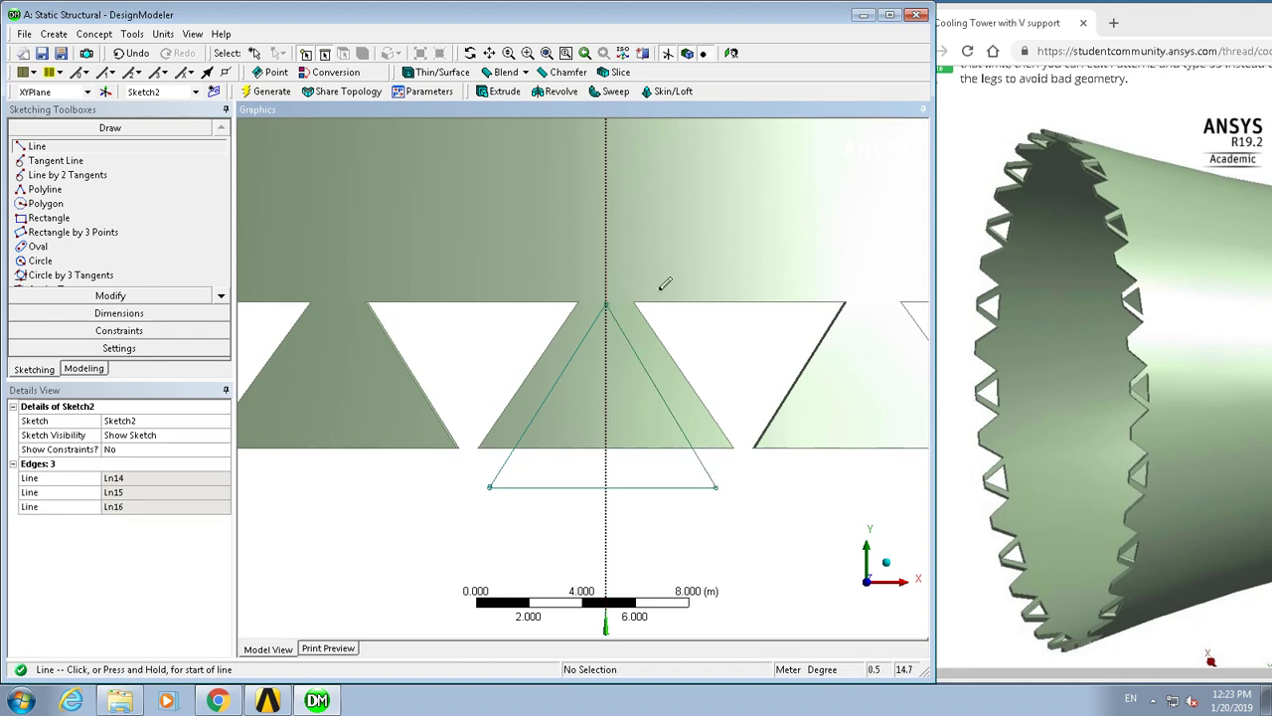
Make the triangle's two slanted sides symmetric about the plane's vertical axis
left_click(63, 338)
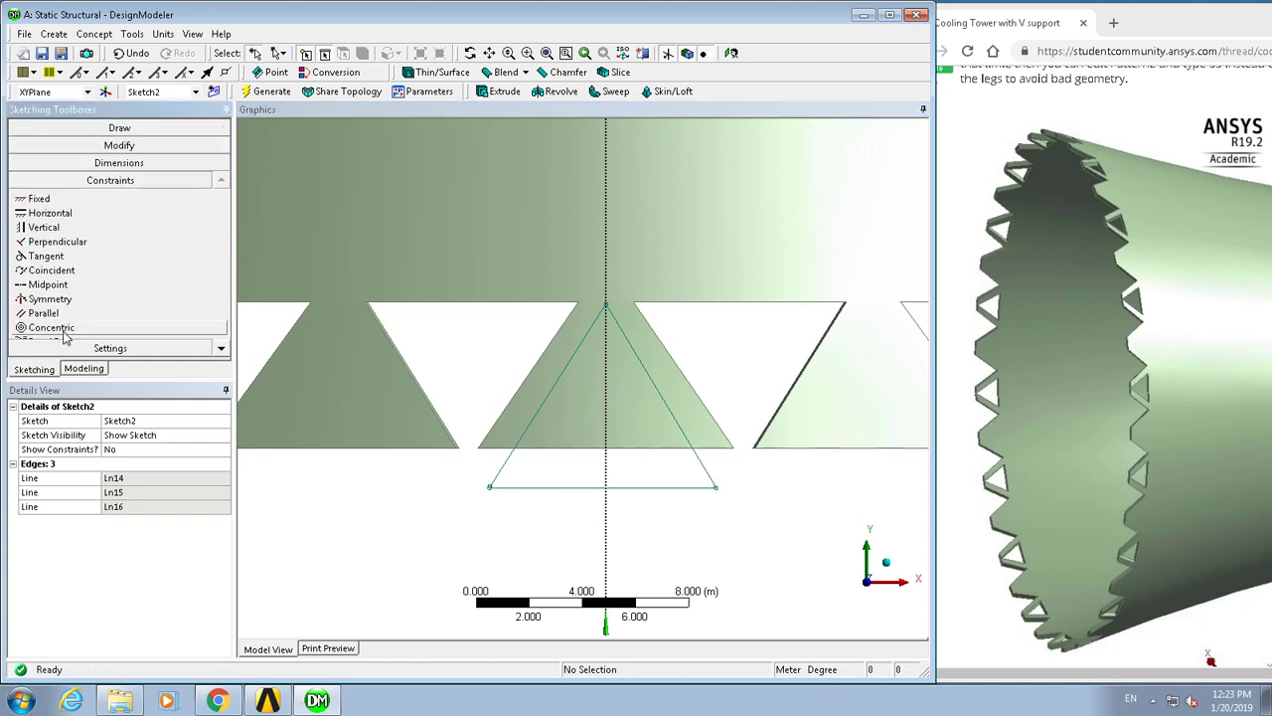
left_click(50, 299)
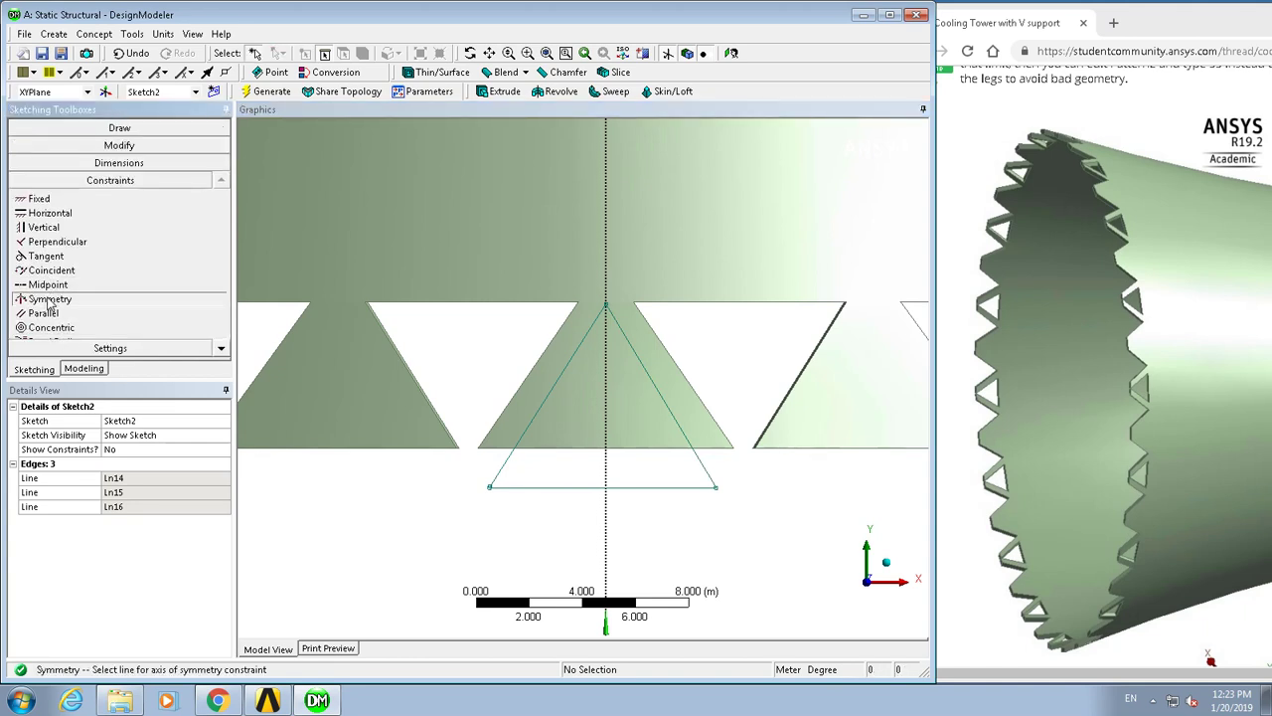
left_click(604, 534)
left_click(507, 460)
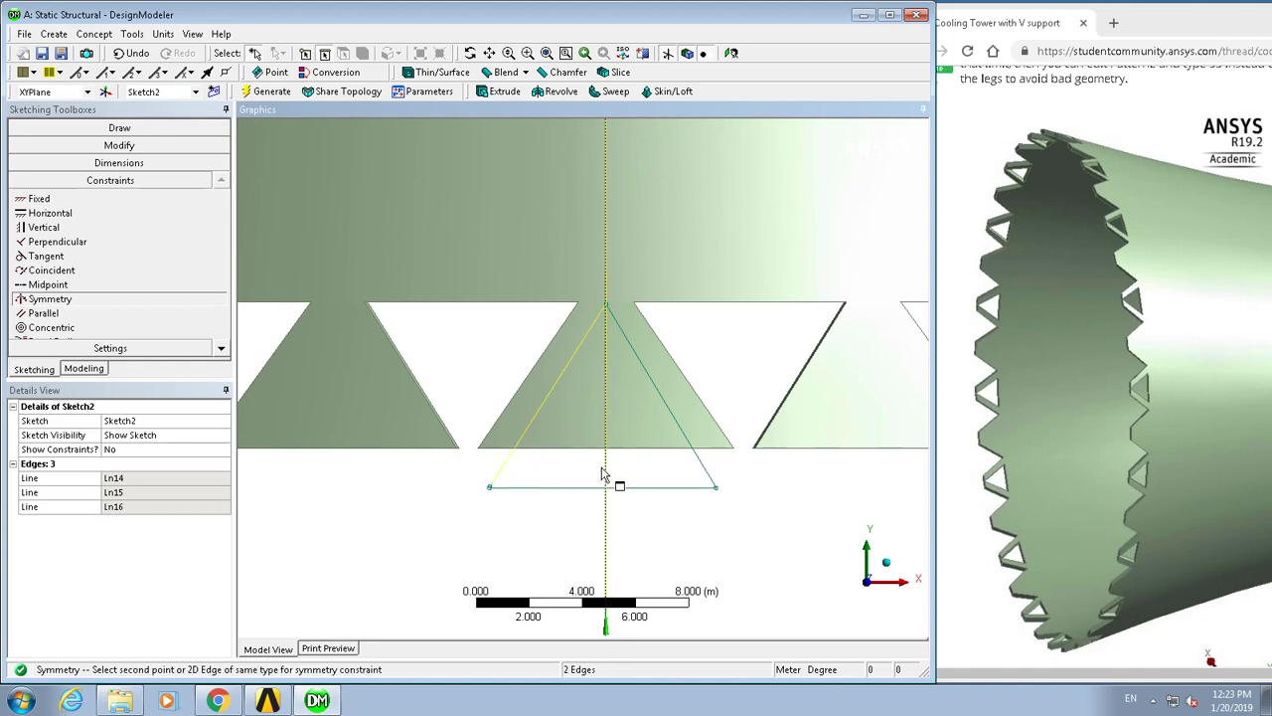
left_click(710, 478)
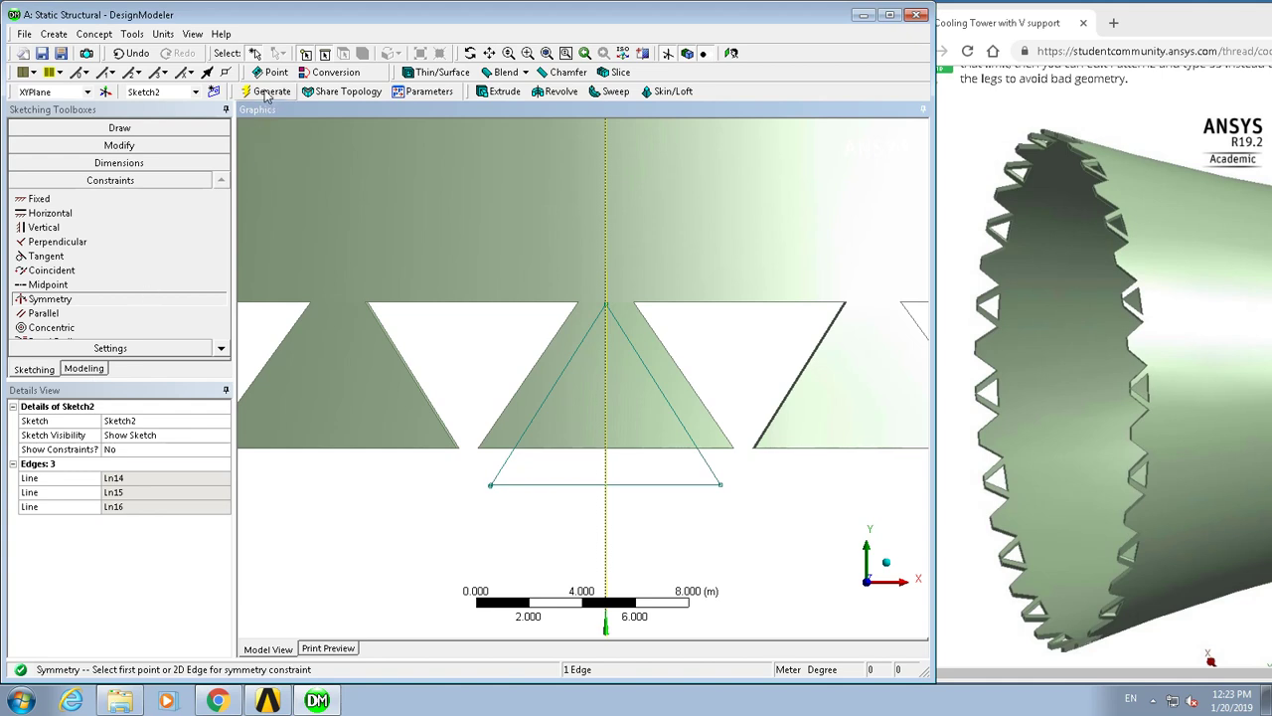
Try to extrude the new triangle sketch with the operation set to Add Frozen, and generate it
left_click(502, 92)
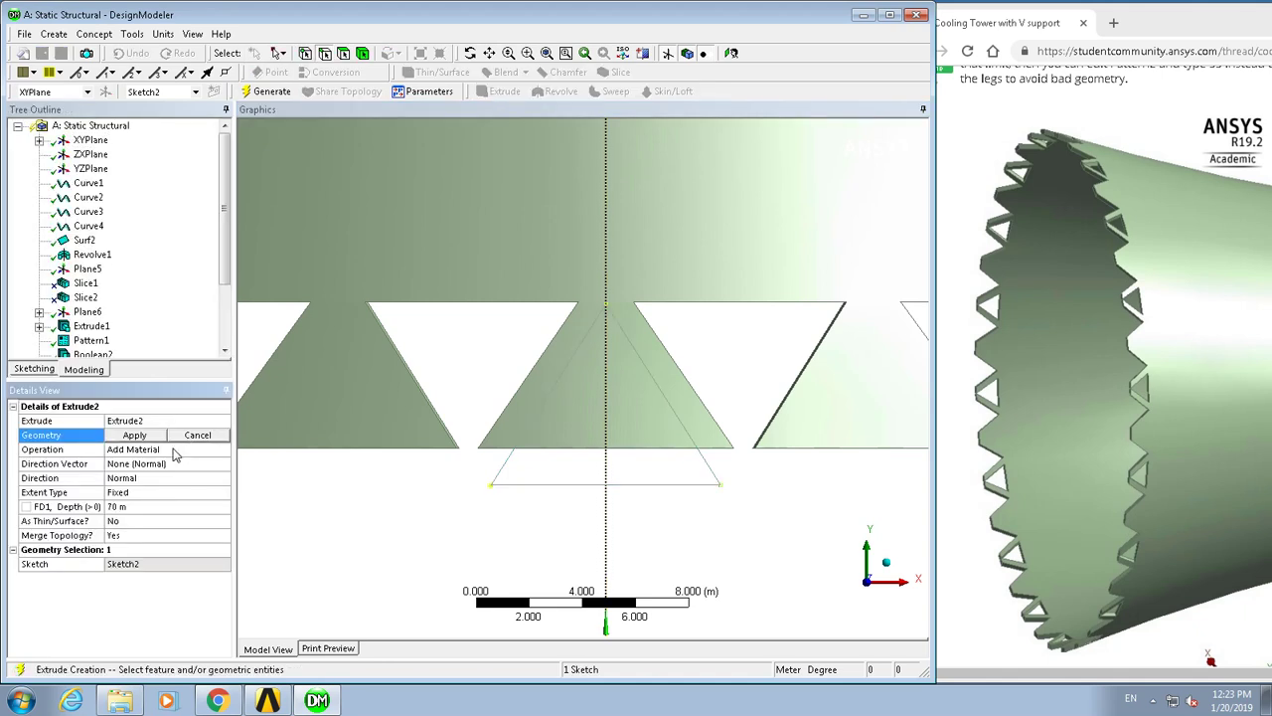
left_click(141, 455)
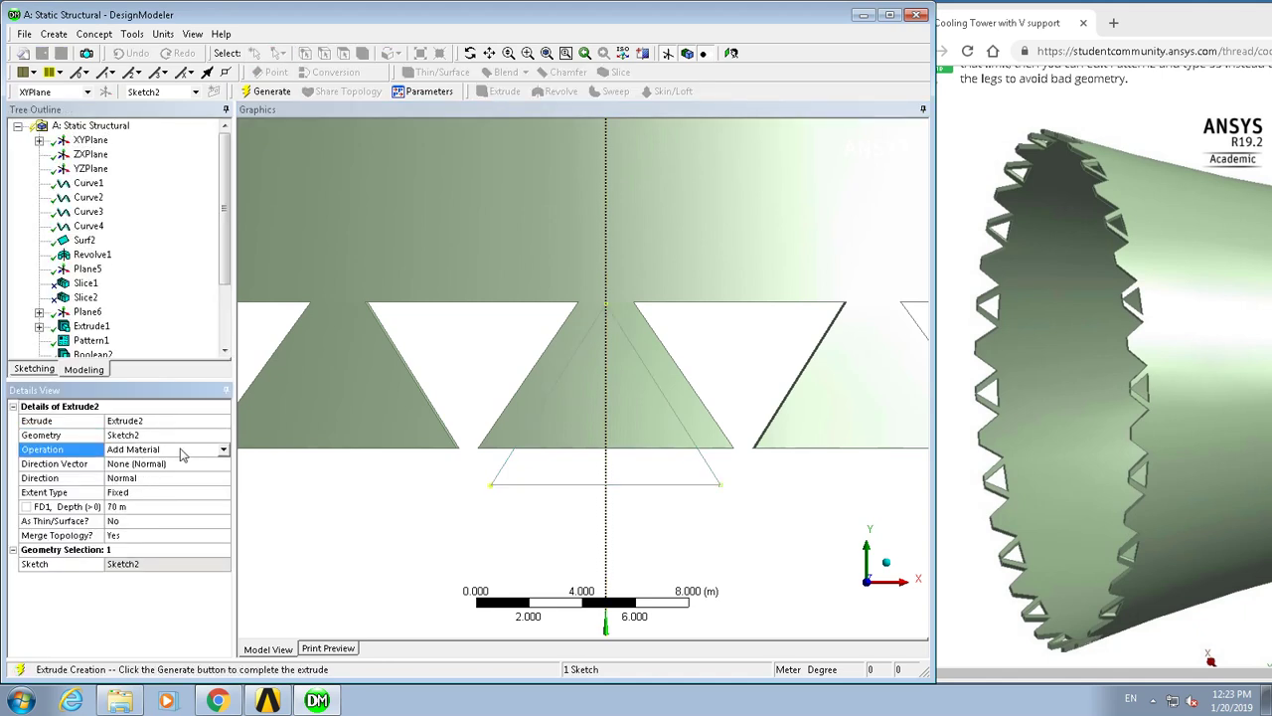
left_click(226, 453)
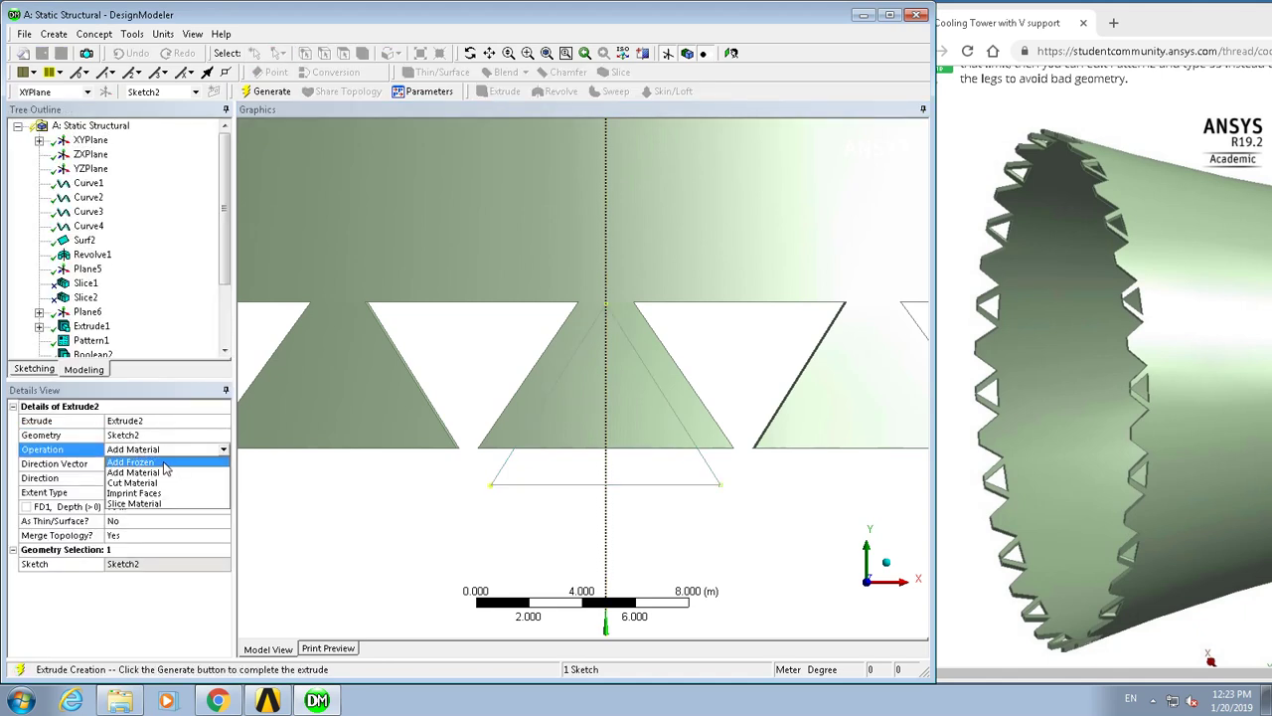
left_click(165, 466)
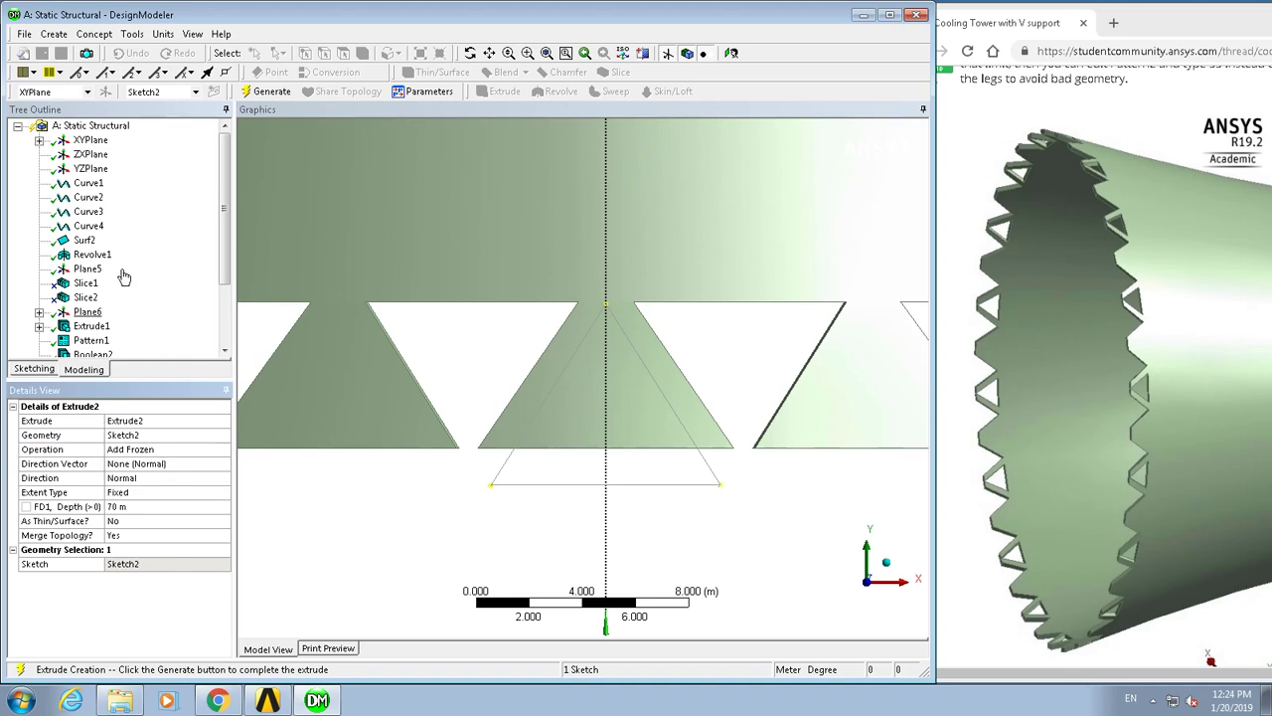
left_click(276, 96)
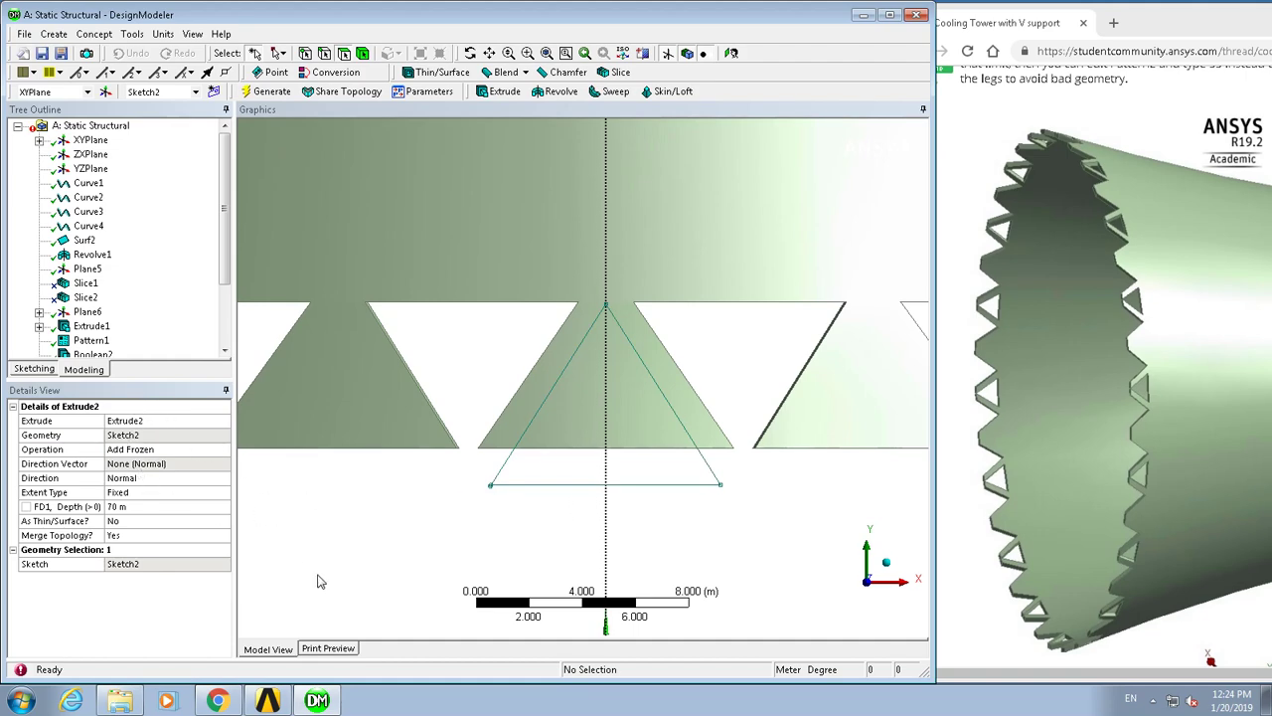
Display the error reported for the failed Extrude2 feature, with the whole tower in view
left_click(886, 563)
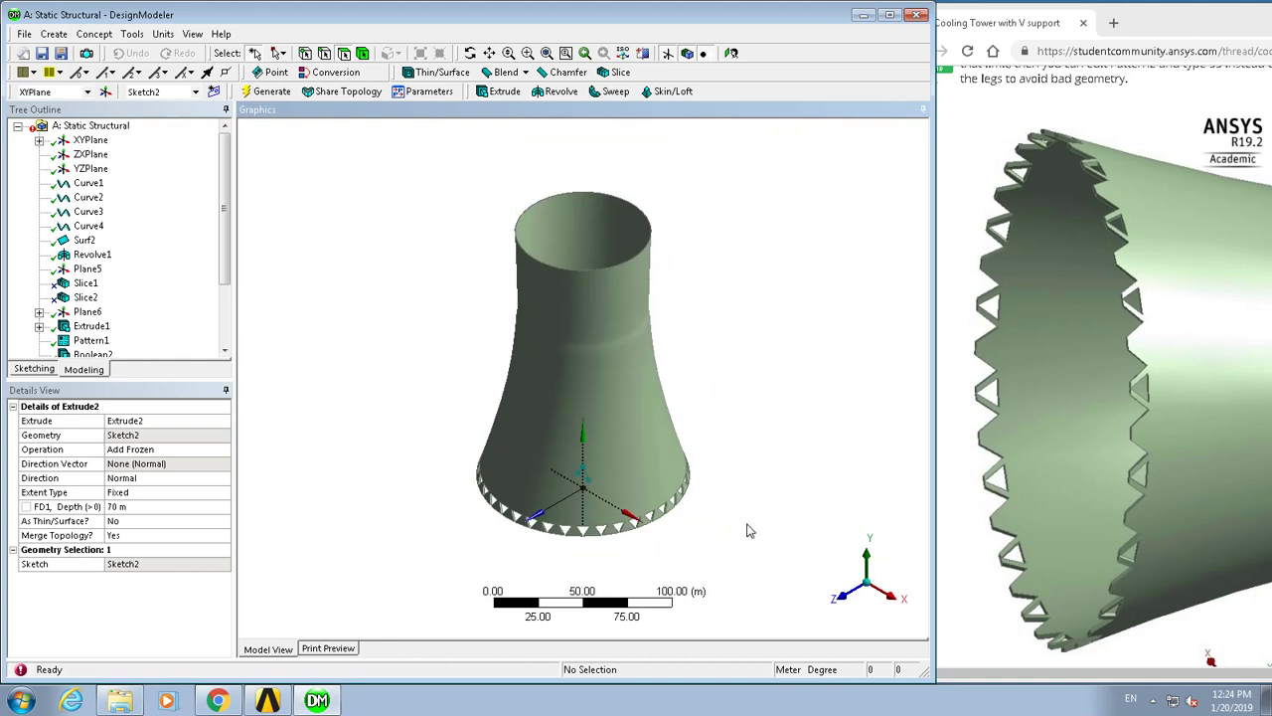
left_click(470, 53)
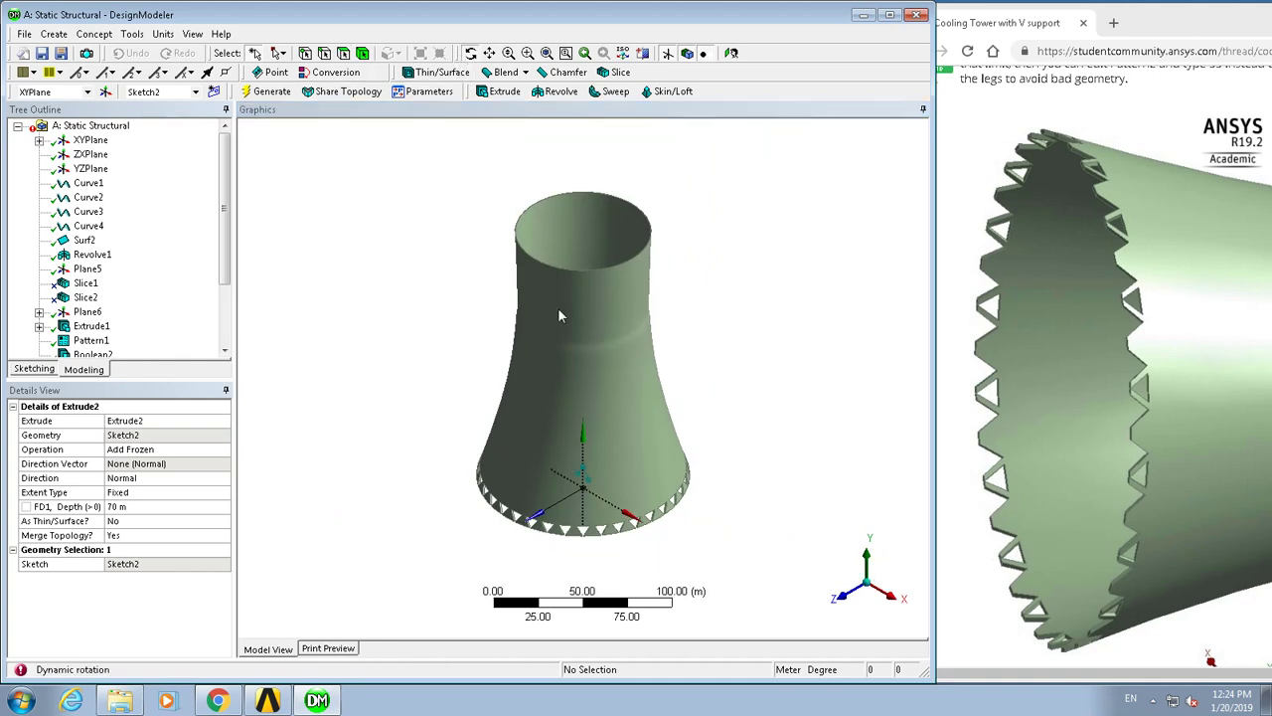
left_click_drag(560, 355, 594, 288)
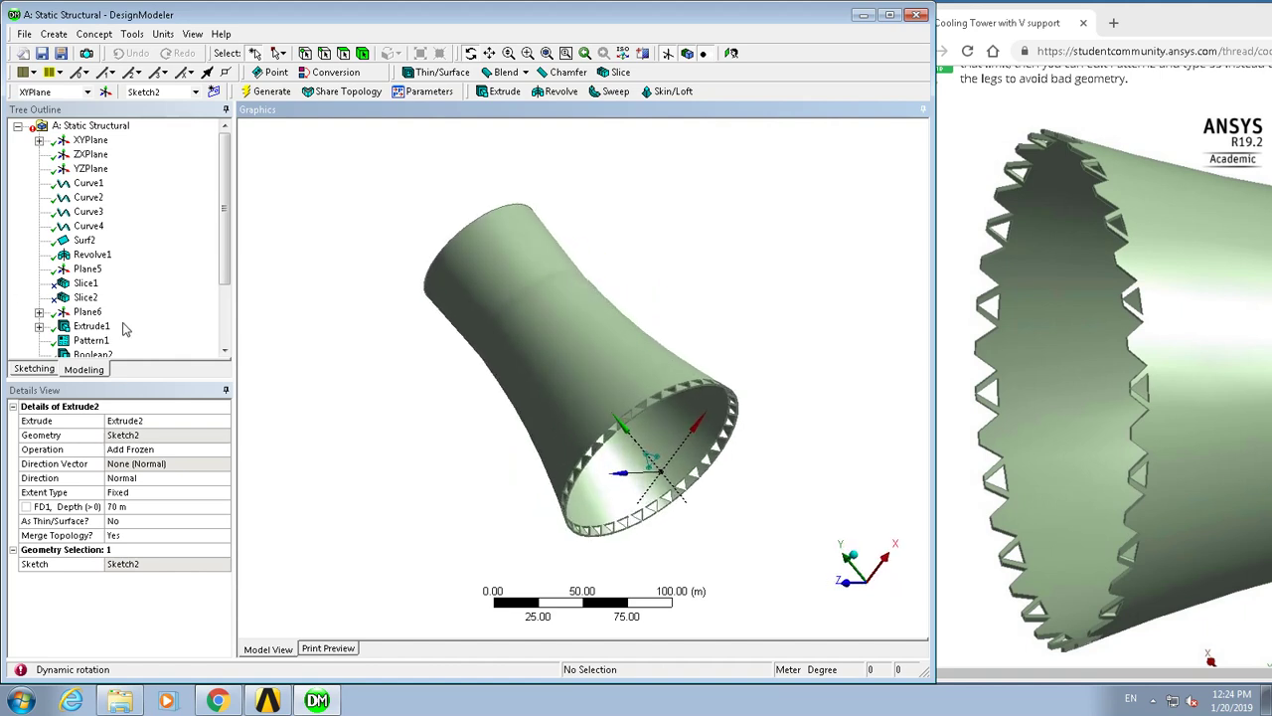
left_click_drag(225, 276, 218, 343)
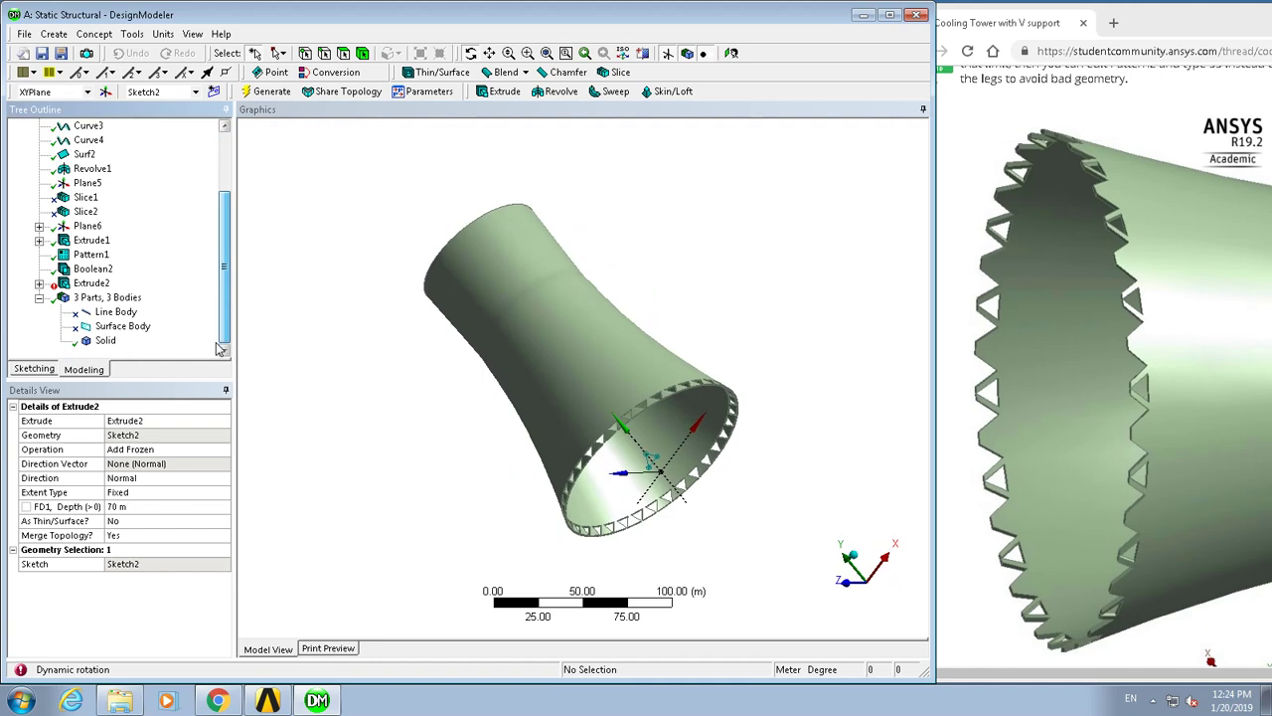
left_click(39, 284)
left_click(103, 298)
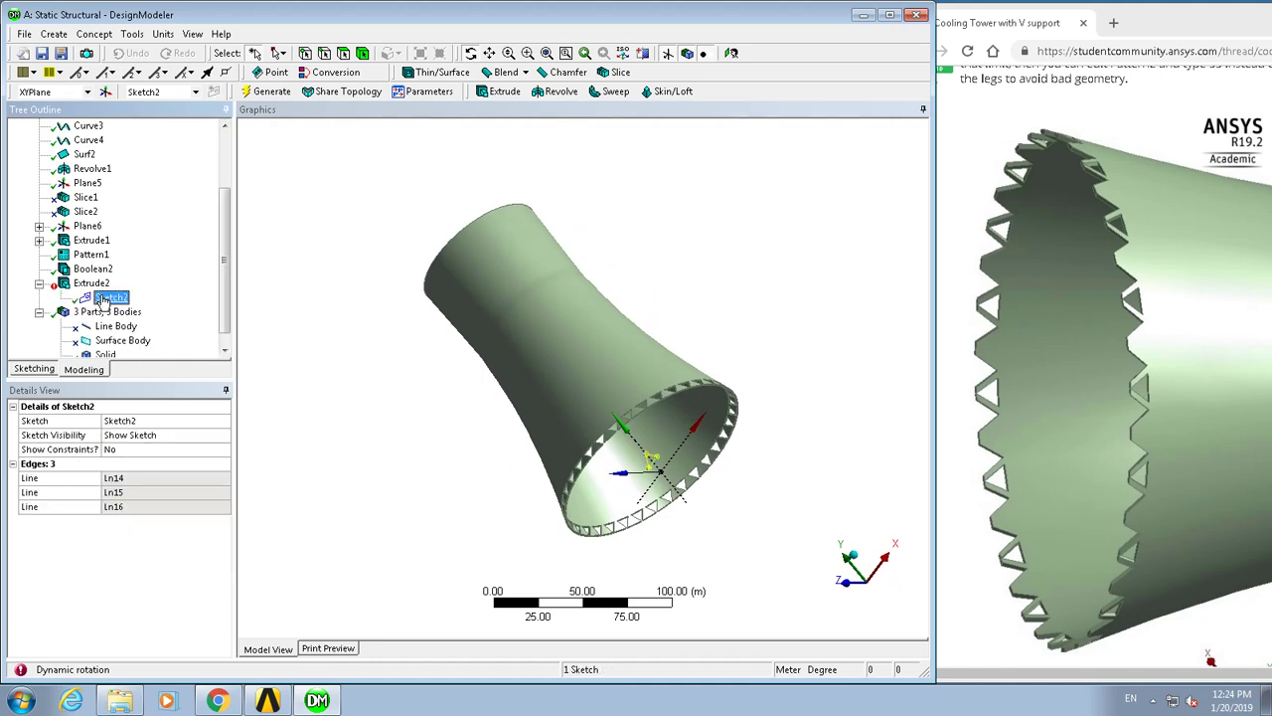
left_click(87, 286)
right_click(87, 287)
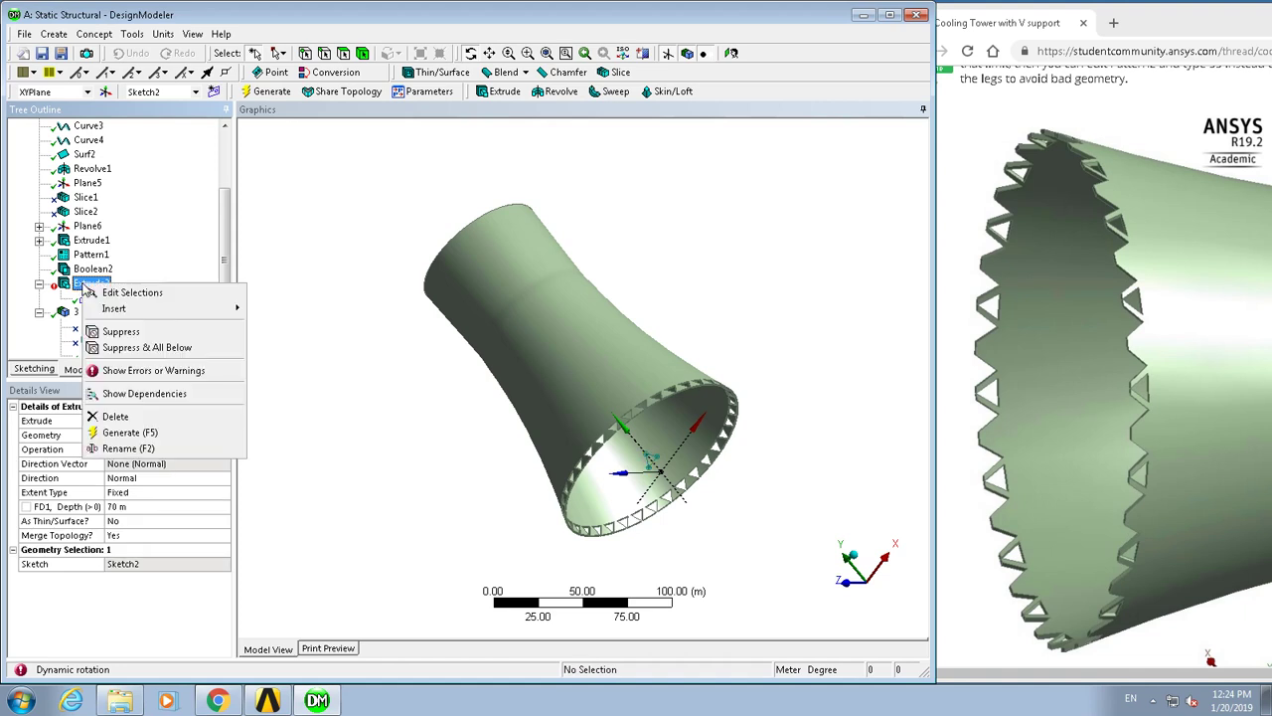
left_click(132, 370)
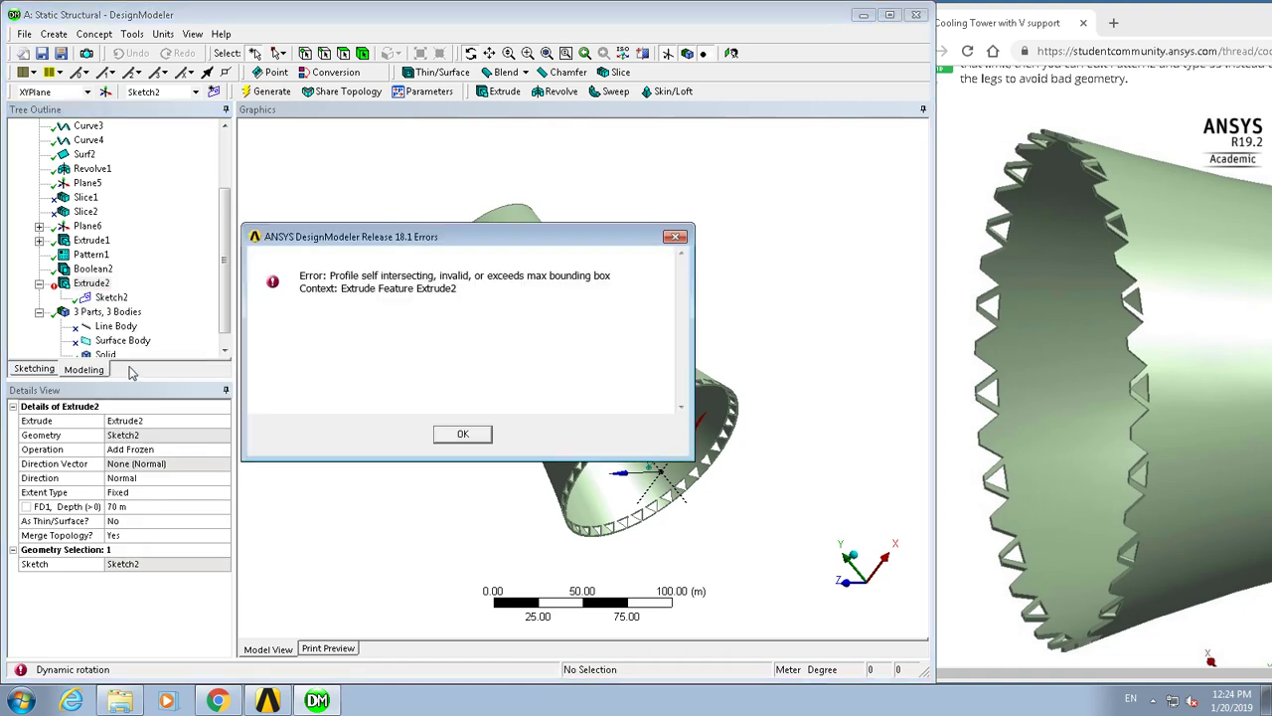
left_click(465, 437)
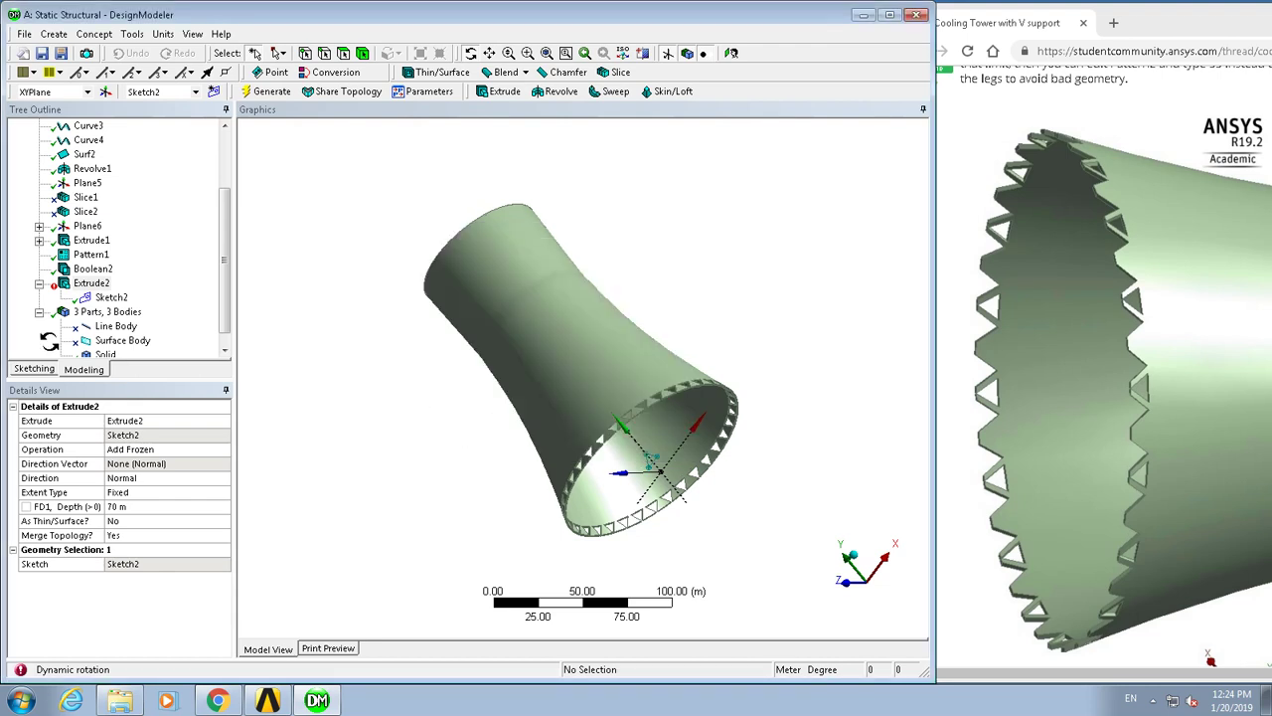
Examine the triangle outline of Sketch2 up close for gaps or overlaps at its corners
left_click(109, 299)
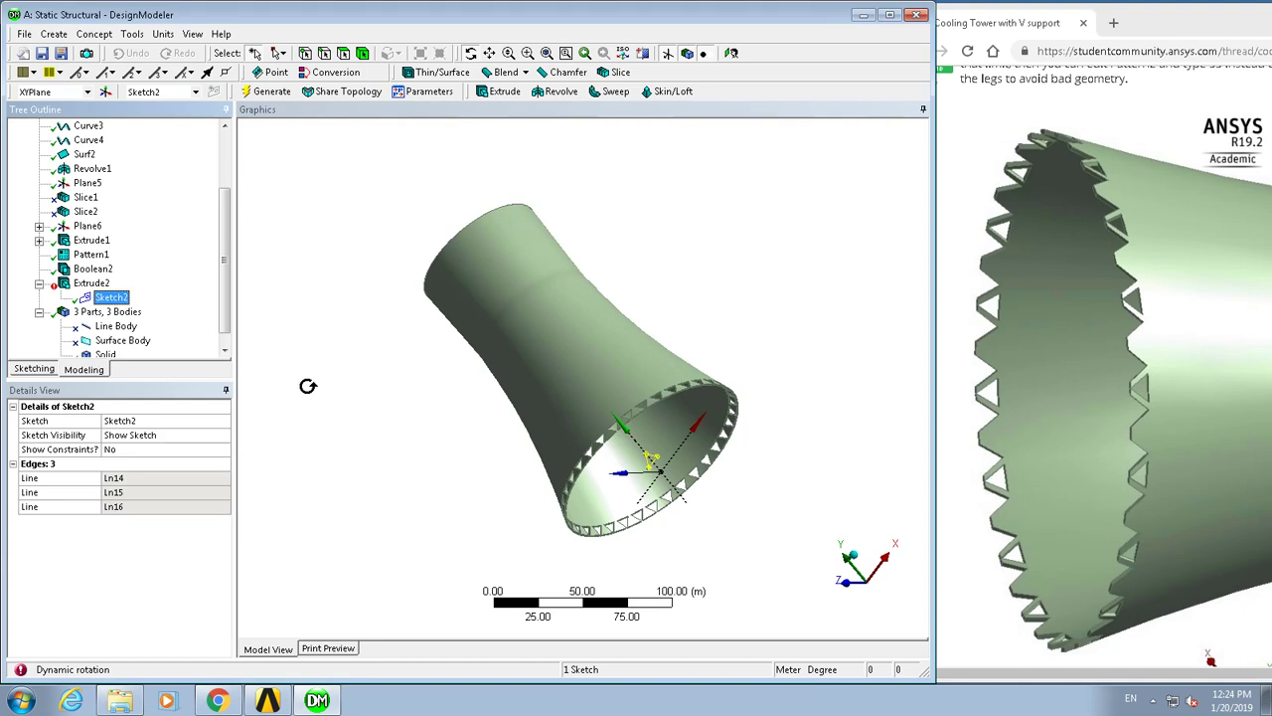
right_click_drag(605, 430, 699, 489)
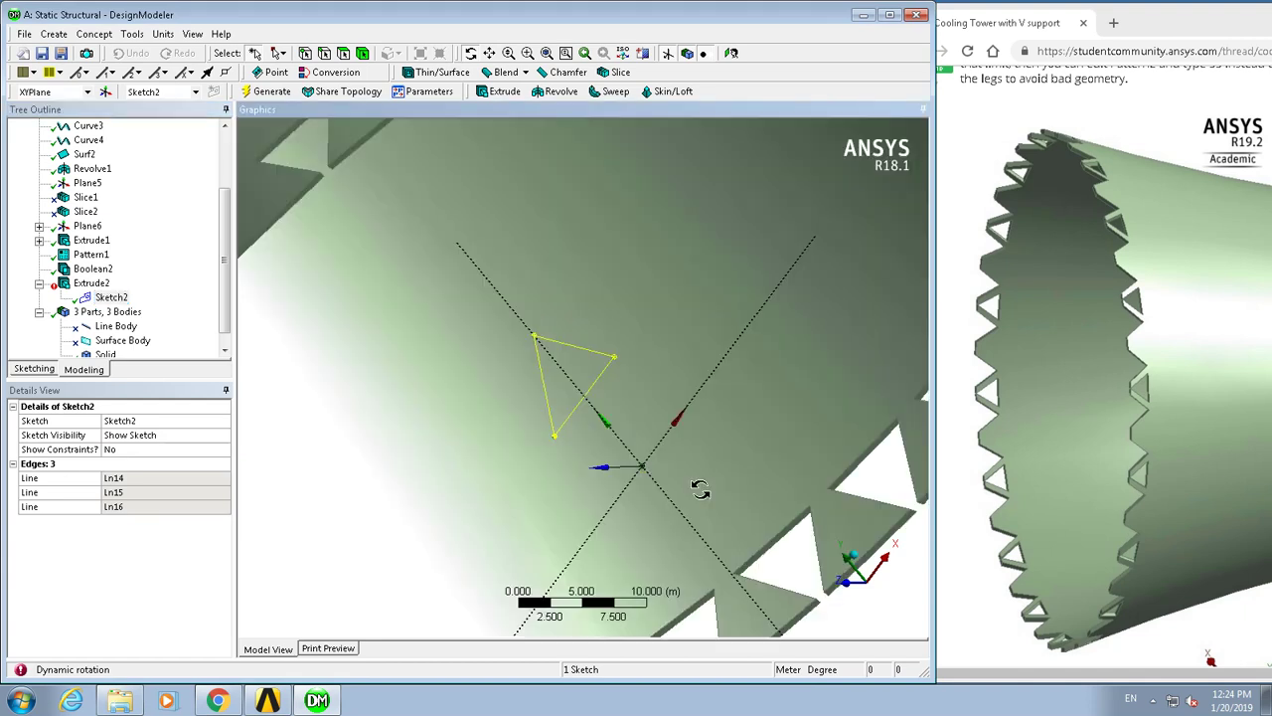
right_click_drag(483, 309, 644, 455)
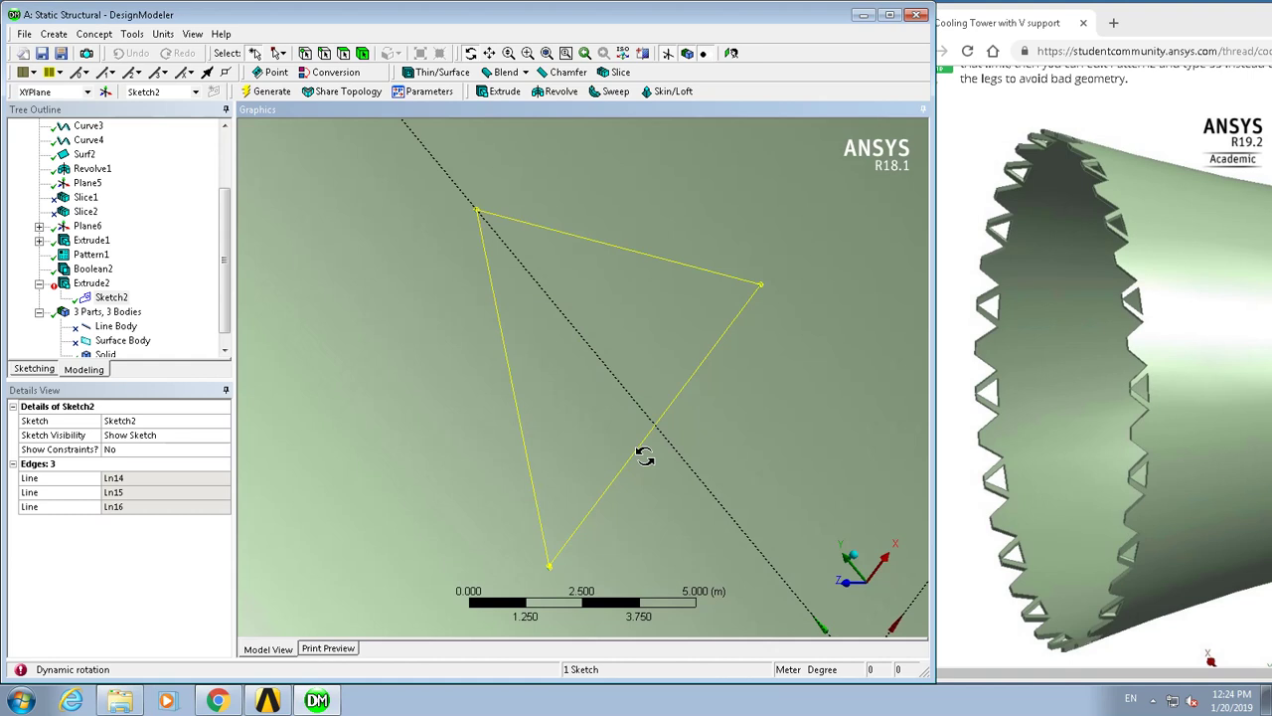
scroll(644, 455, "down", 6)
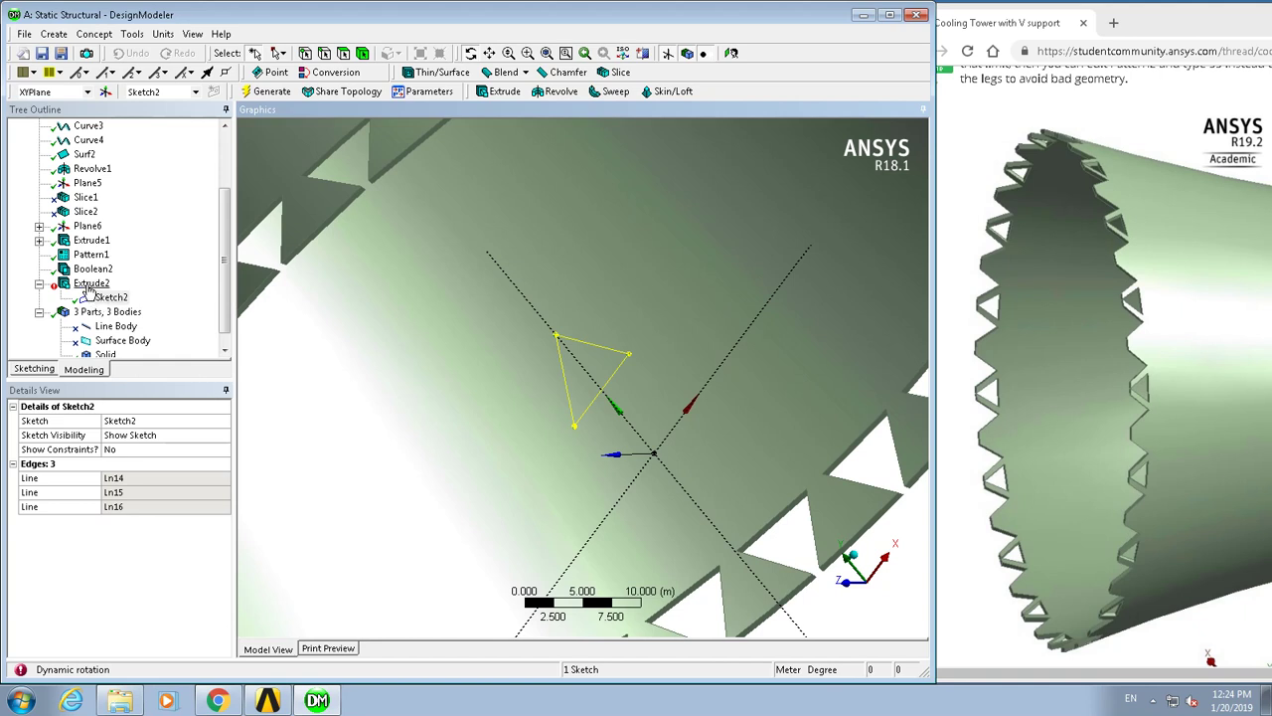
Try to regenerate Extrude2 with Merge Topology set to No
left_click(90, 283)
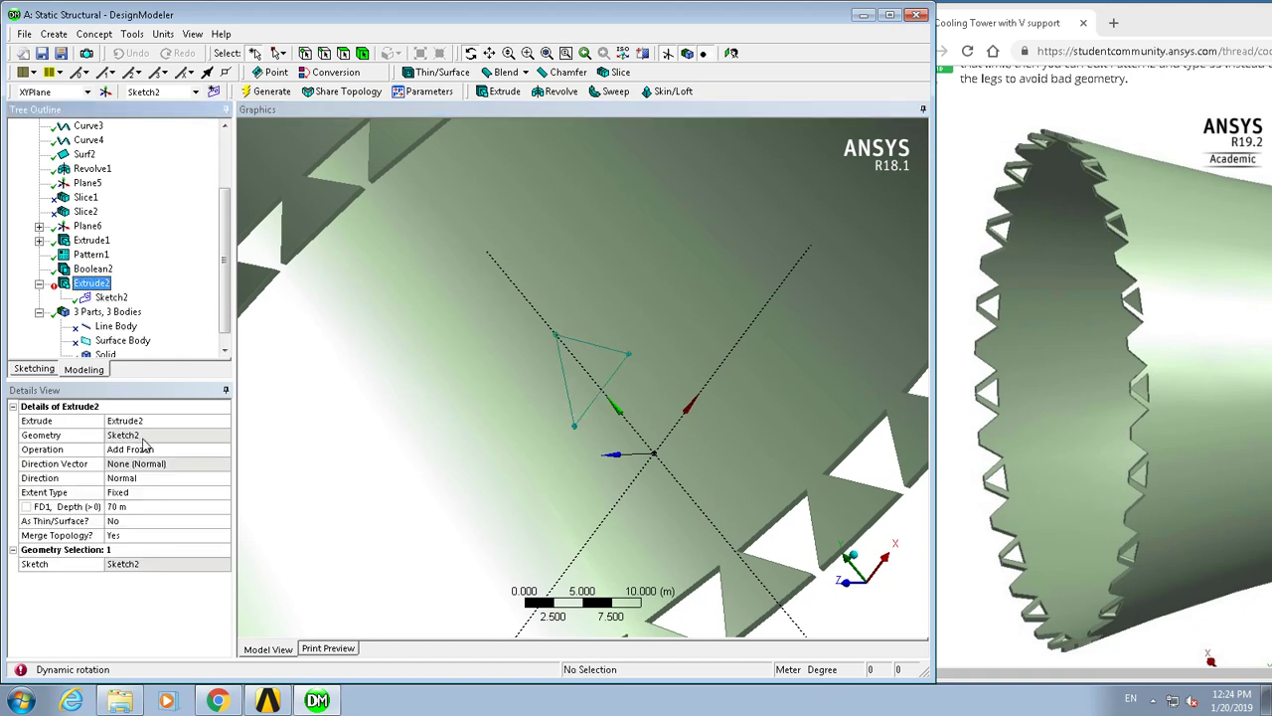
left_click(126, 537)
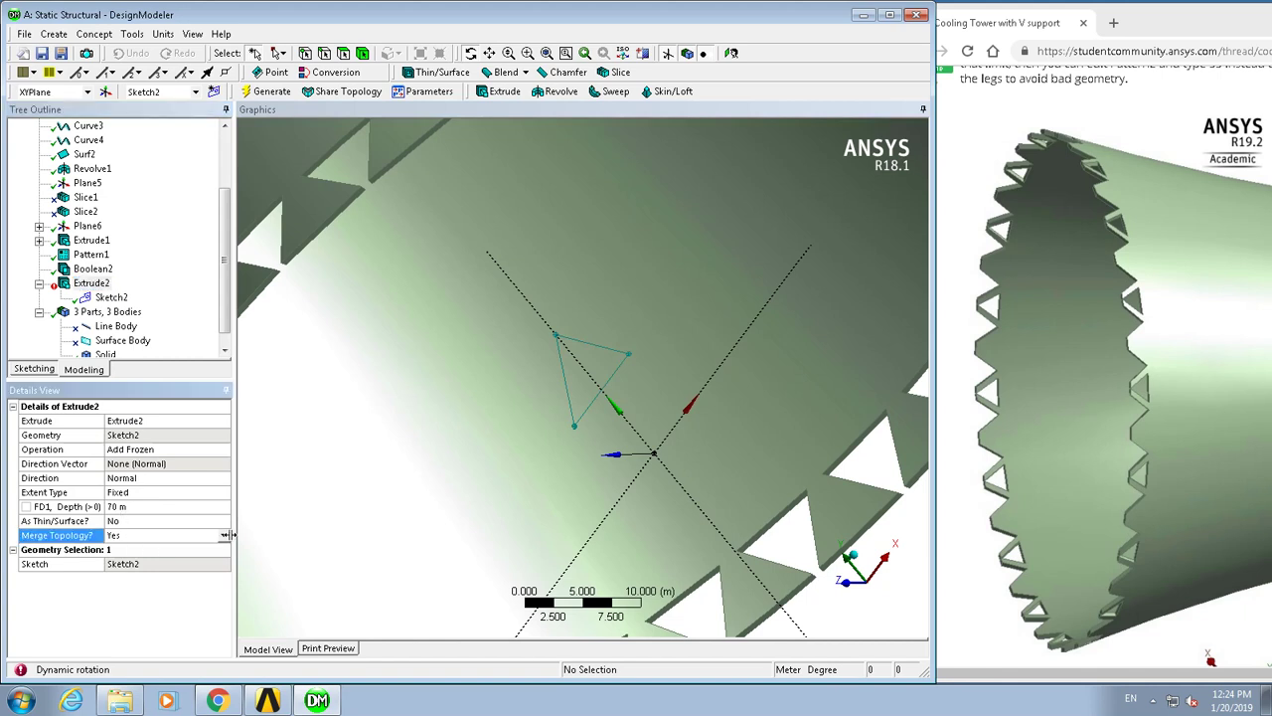
left_click(224, 537)
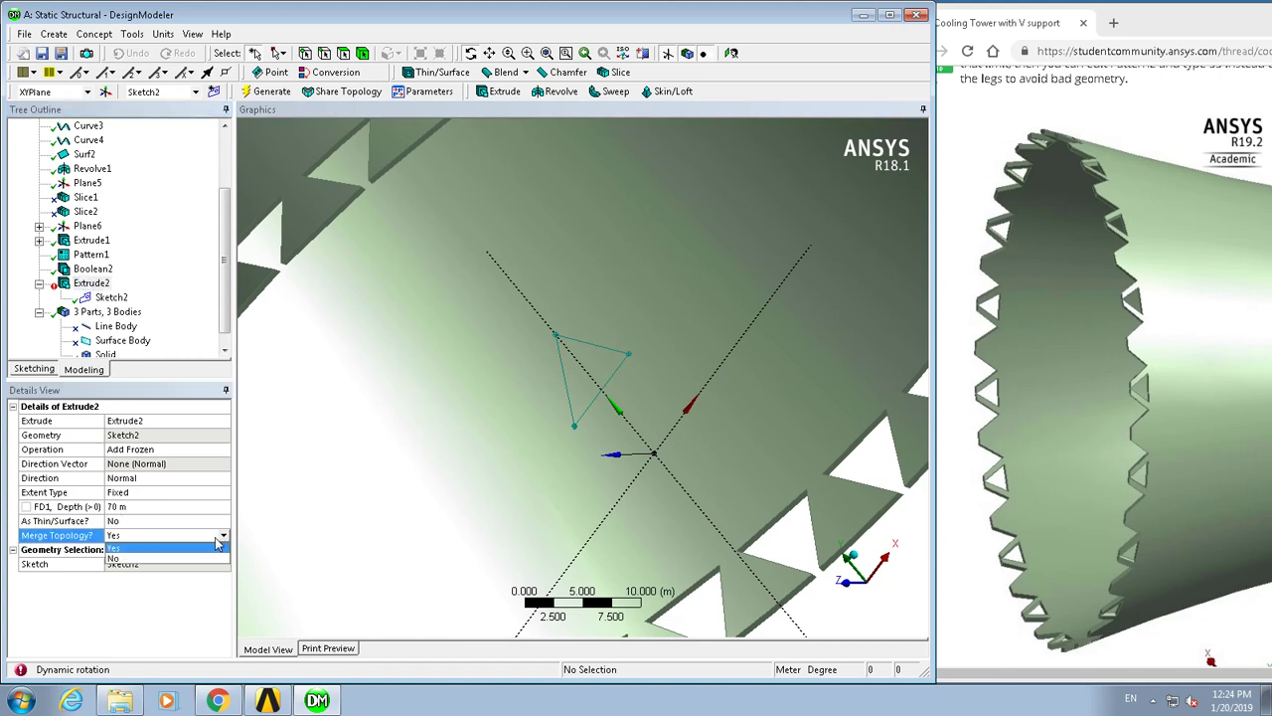
left_click(136, 561)
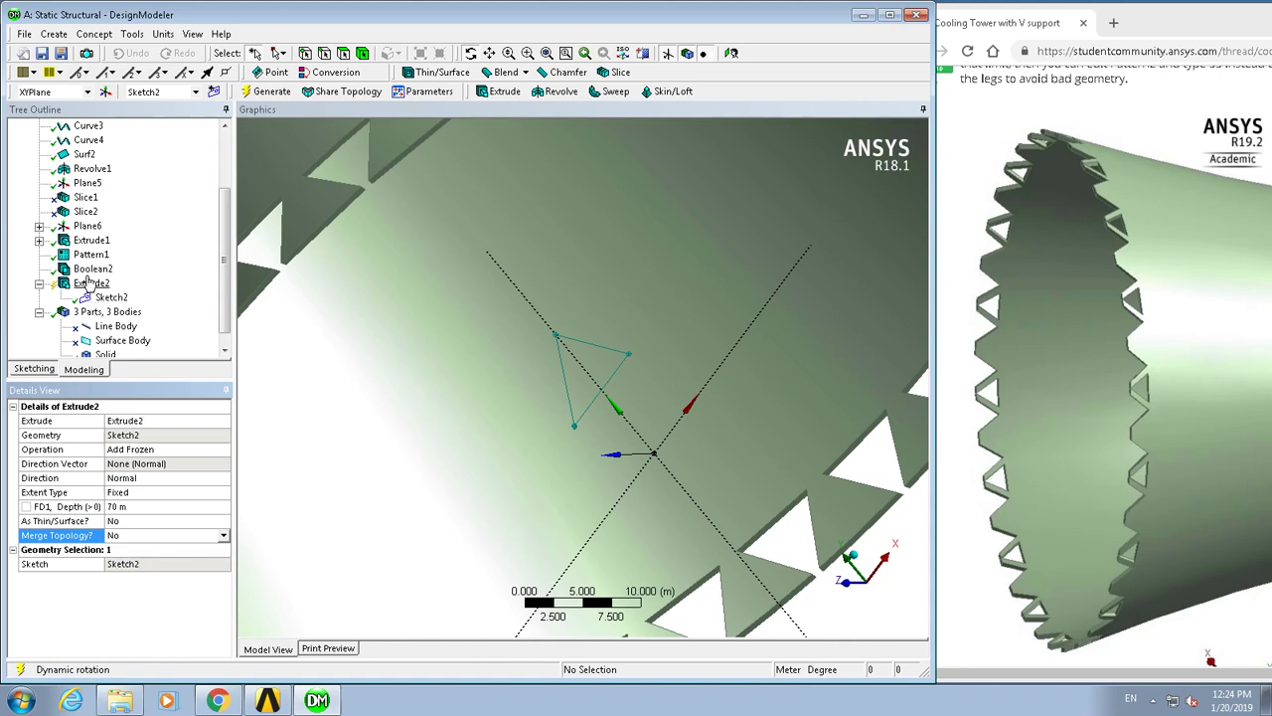
left_click(262, 93)
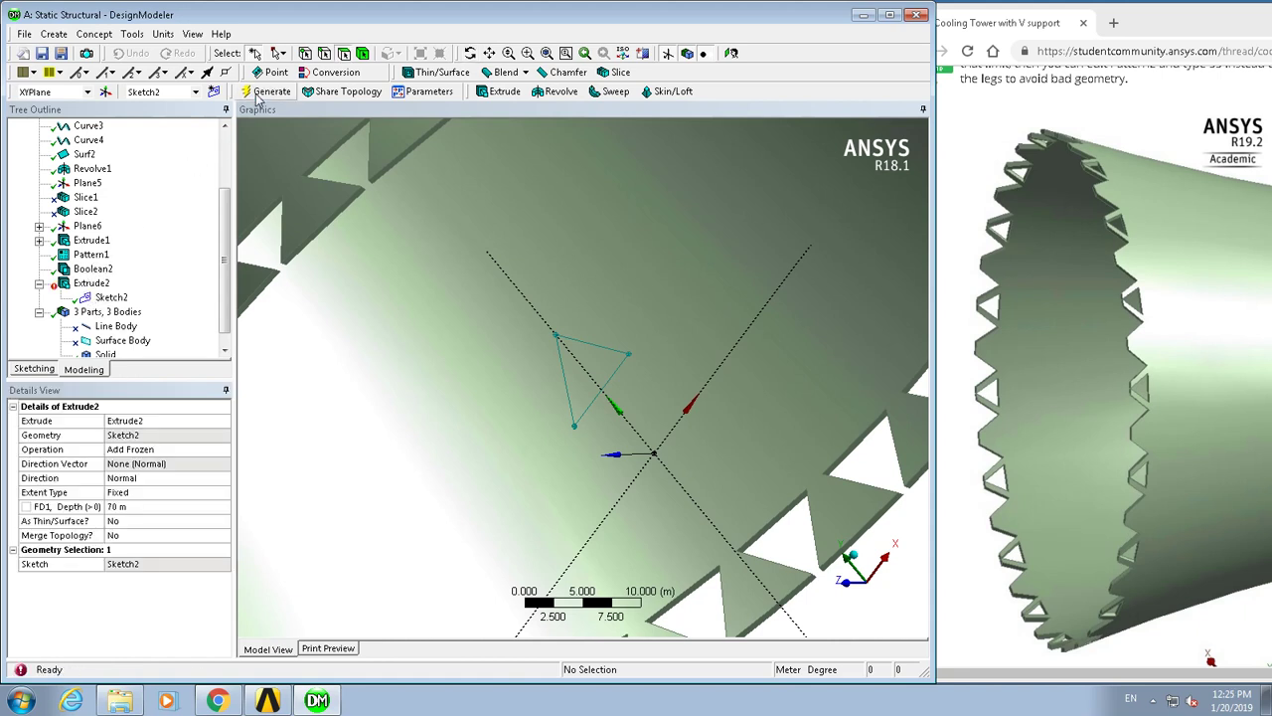
Delete the failed Extrude2 feature
left_click(92, 284)
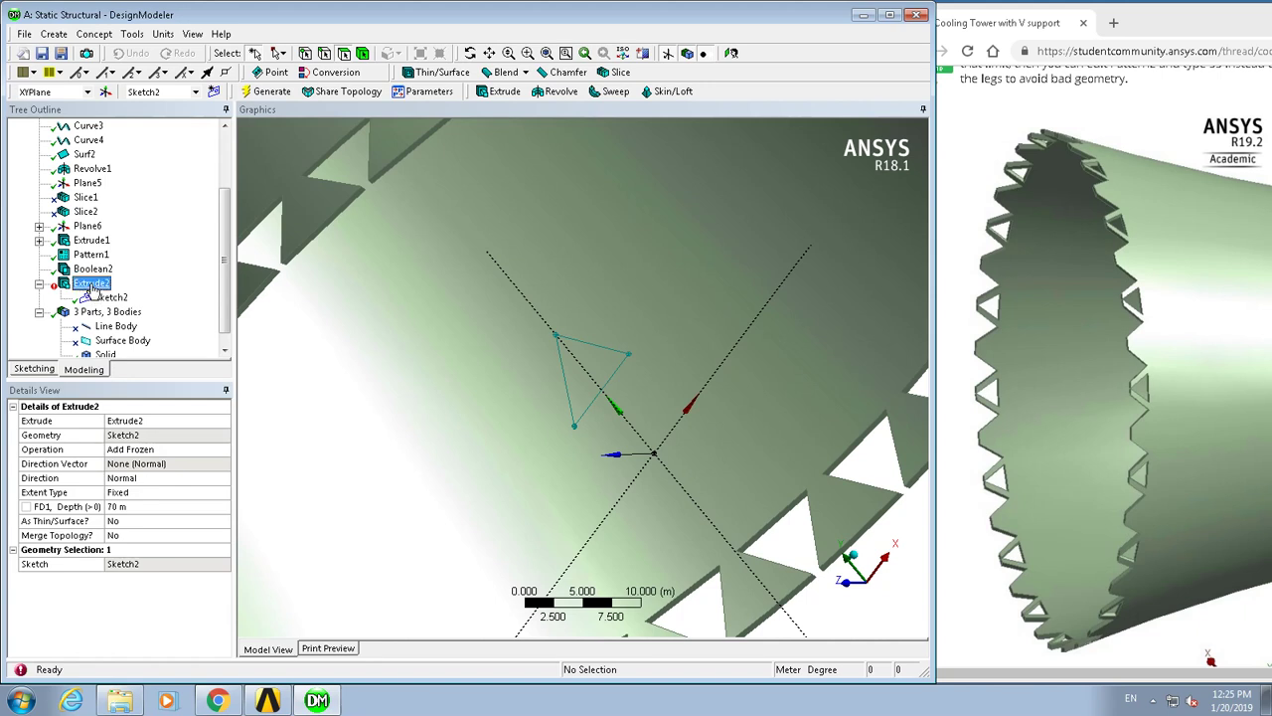
key("Delete")
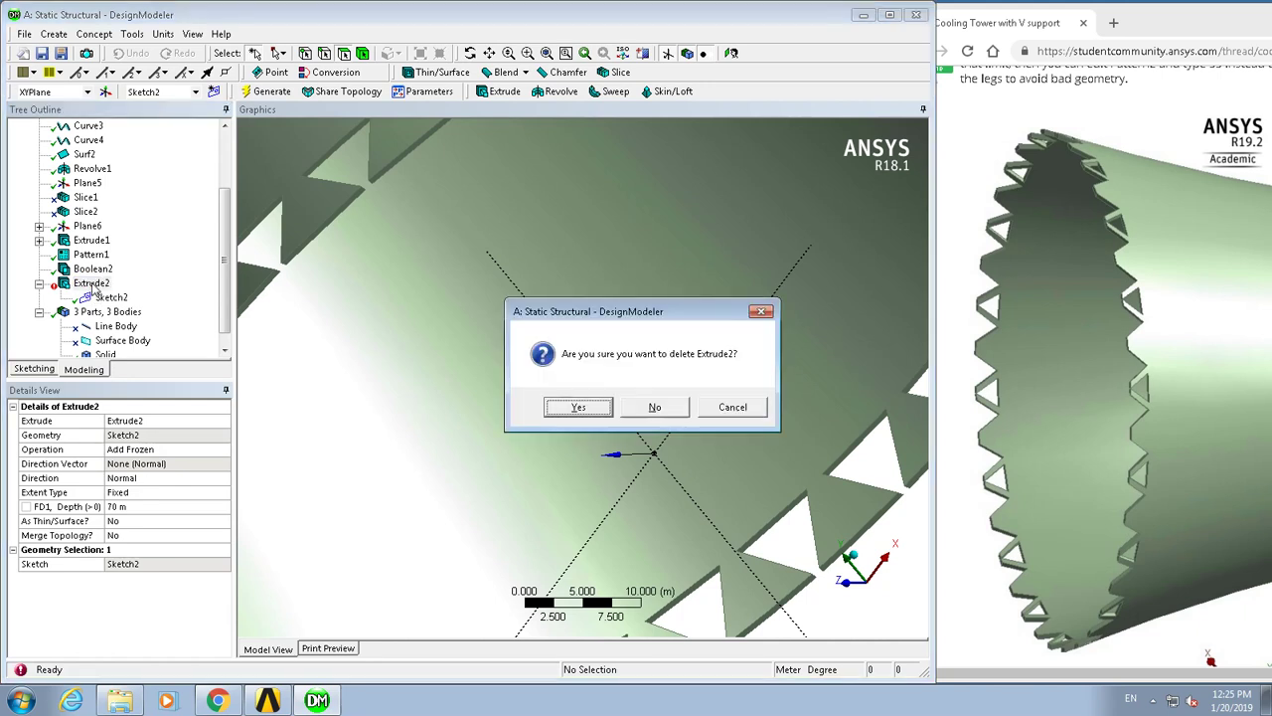
key("Return")
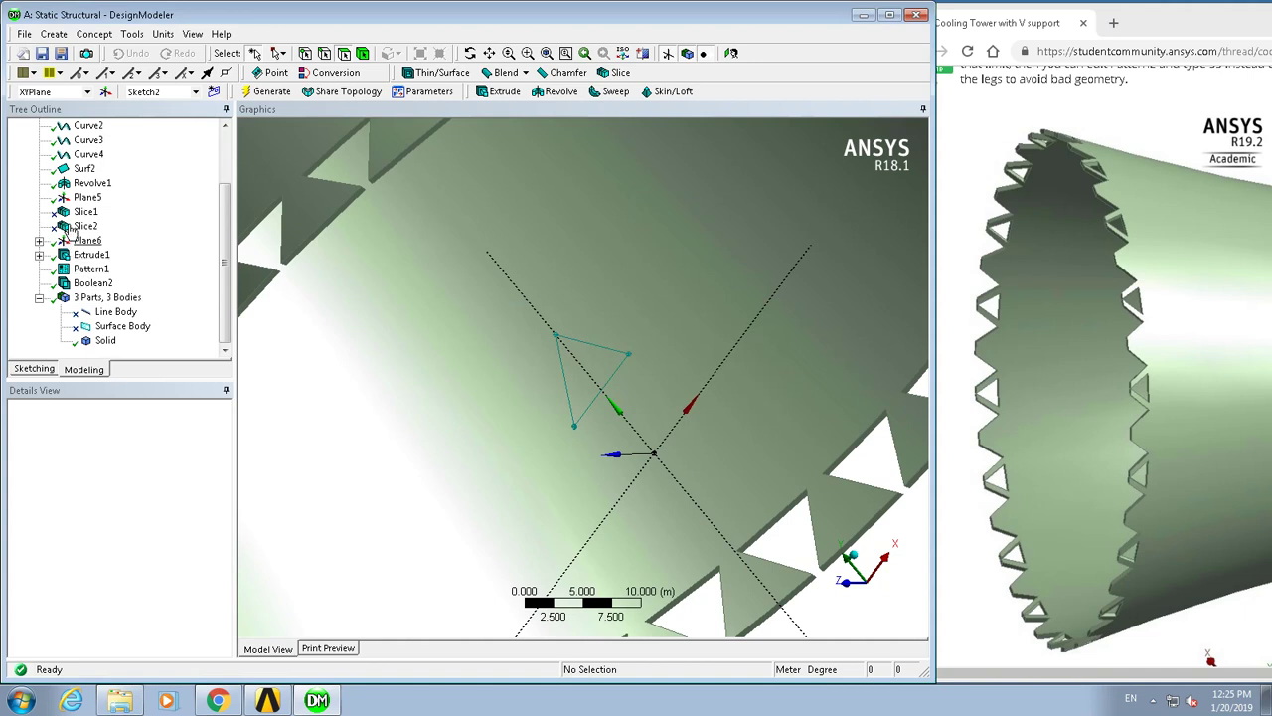
Reopen Sketch2 on the XYPlane for editing and shift the triangle's base line slightly toward the apex with the Drag tool
left_click_drag(224, 289, 234, 154)
left_click(39, 141)
left_click(107, 156)
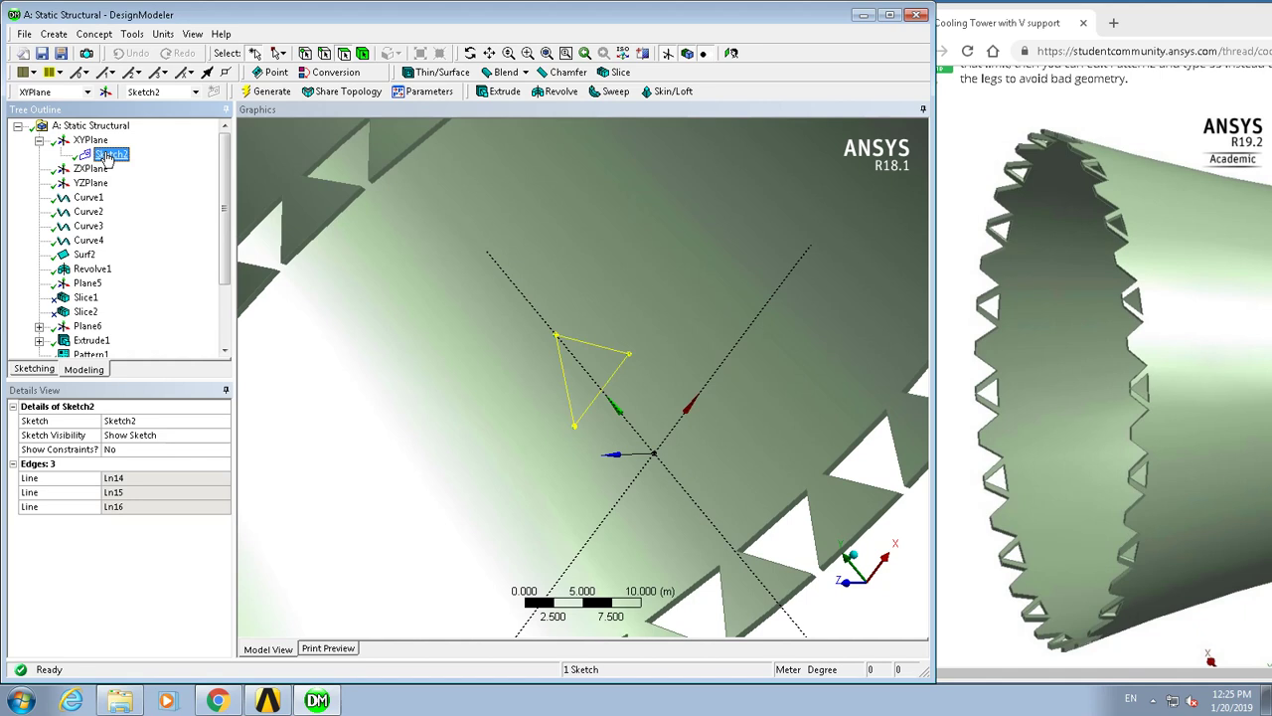
left_click(34, 369)
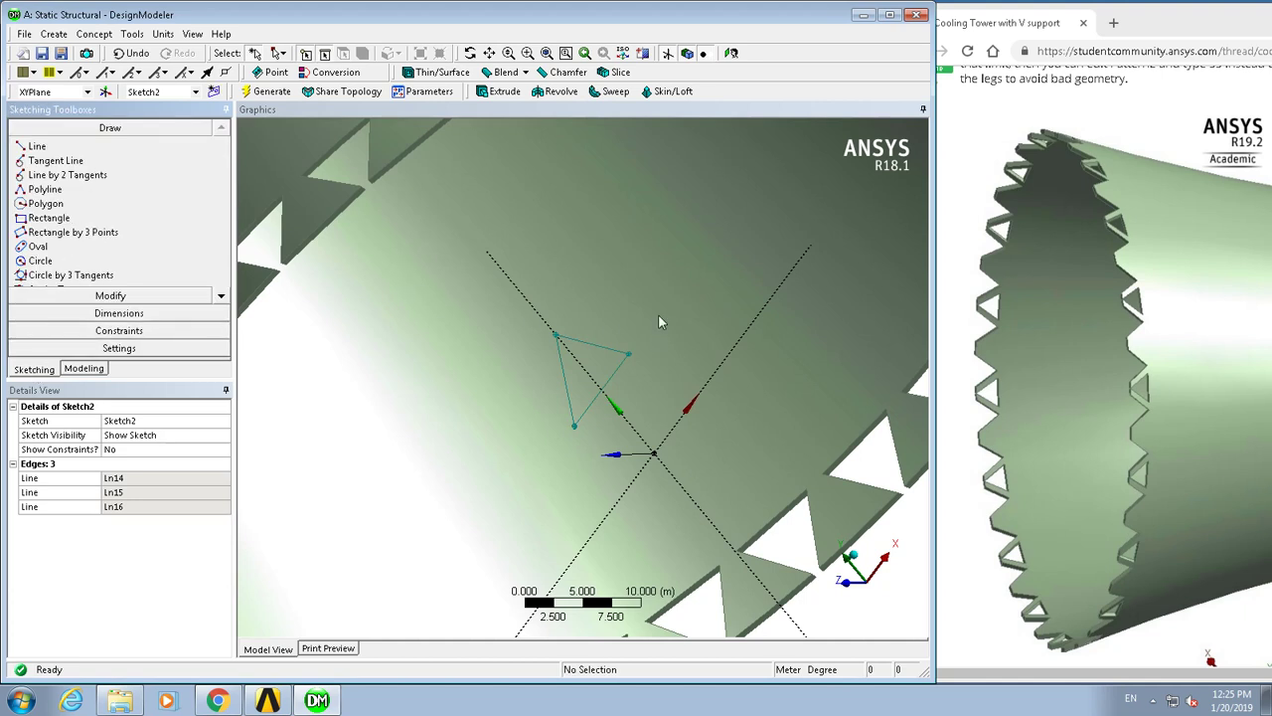
right_click_drag(656, 303, 504, 458)
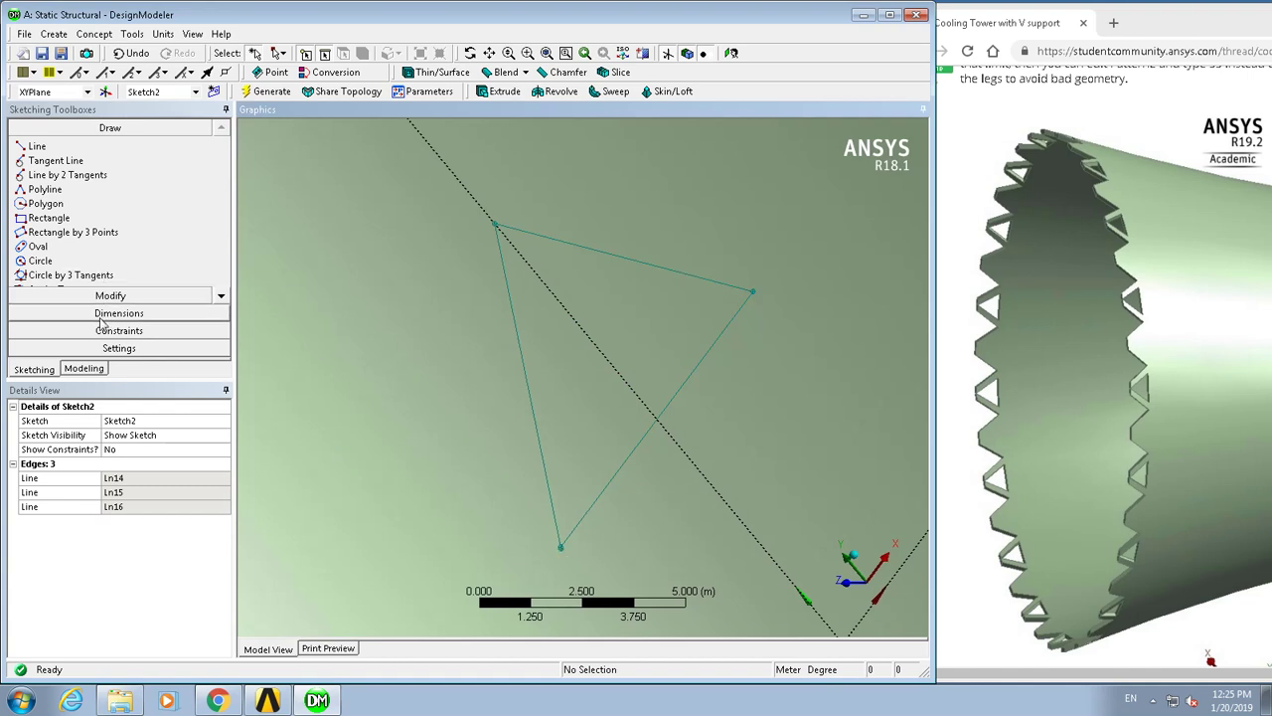
left_click(101, 297)
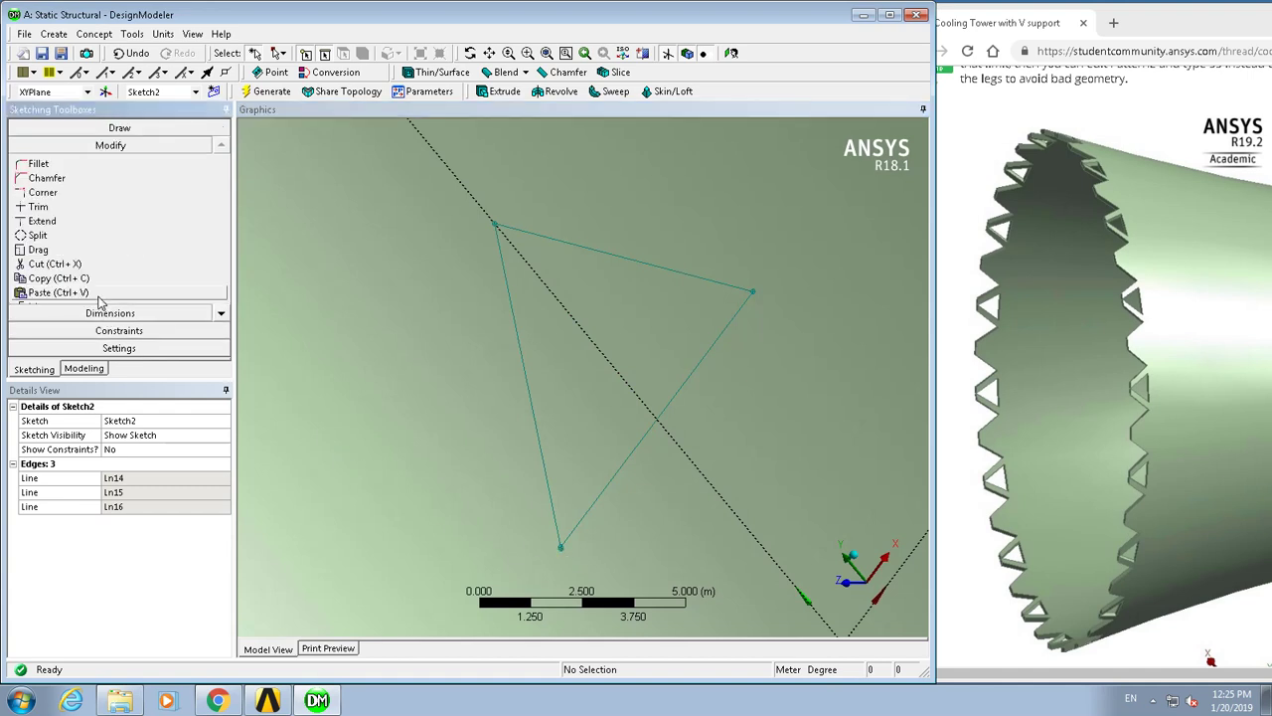
left_click(45, 250)
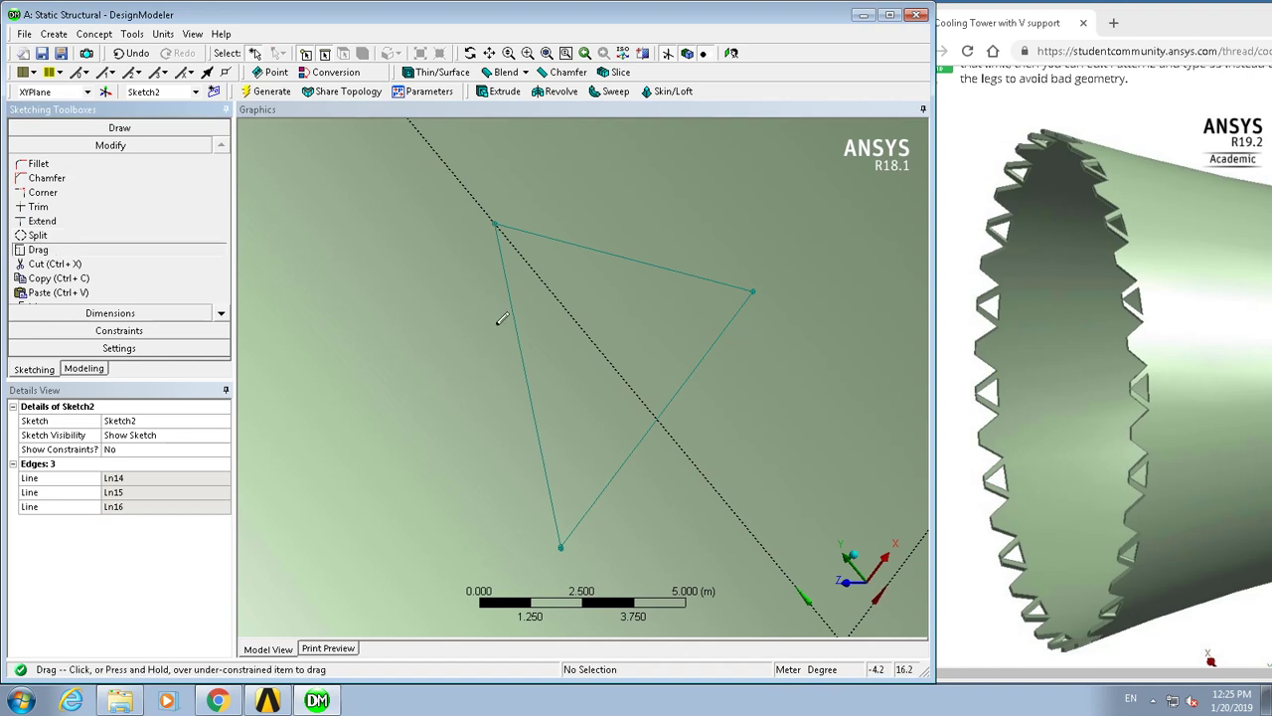
left_click(683, 382)
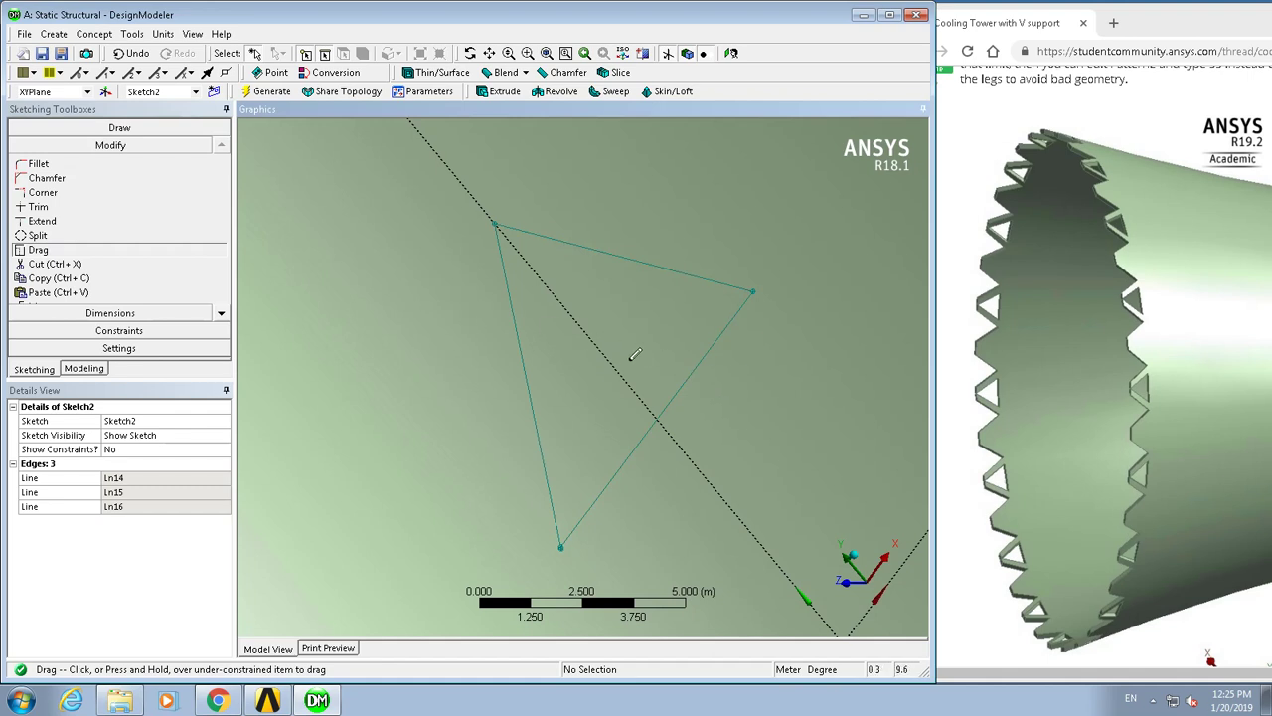
mouse_move(688, 378)
left_mouse_down()
mouse_move(717, 377)
mouse_move(684, 350)
mouse_move(710, 388)
mouse_move(688, 359)
left_mouse_up()
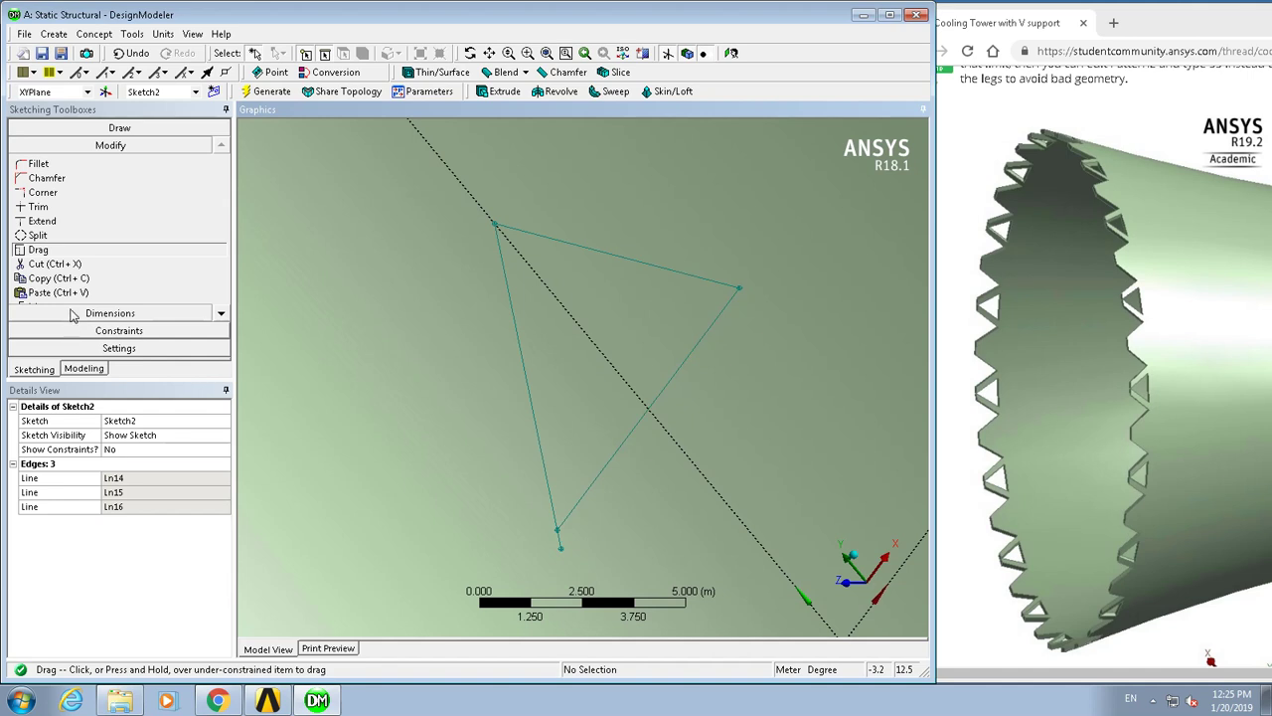
Trim the short piece of the slanted side that overhangs the triangle's base corner, and inspect that corner up close
left_click(37, 207)
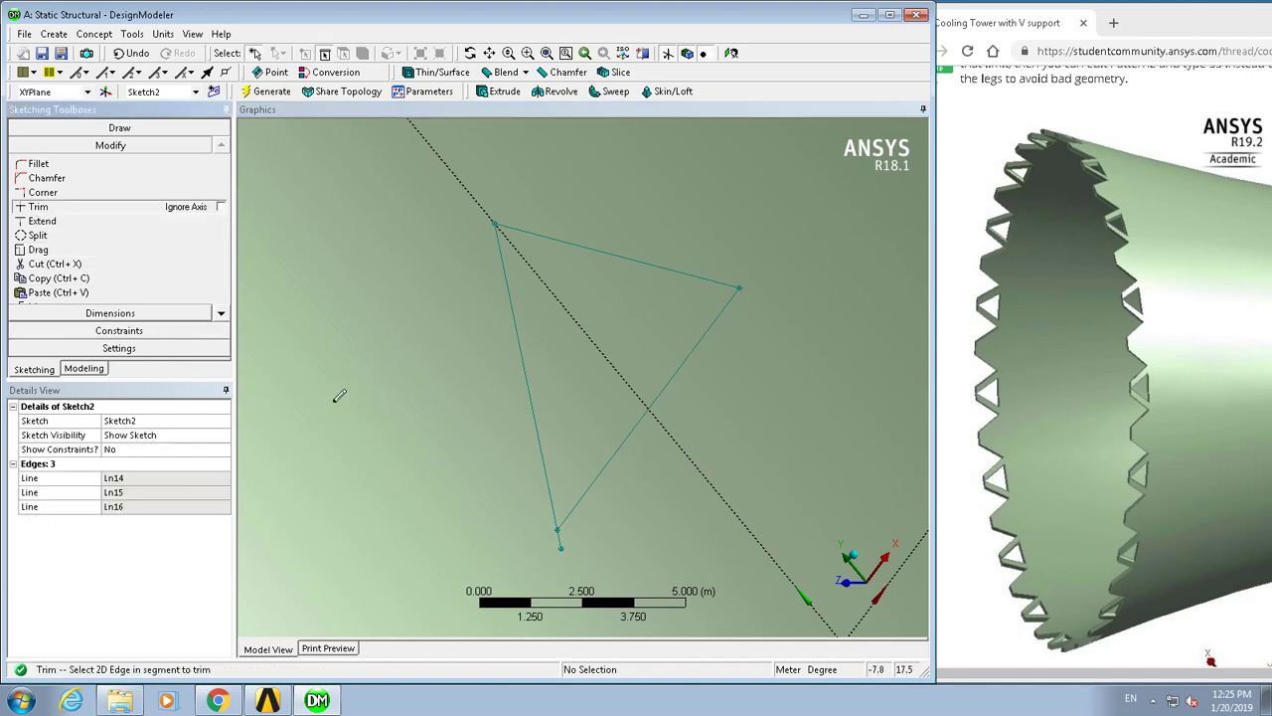
left_click(560, 540)
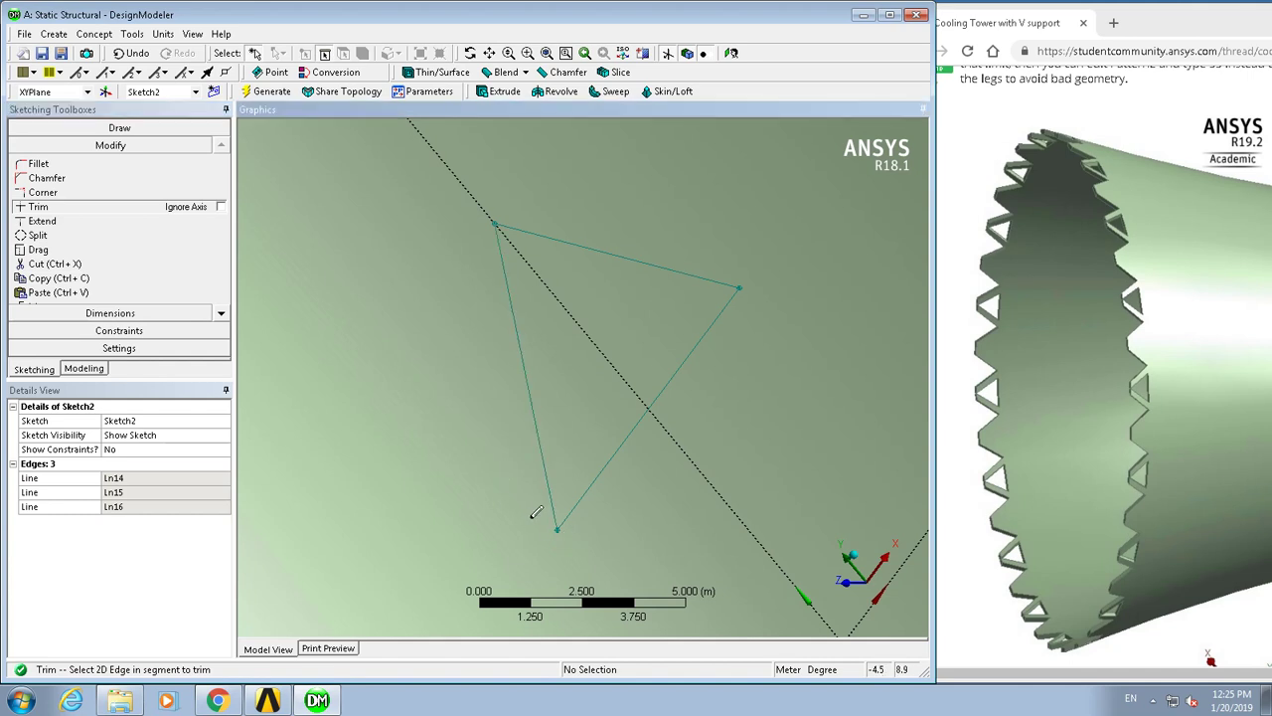
right_click_drag(534, 512, 583, 537)
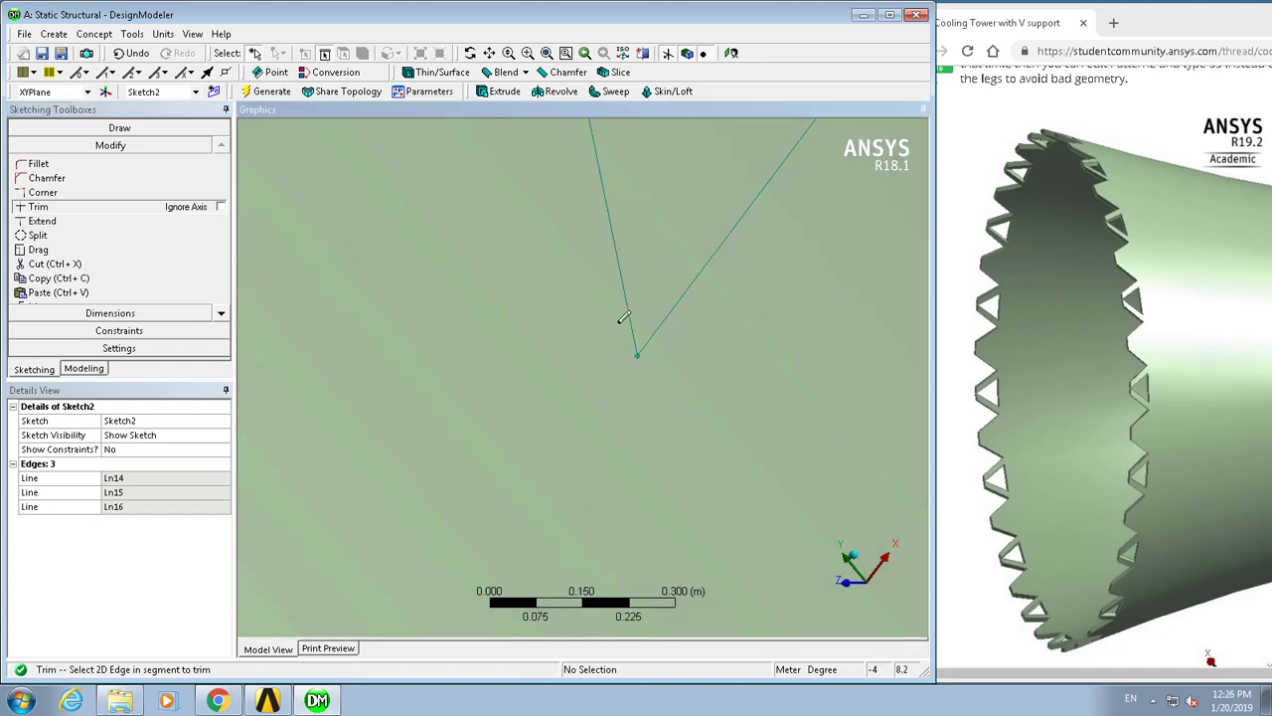
scroll(506, 344, "up", 2)
scroll(504, 345, "down", 6)
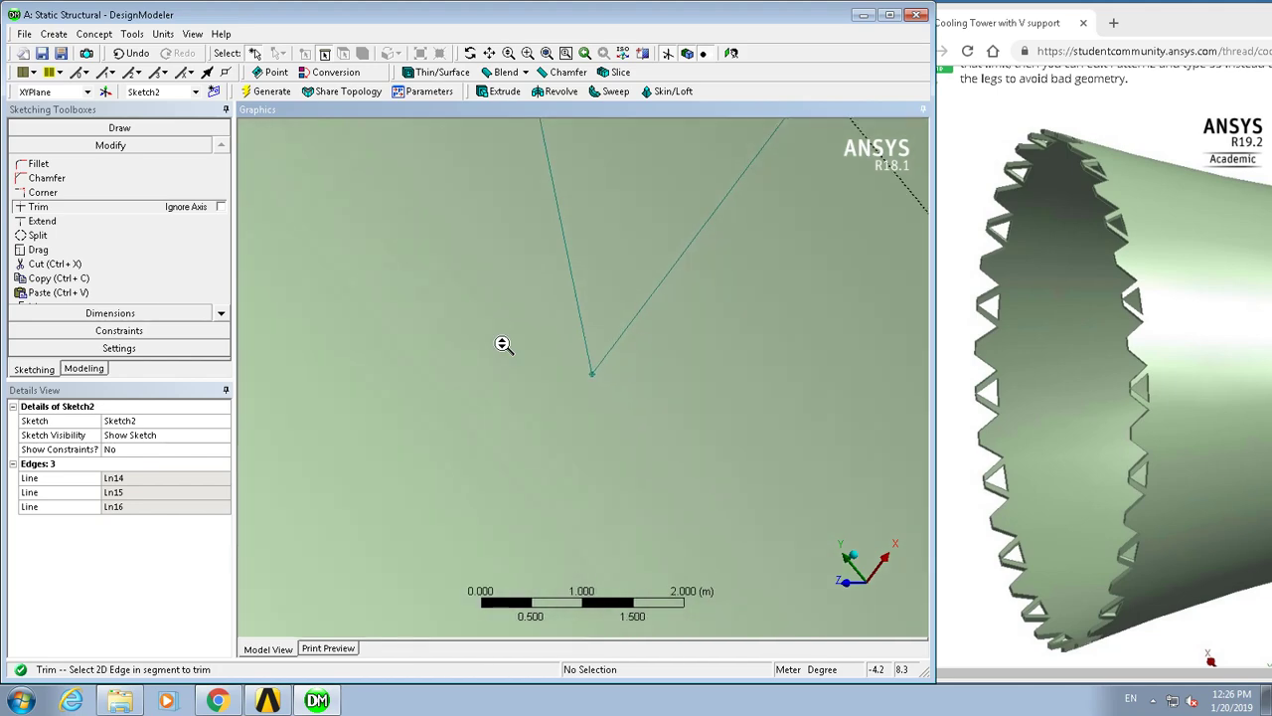
scroll(504, 345, "down", 4)
scroll(503, 345, "up", 1)
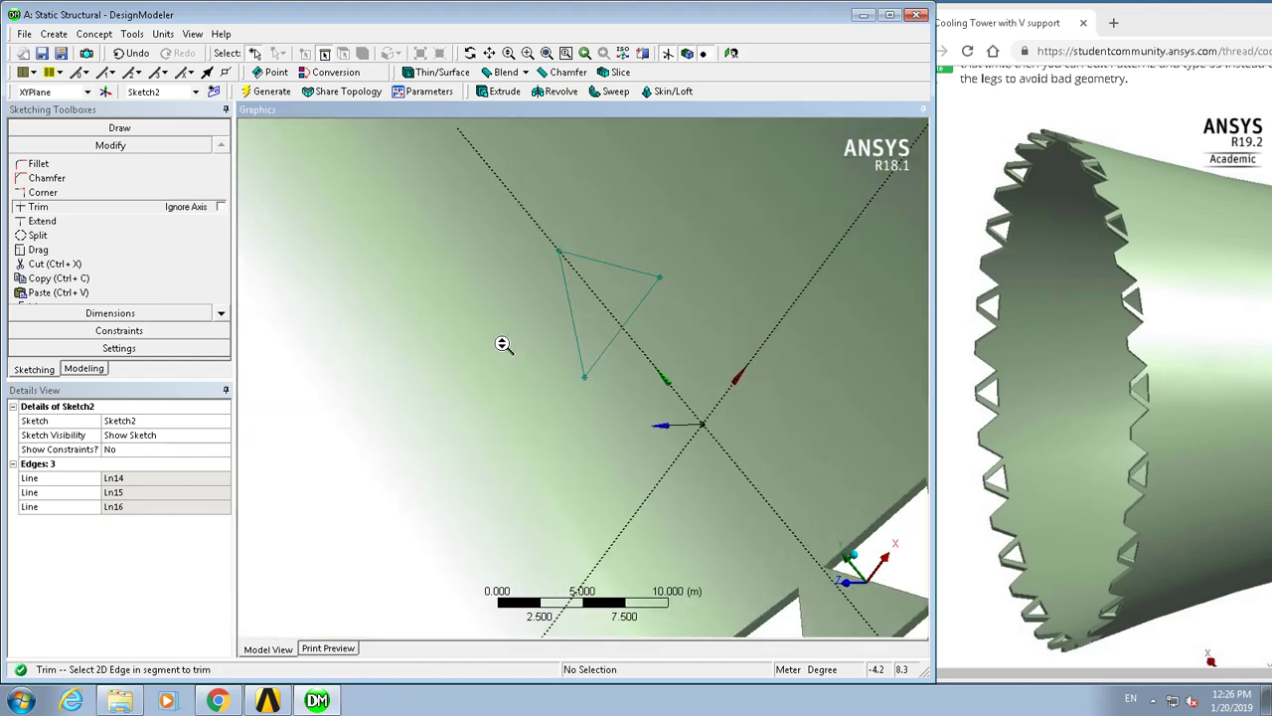
Pull the triangle's base corner slightly closer to the apex with the Drag tool, and return to the model features
left_click(38, 249)
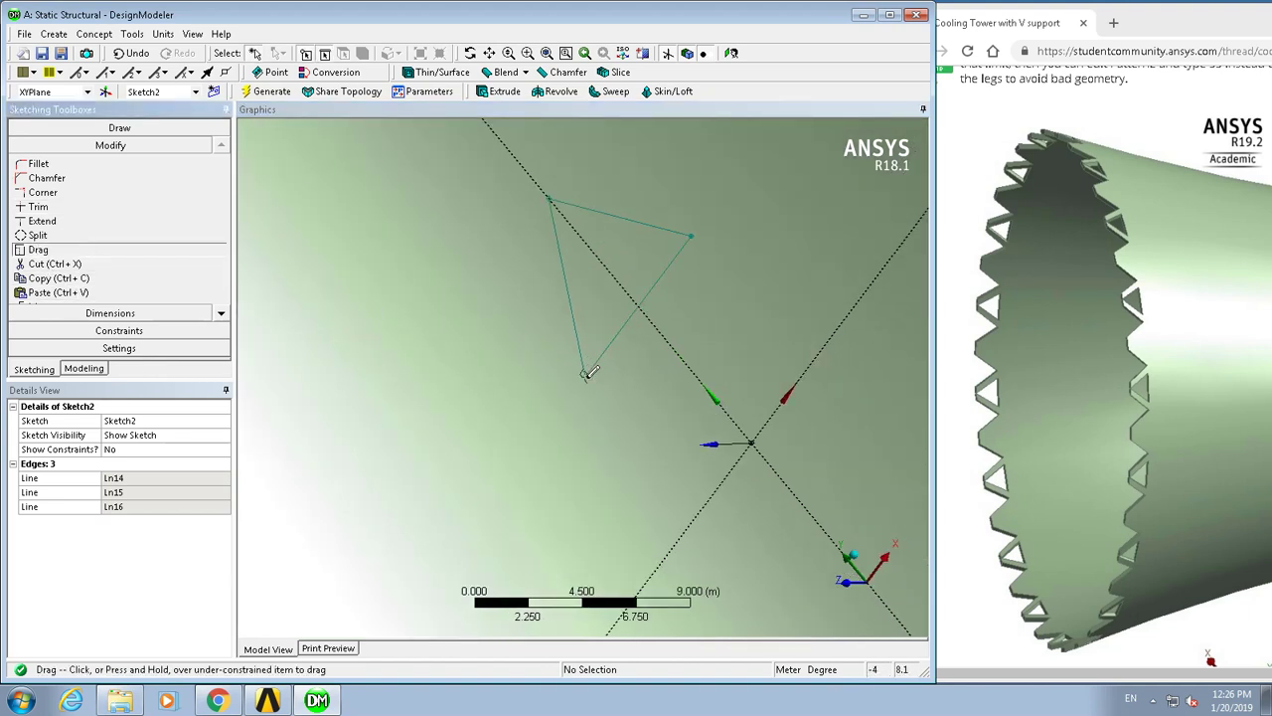
left_click_drag(587, 374, 592, 363)
left_click_drag(616, 350, 589, 362)
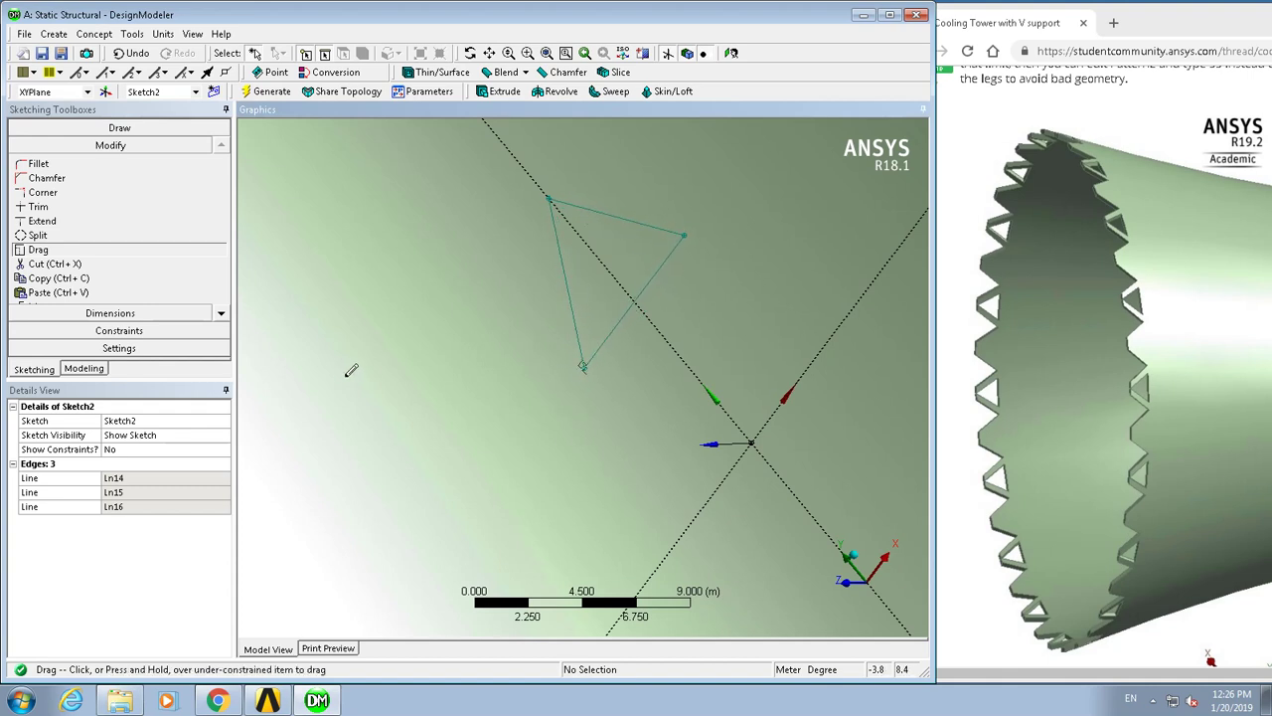
left_click(84, 369)
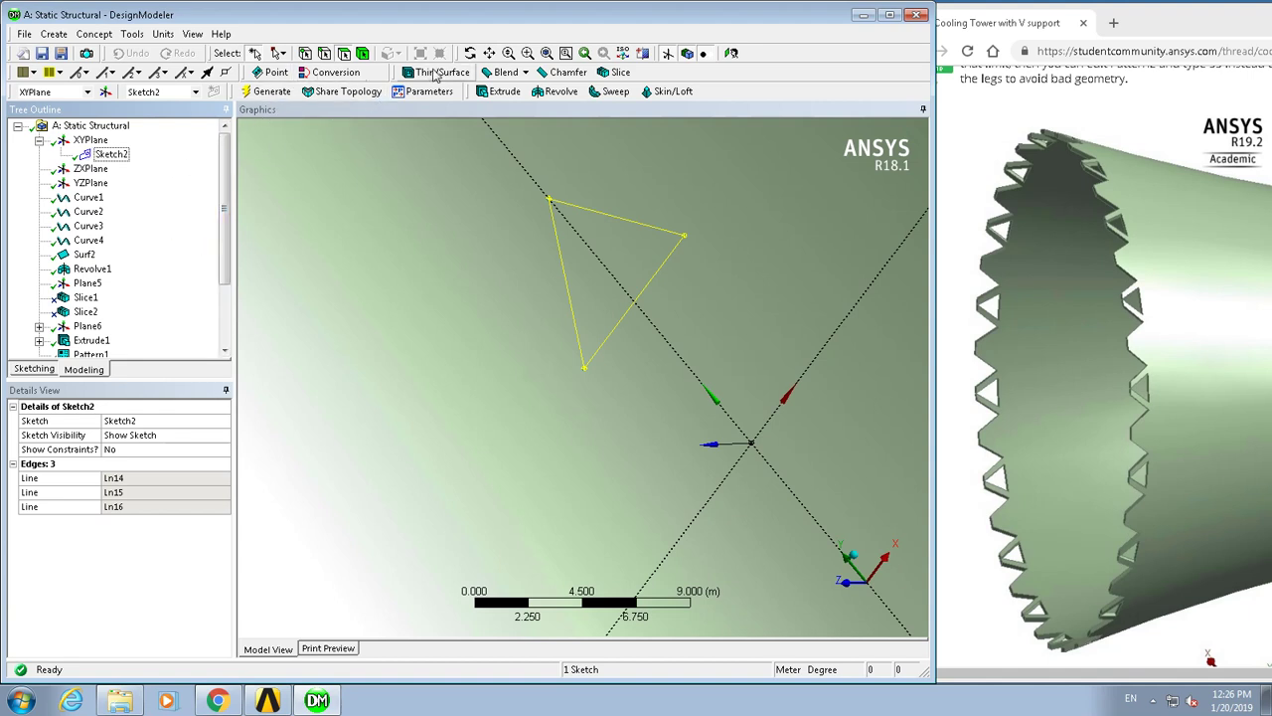
Extrude the inner triangle Sketch2 to a 70 m depth in the normal direction as a frozen body
left_click(500, 92)
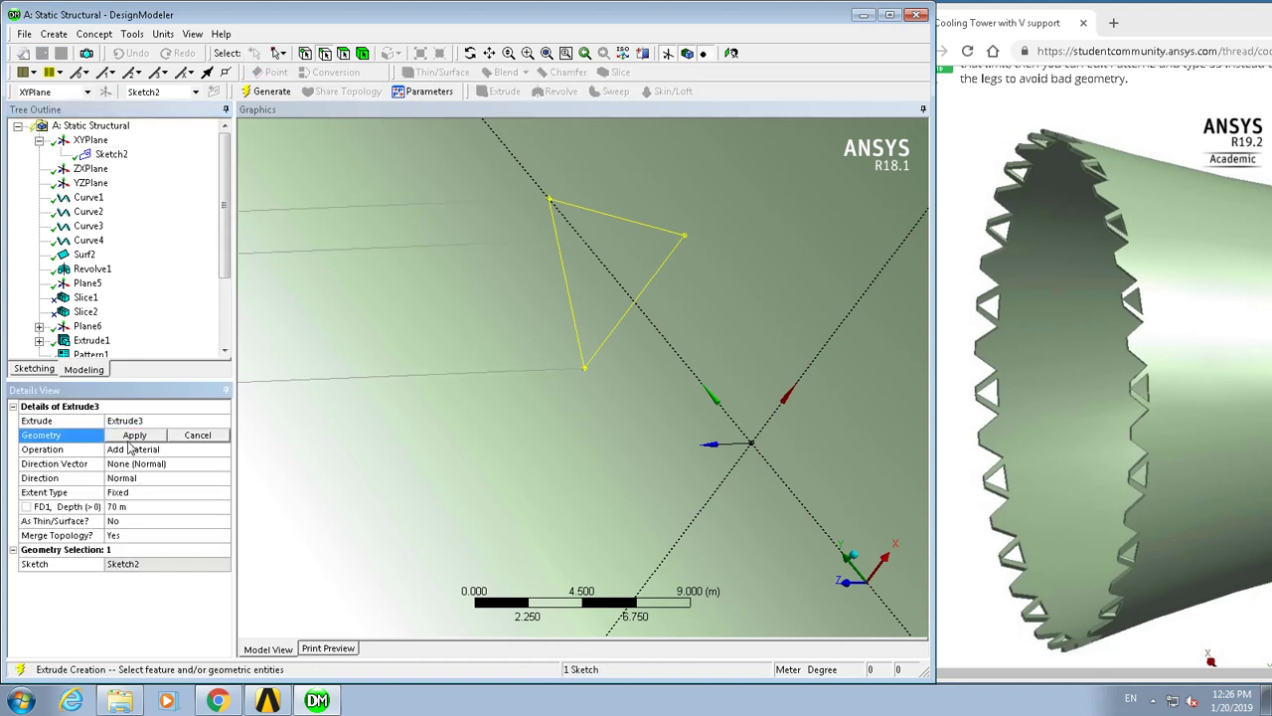
left_click(136, 449)
left_click(225, 450)
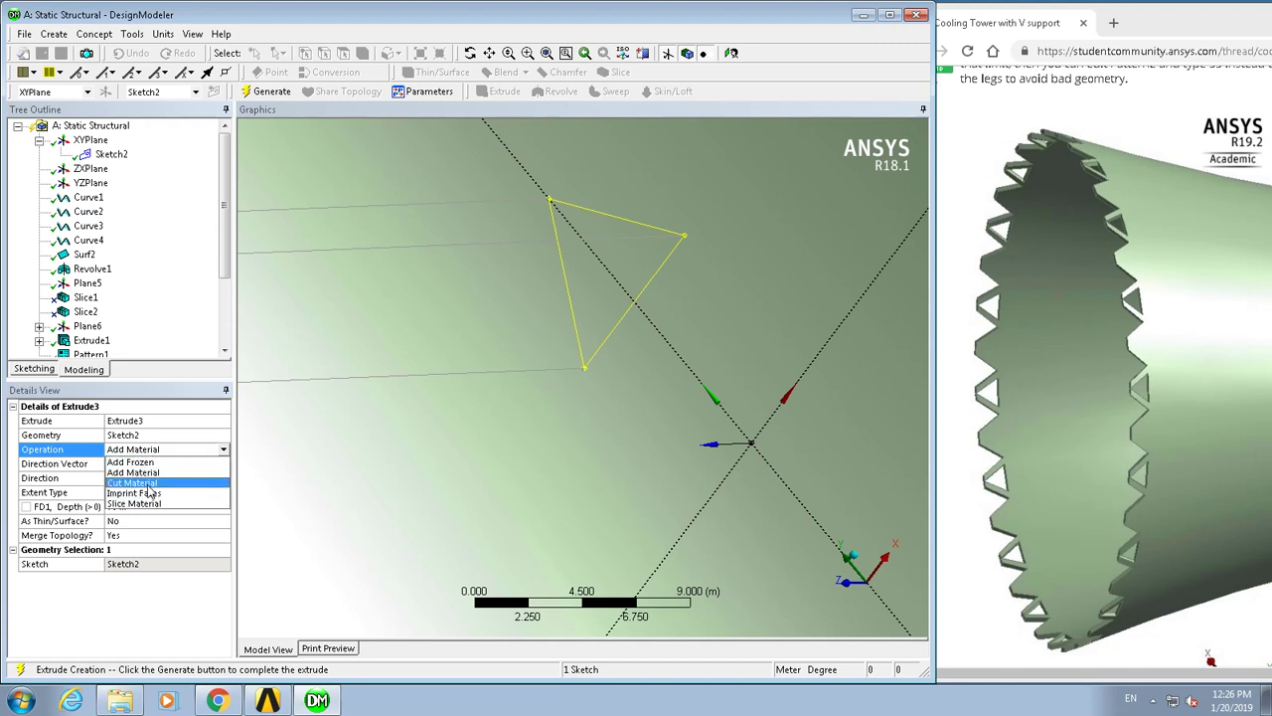
left_click(139, 462)
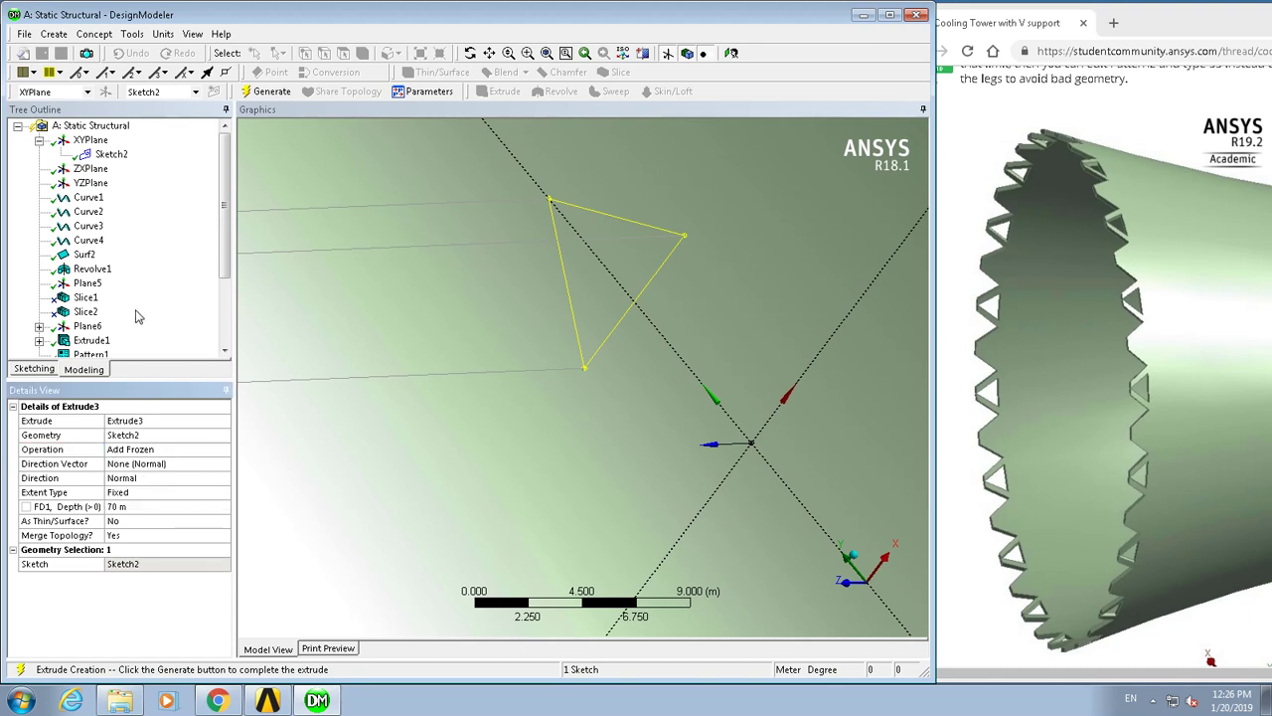
left_click(274, 91)
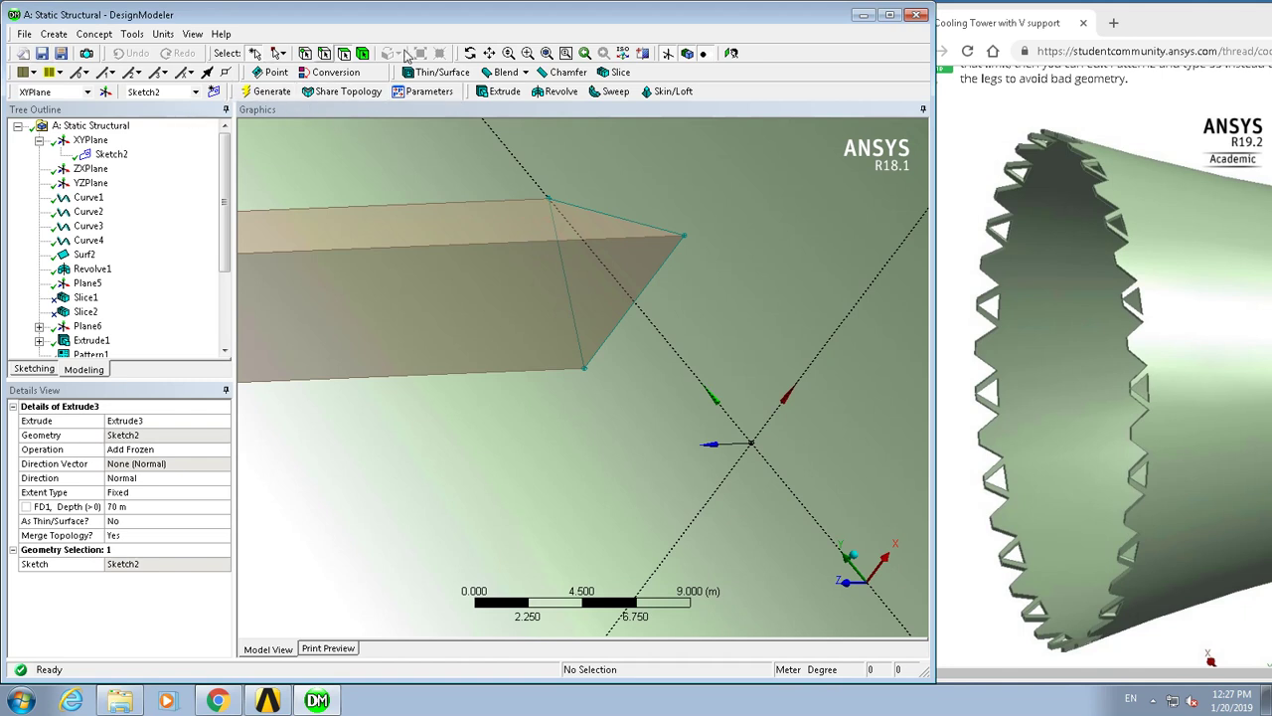
left_click(547, 53)
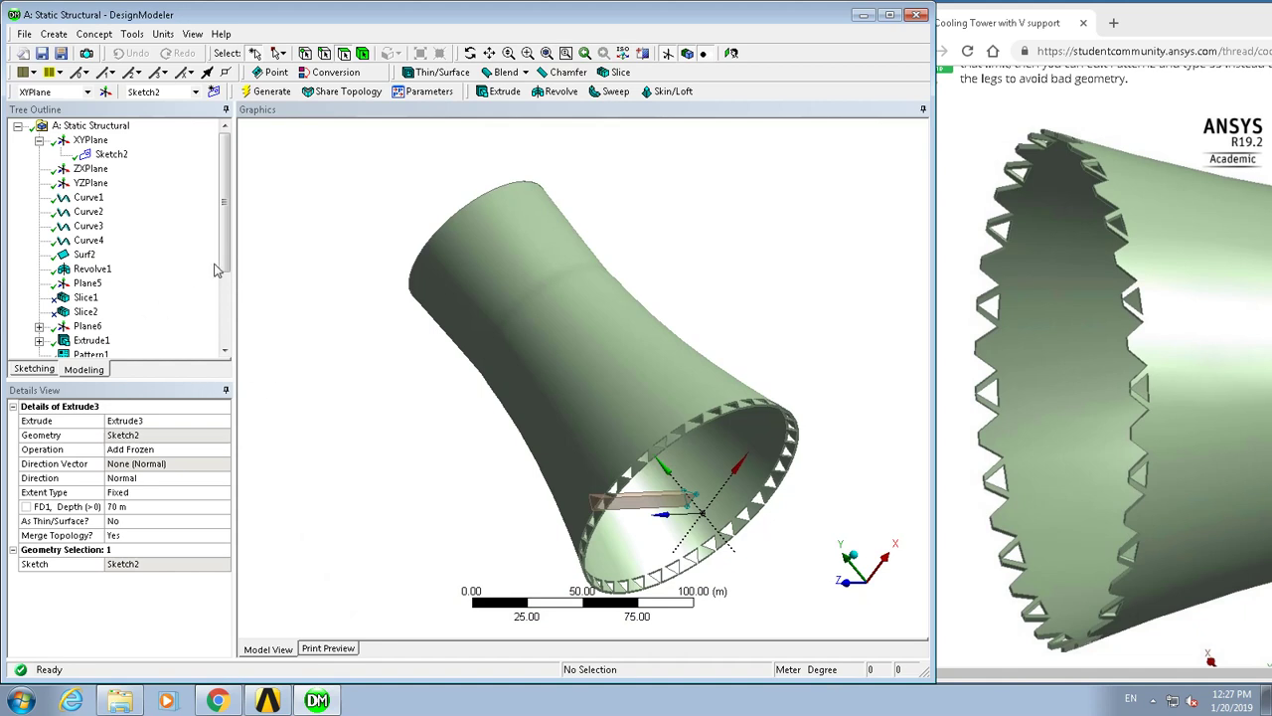
Pattern the triangular prism circularly around the XYPlane's Y axis with 35 evenly spaced copies
left_click_drag(226, 263, 230, 307)
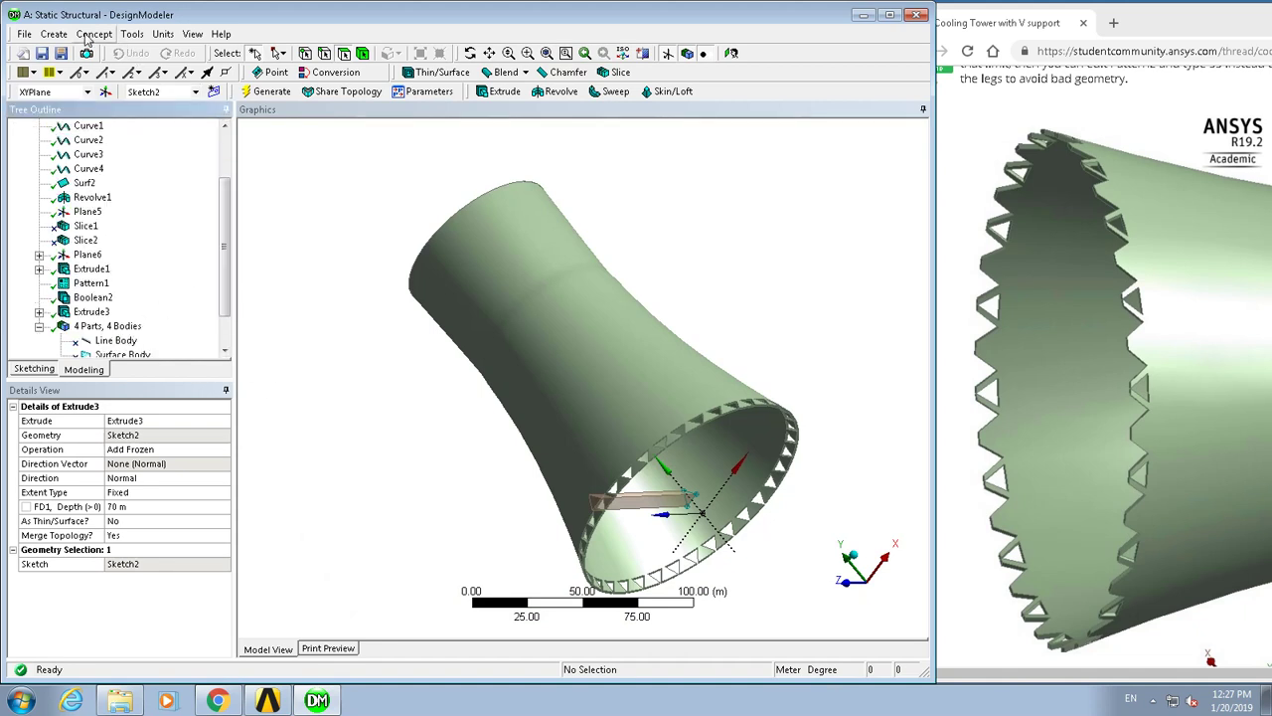
left_click(55, 35)
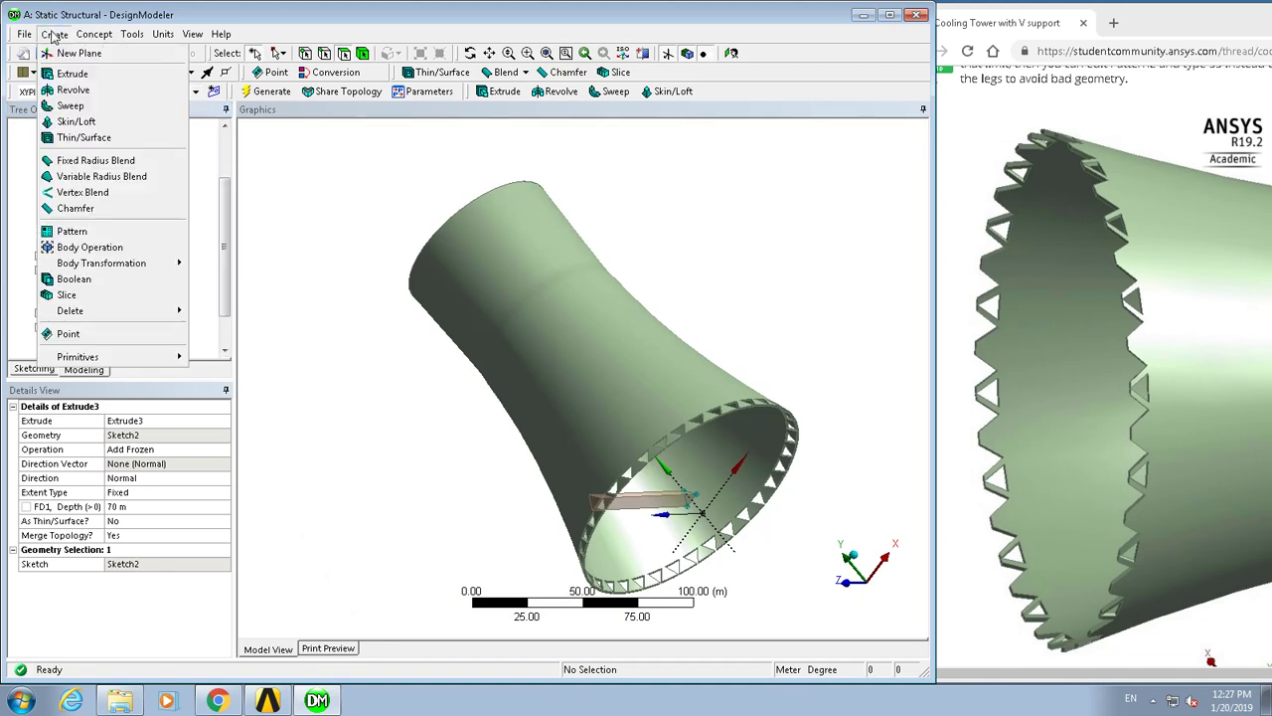
left_click(79, 233)
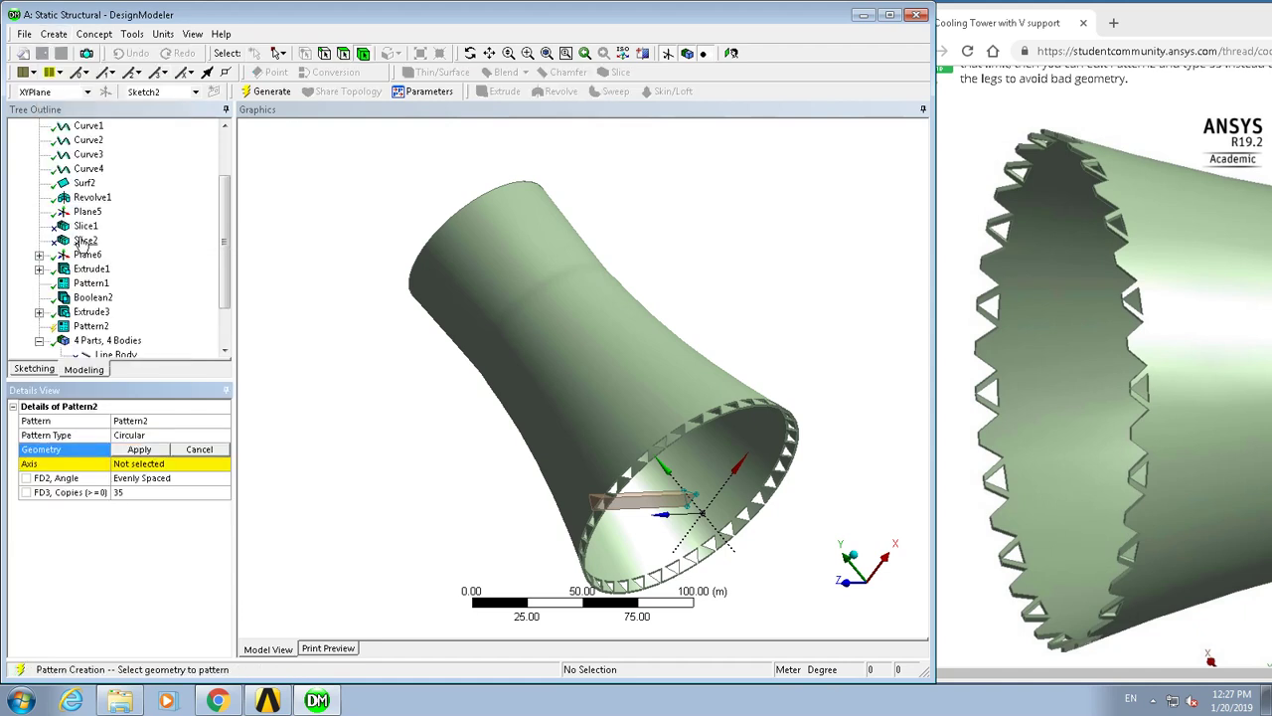
left_click(127, 449)
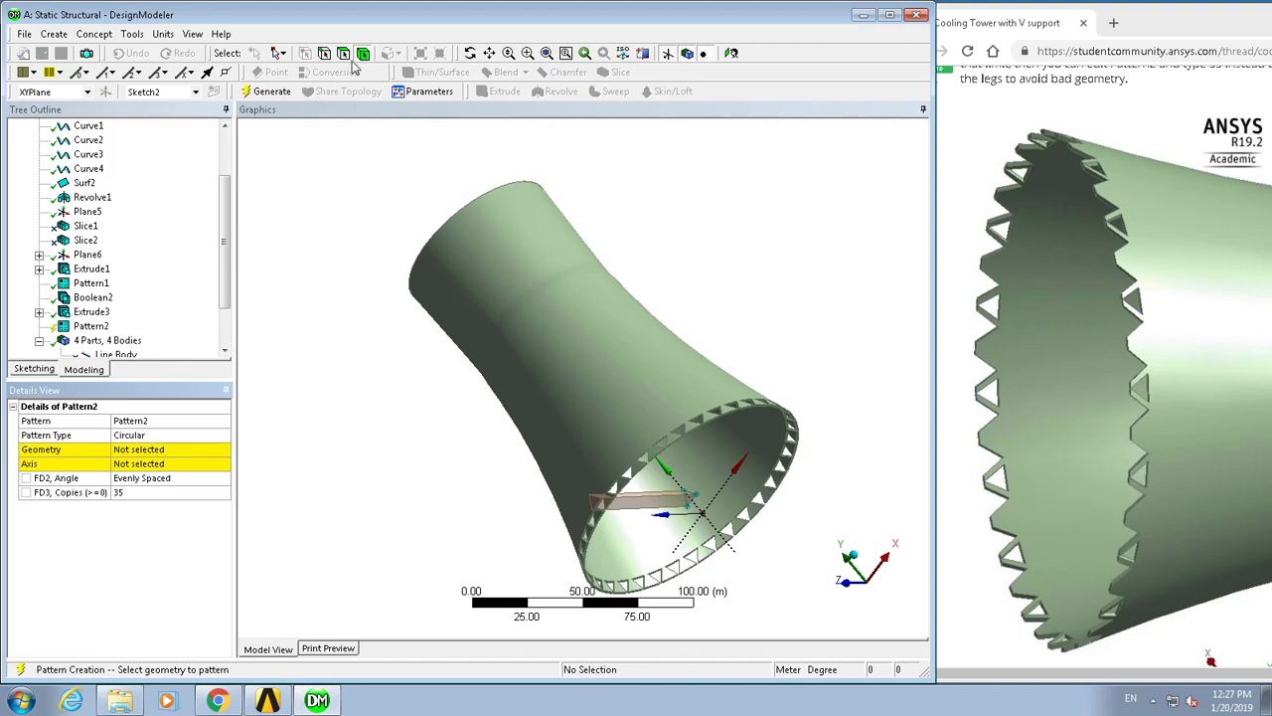
left_click(128, 449)
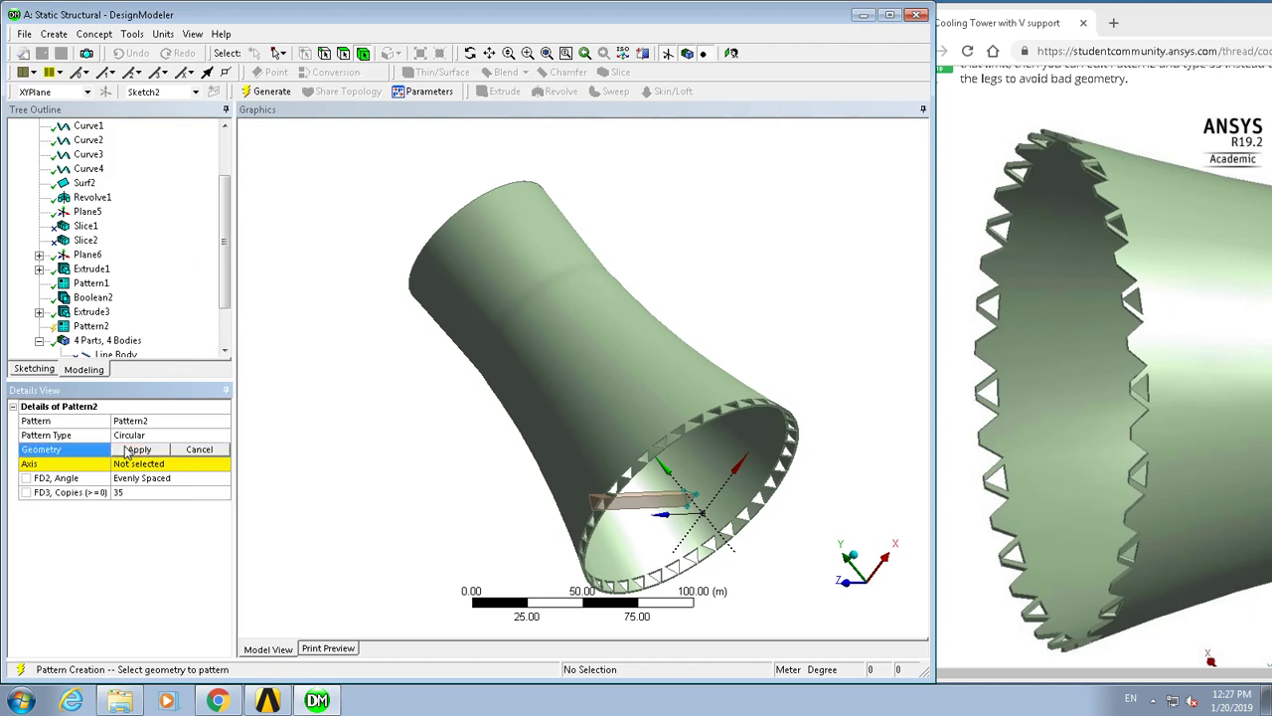
left_click(641, 508)
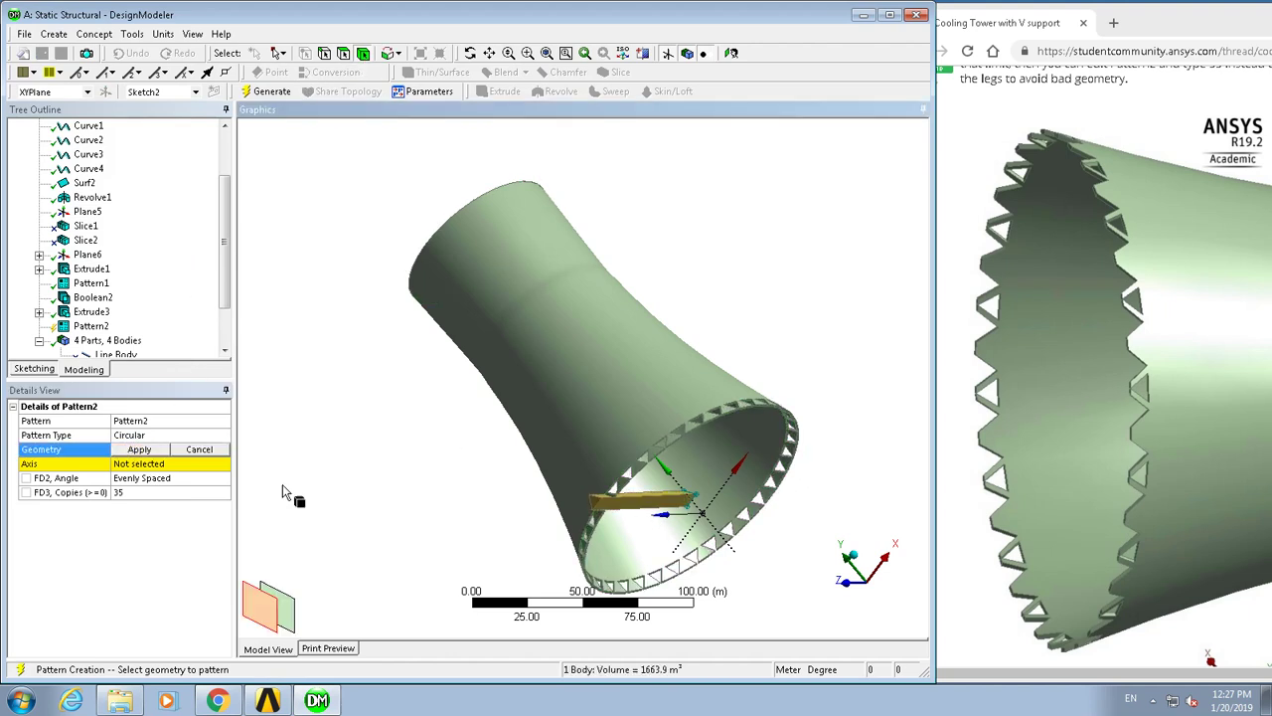
left_click(136, 449)
left_click(125, 464)
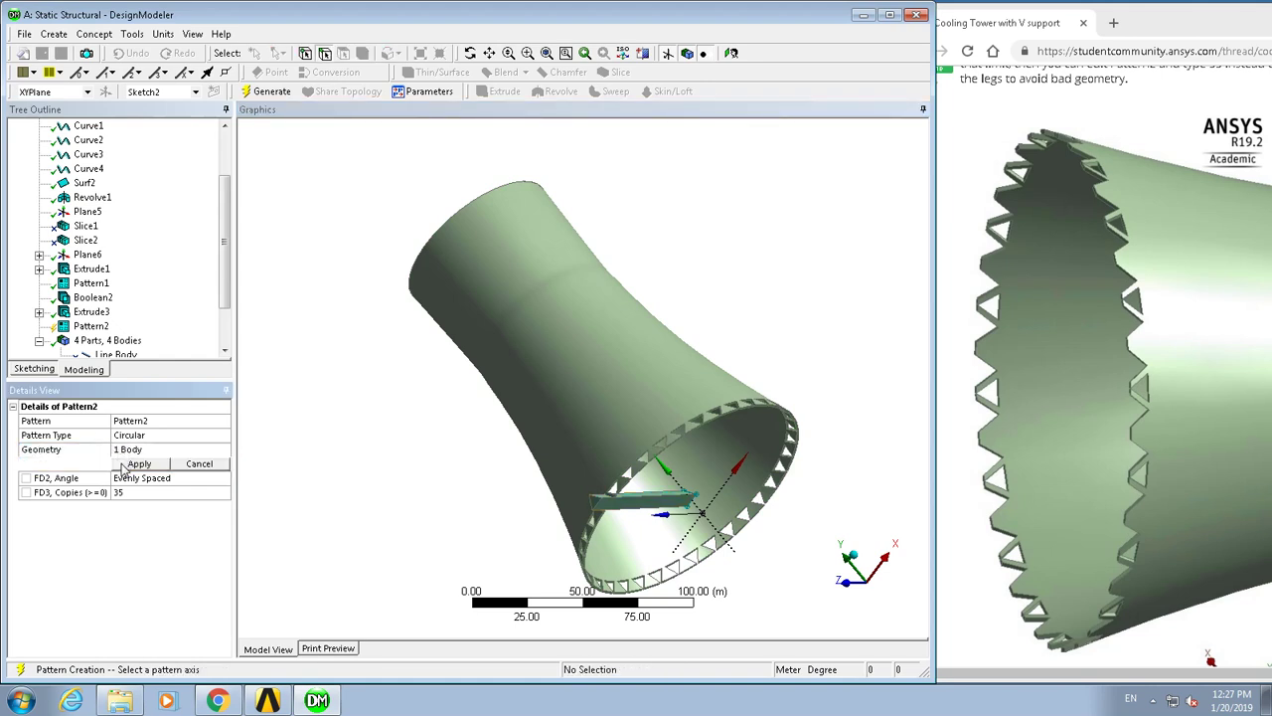
left_click(676, 485)
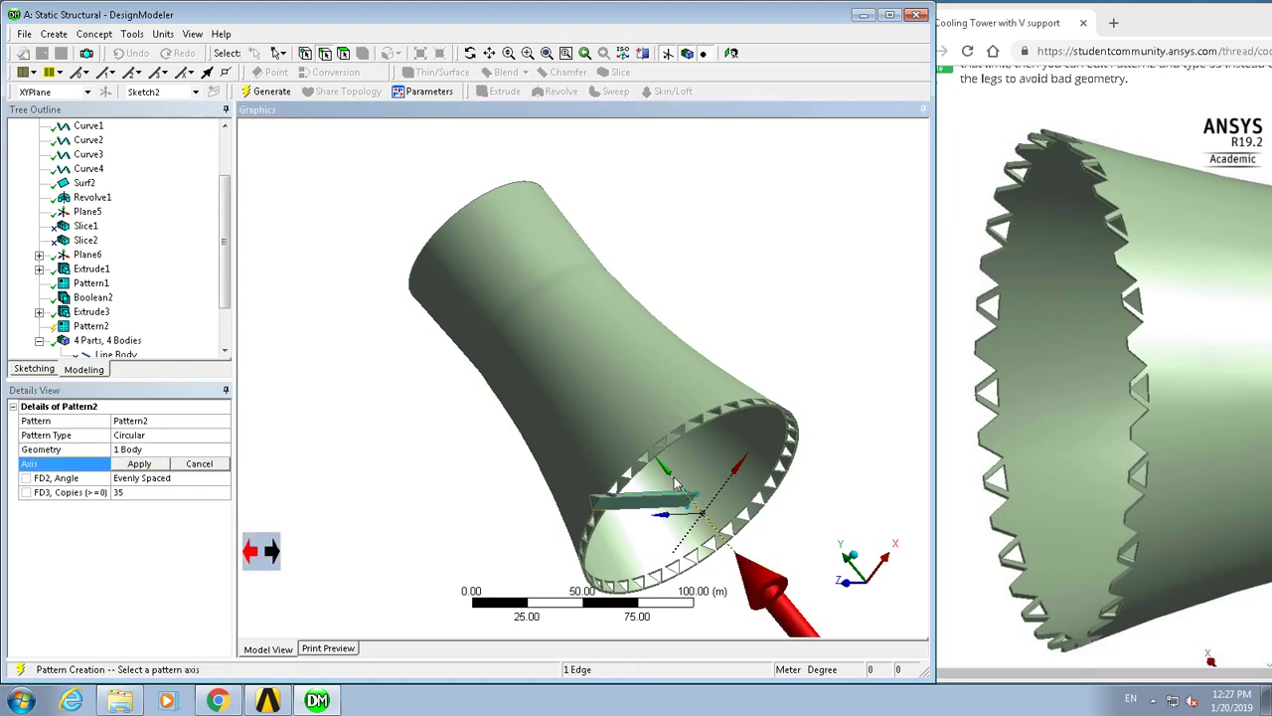
left_click(139, 464)
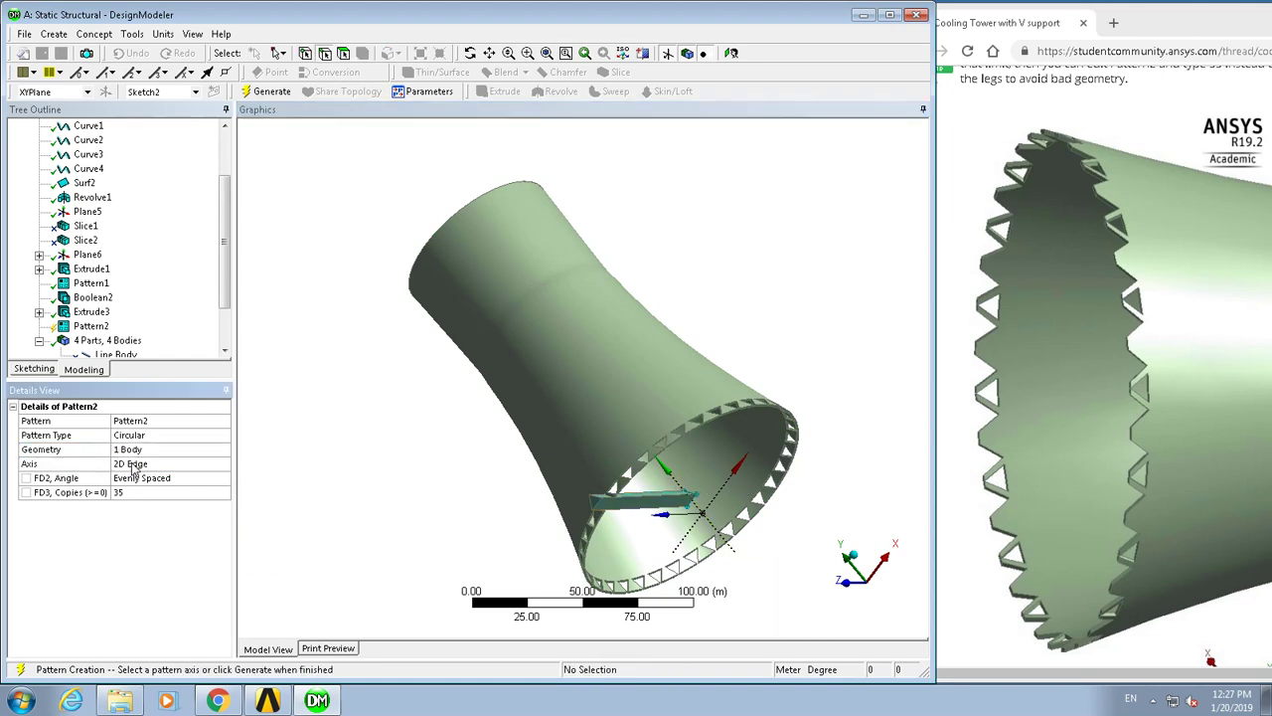
left_click(266, 91)
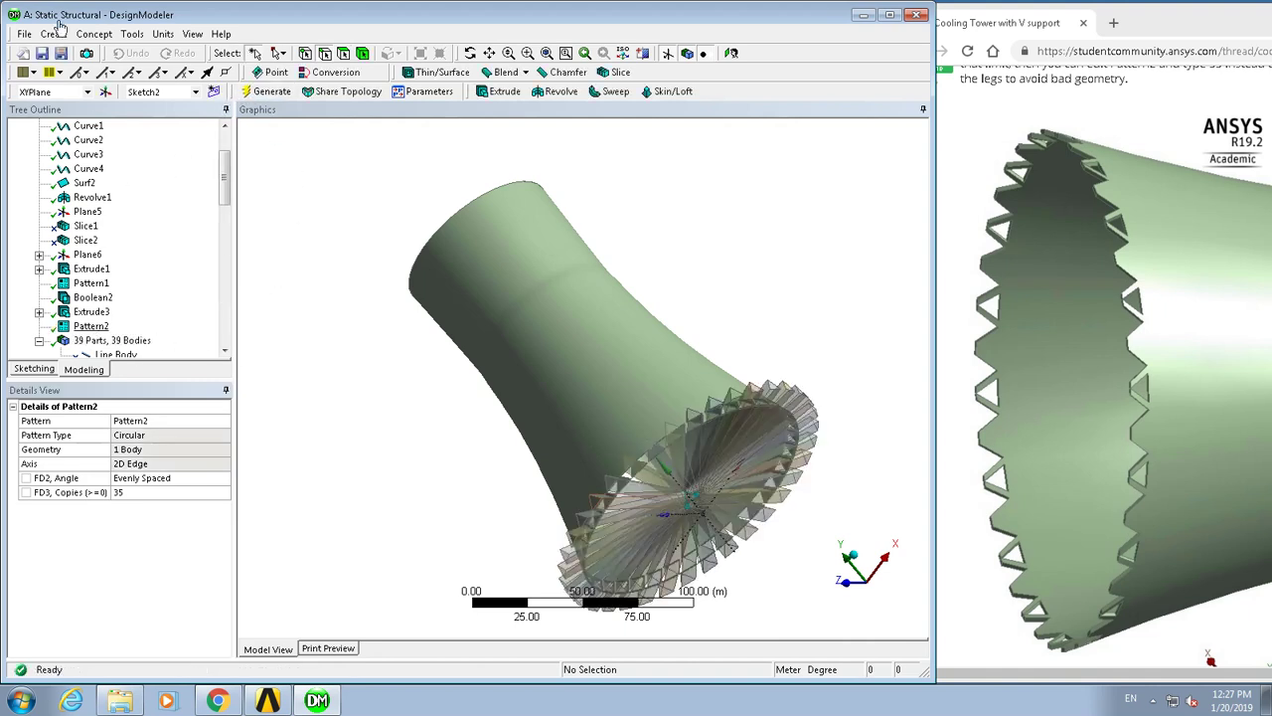
Subtract all 36 triangular prisms from the cooling tower shell with a Boolean, without preserving the tool bodies, and inspect the resulting legs up close
left_click(54, 35)
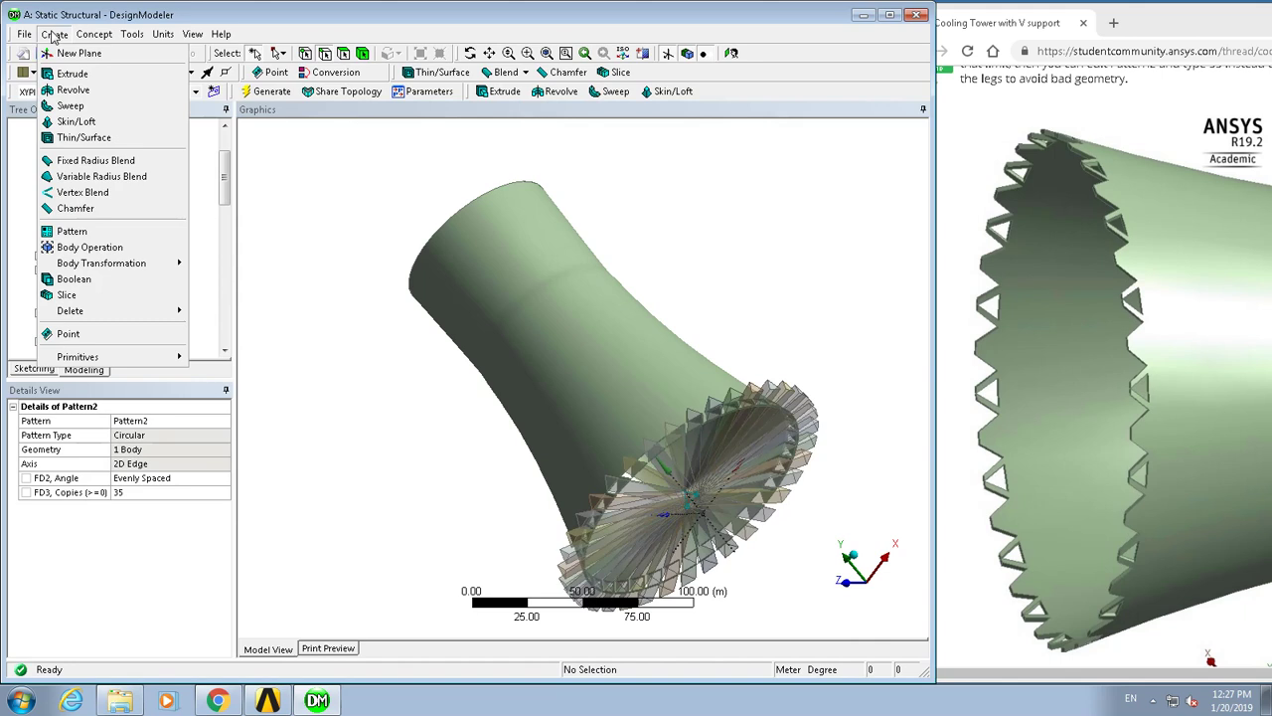
left_click(74, 278)
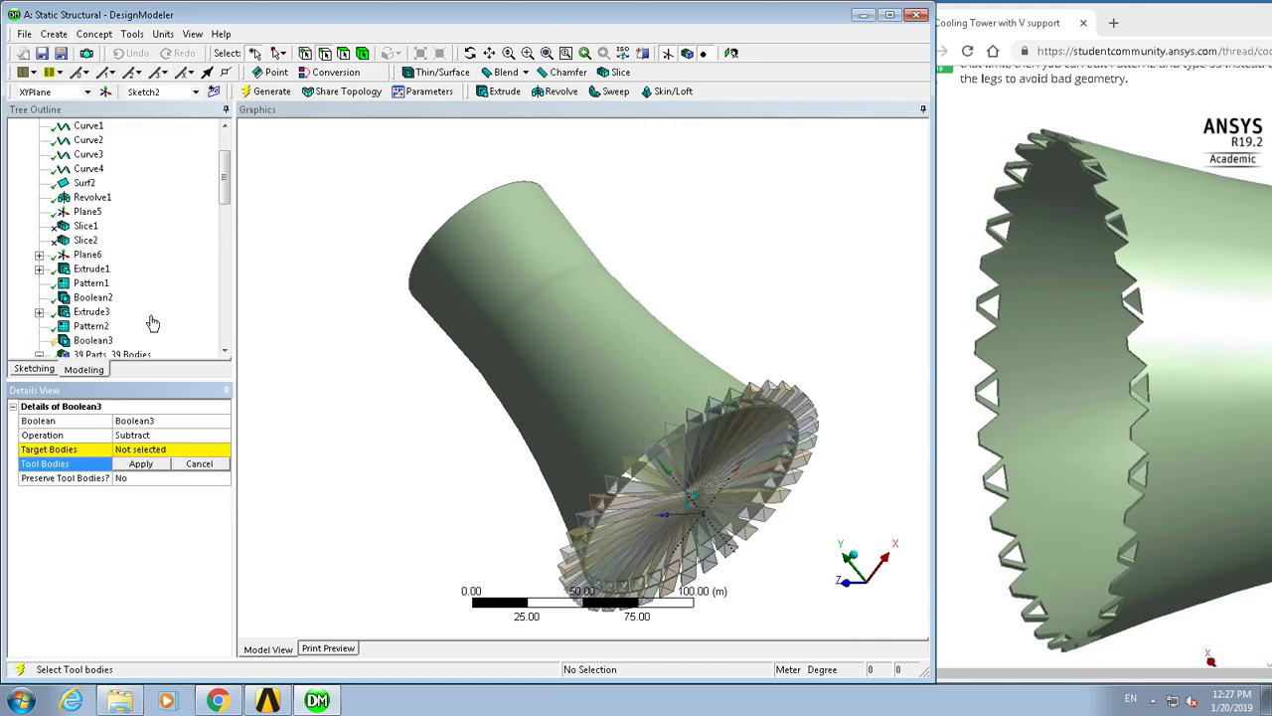
right_click(343, 373)
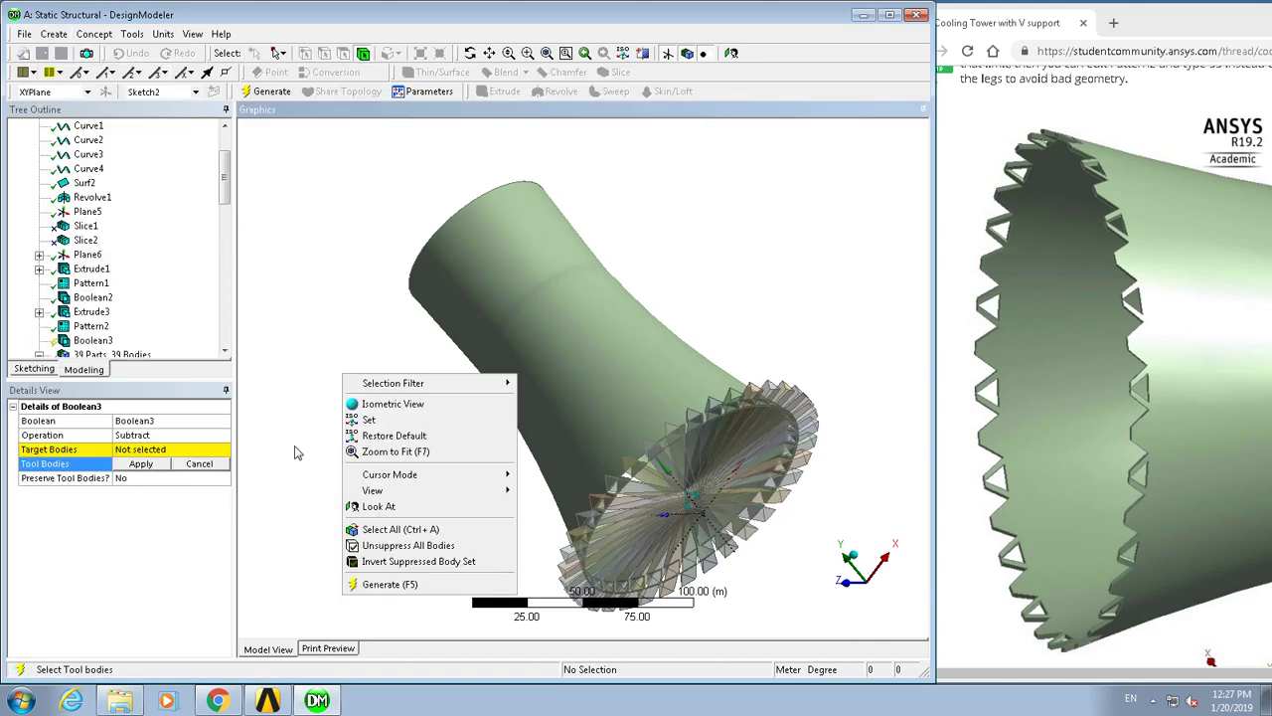
left_click(355, 528)
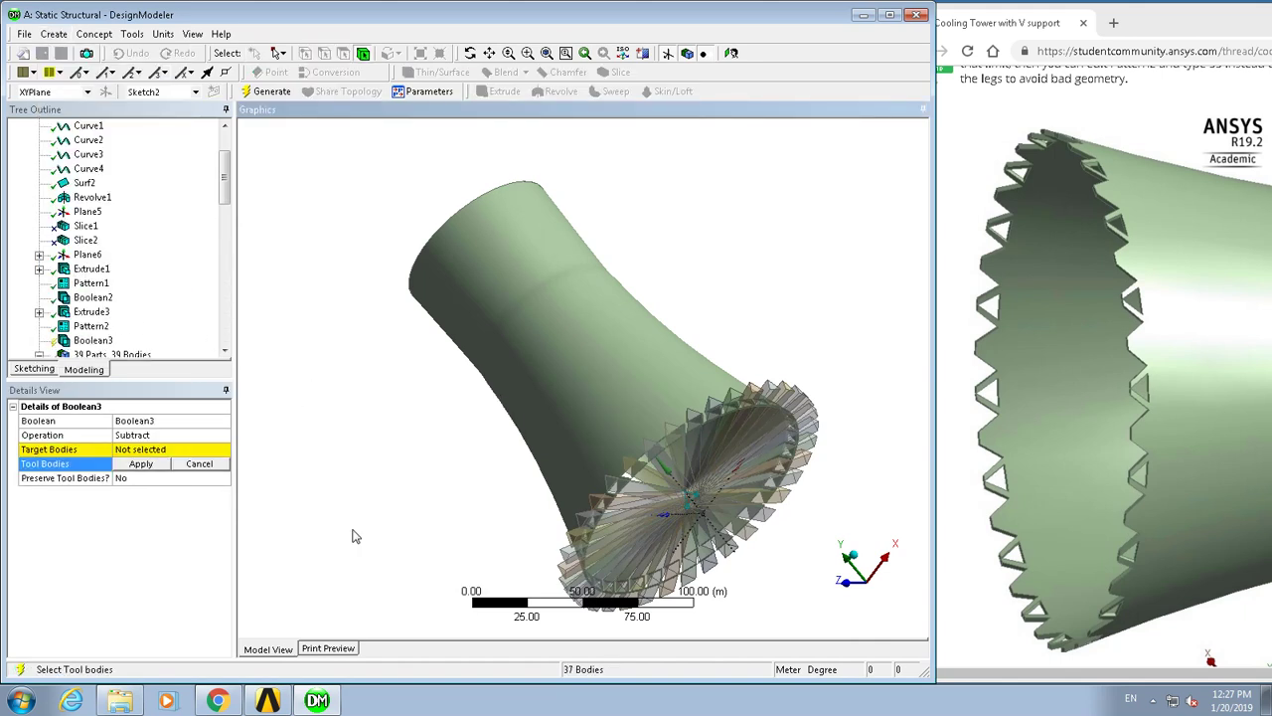
left_click(574, 415, "ctrl")
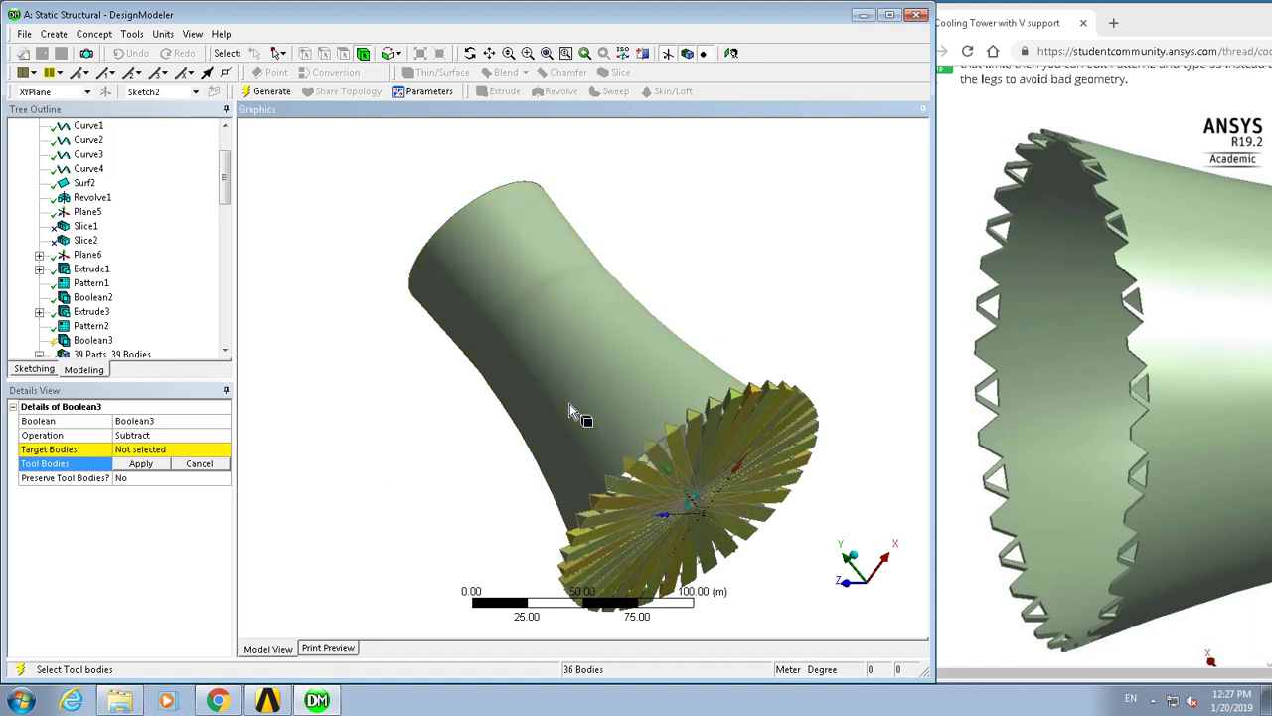
left_click(139, 464)
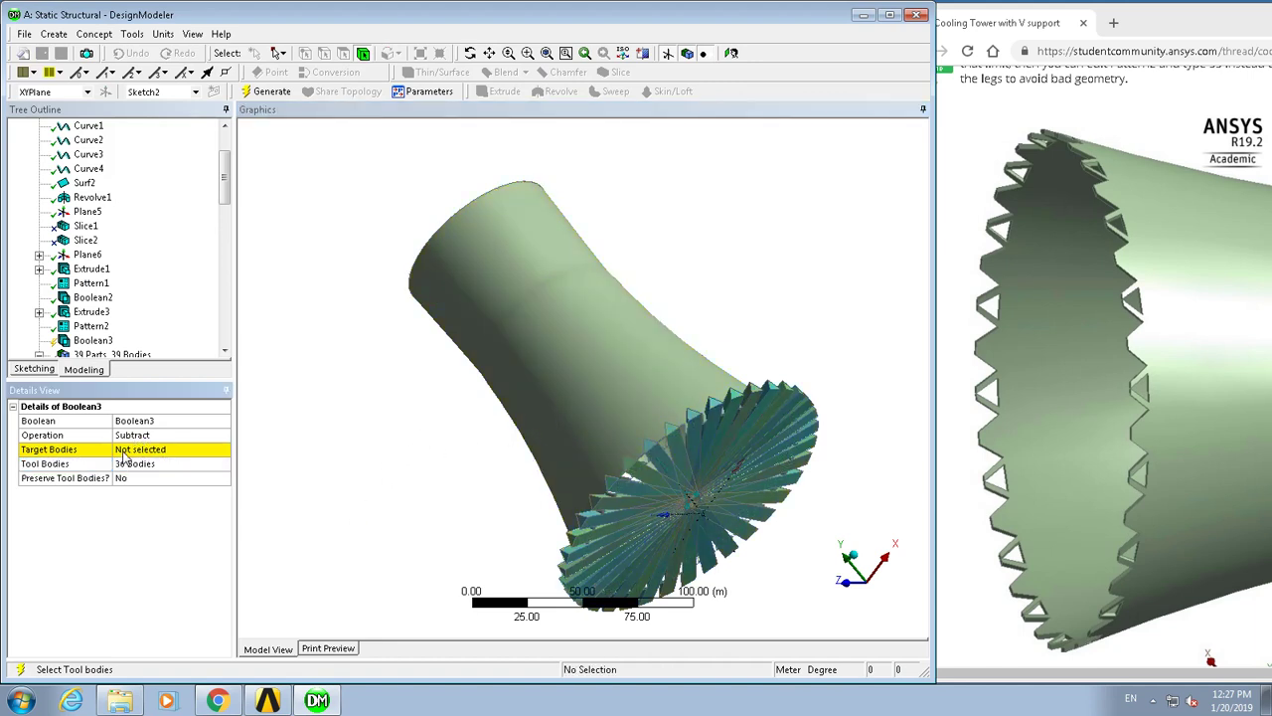
left_click(125, 452)
left_click(556, 380)
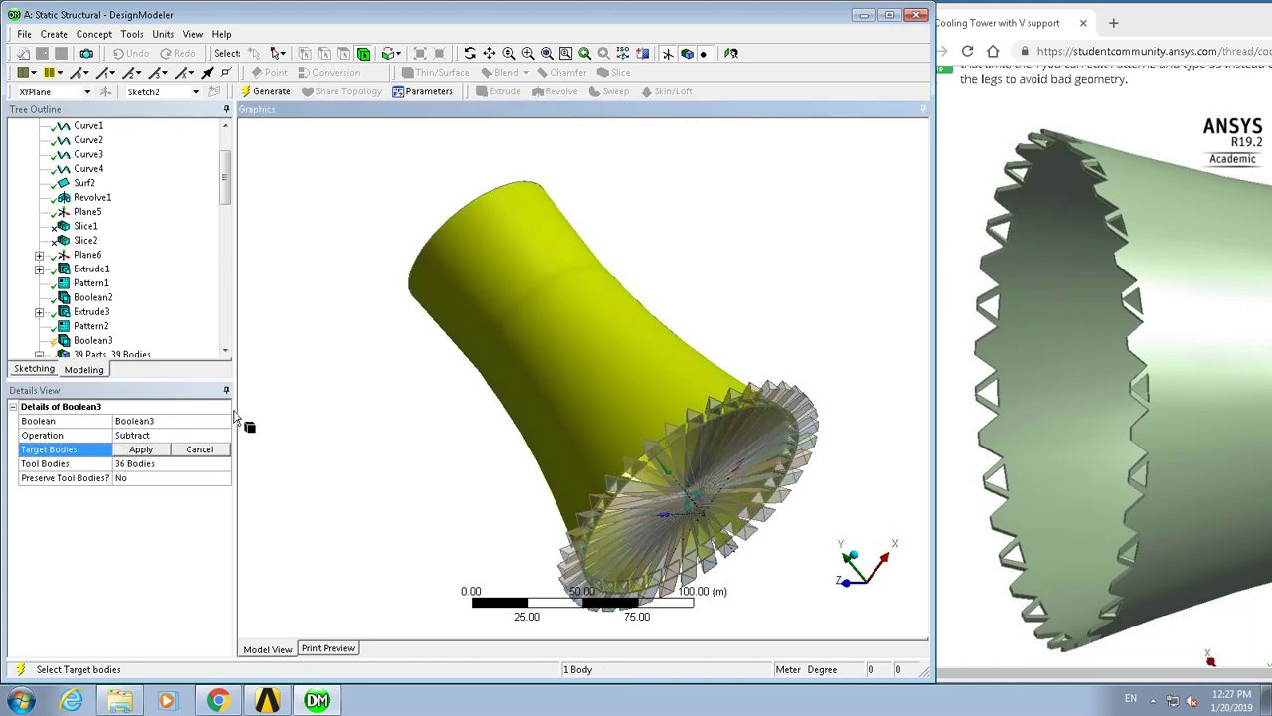
left_click(141, 452)
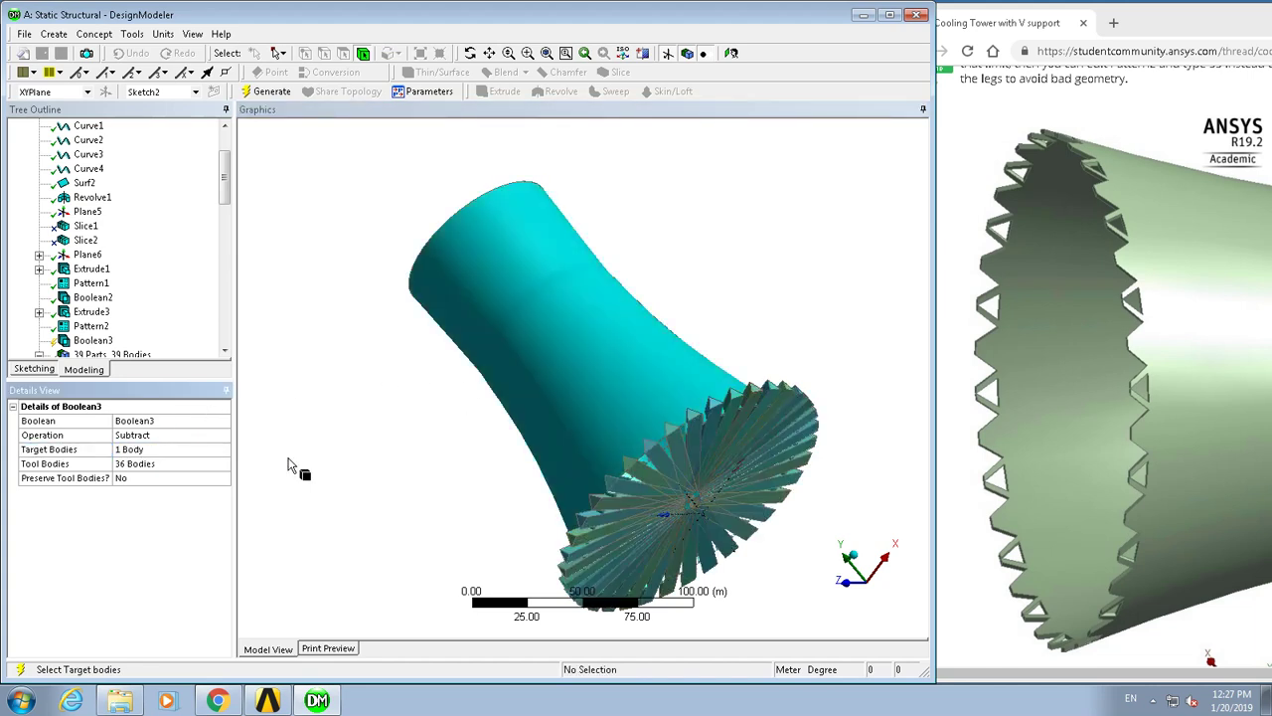
left_click(269, 91)
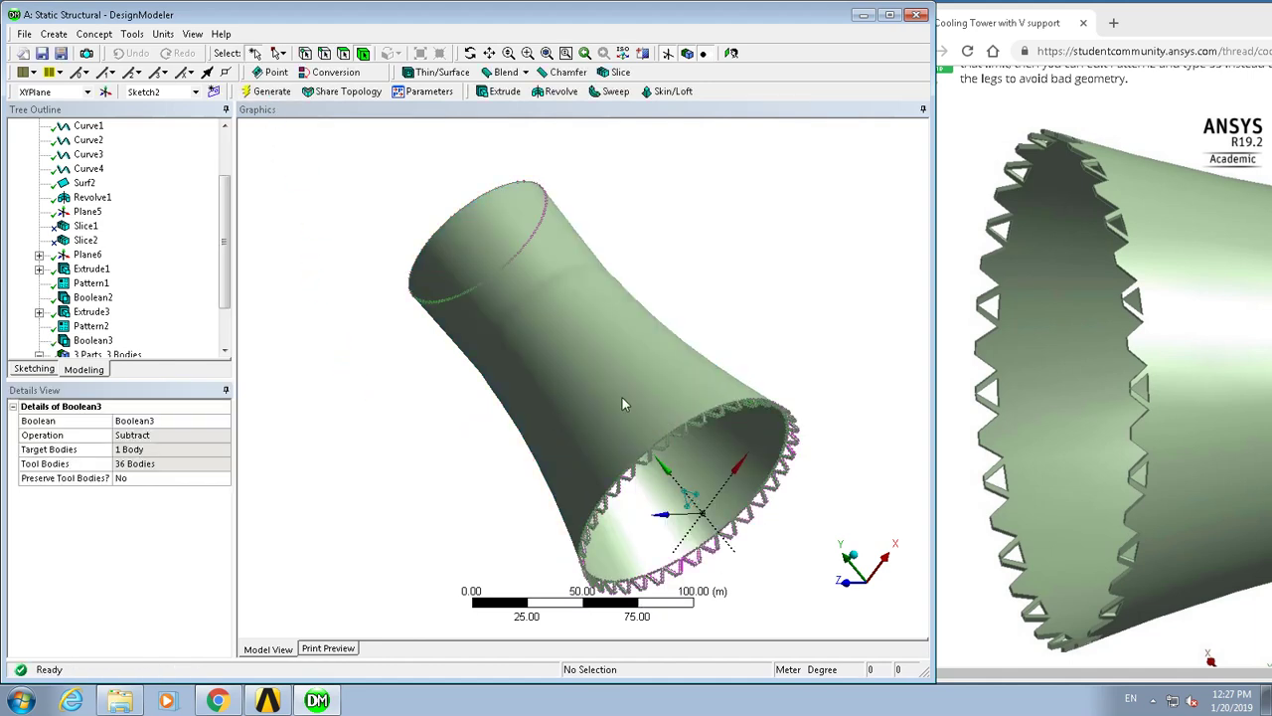
left_click_drag(714, 372, 668, 451)
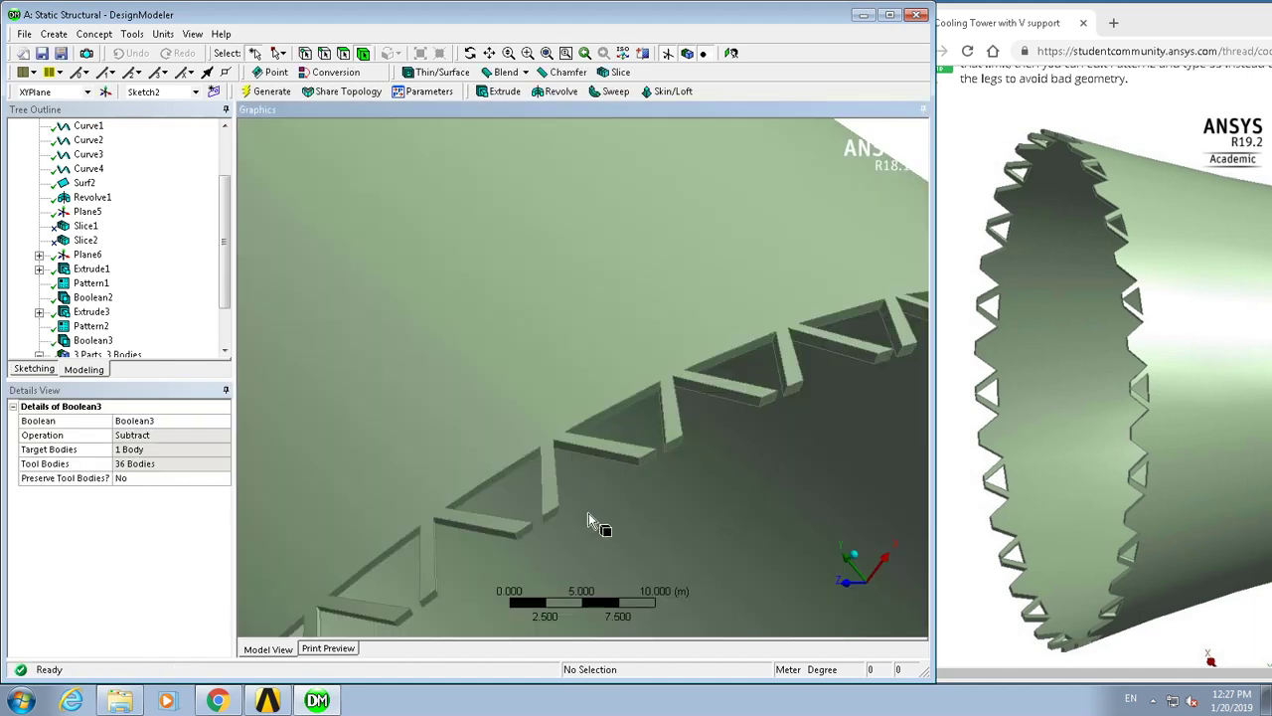
left_click_drag(662, 352, 485, 545)
scroll(627, 573, "down", 2)
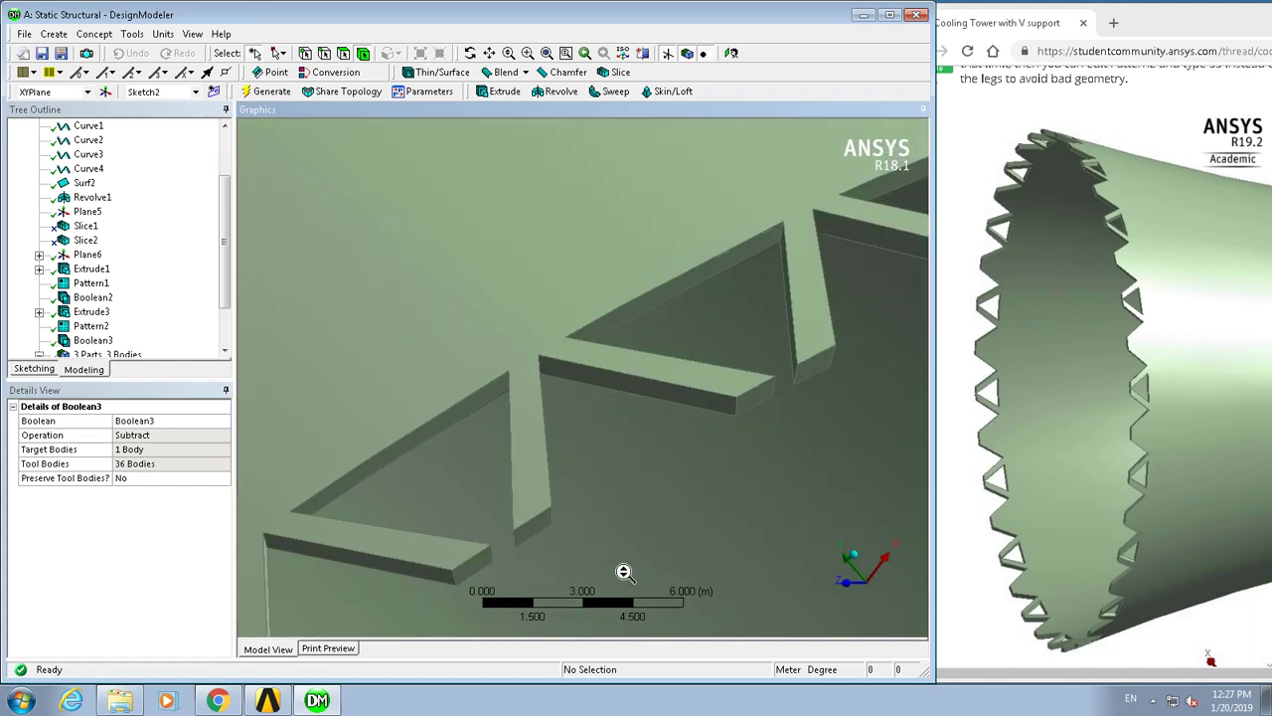